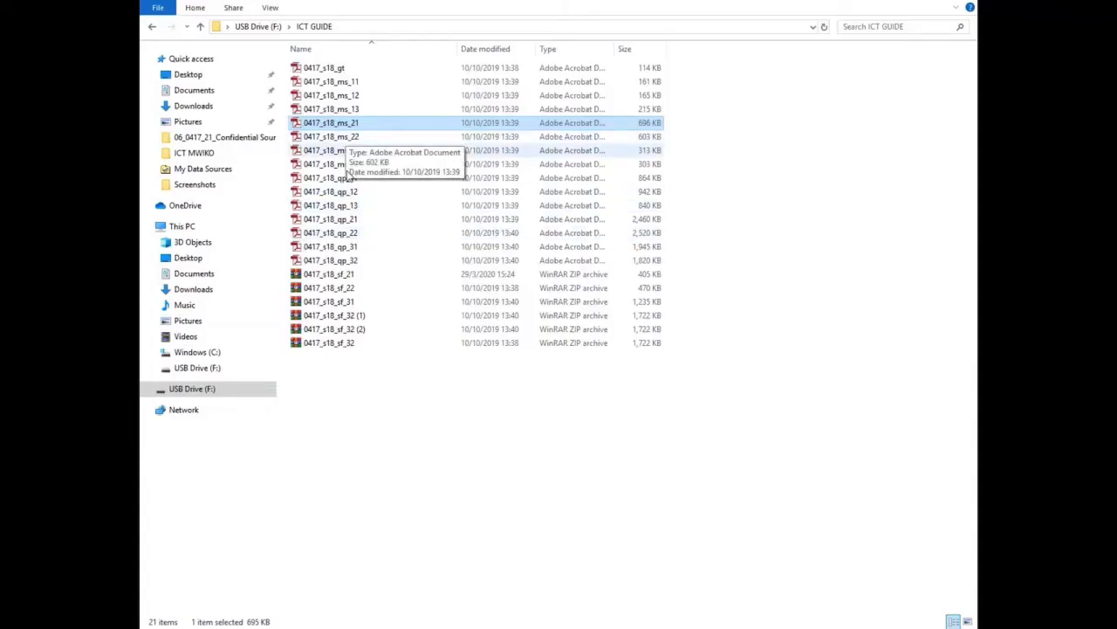
Select the 0417_s18_qp_21 question paper in ICT GUIDE on USB Drive (F:)
left_click(349, 221)
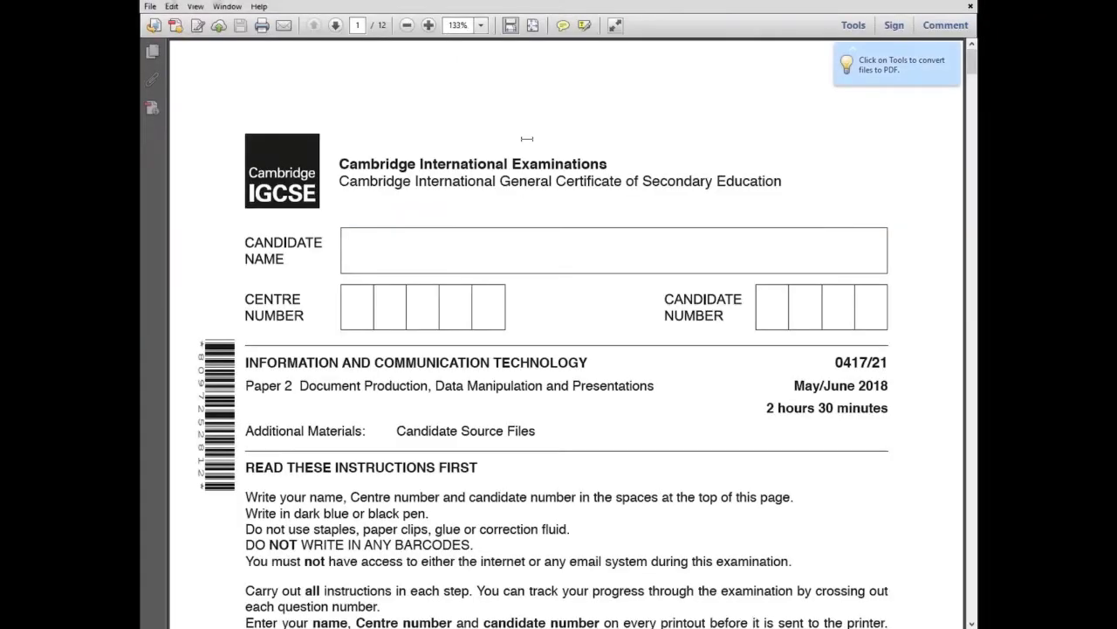
Scroll the question paper down to page 10, Task 4 – Mail Merge Document
scroll(510, 183, "down", 4)
scroll(512, 188, "down", 1)
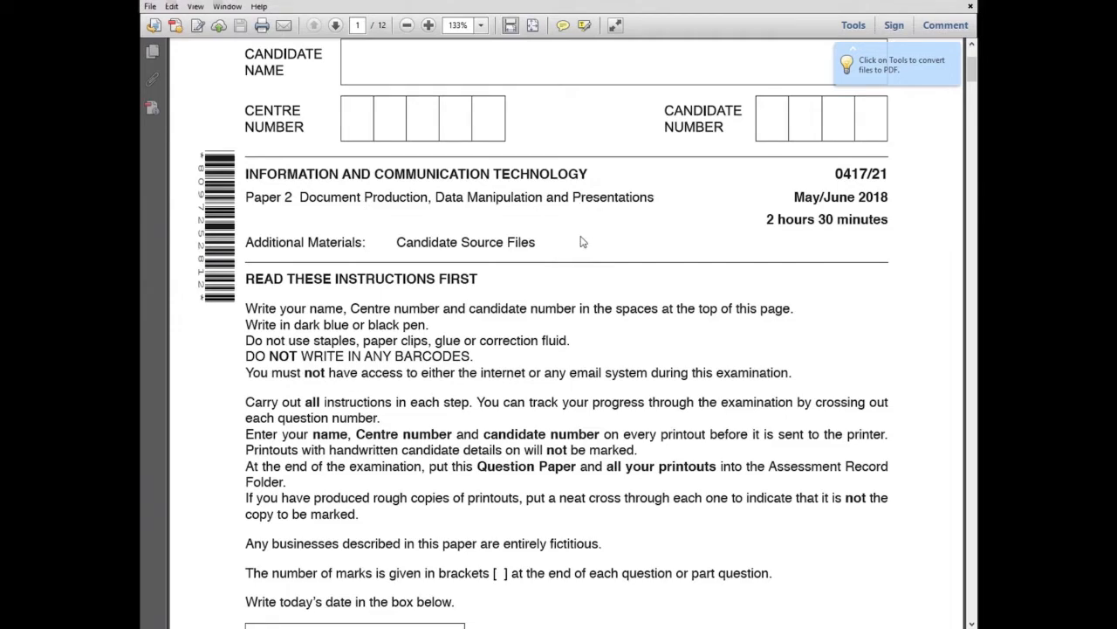
scroll(584, 241, "down", 10)
scroll(583, 242, "down", 5)
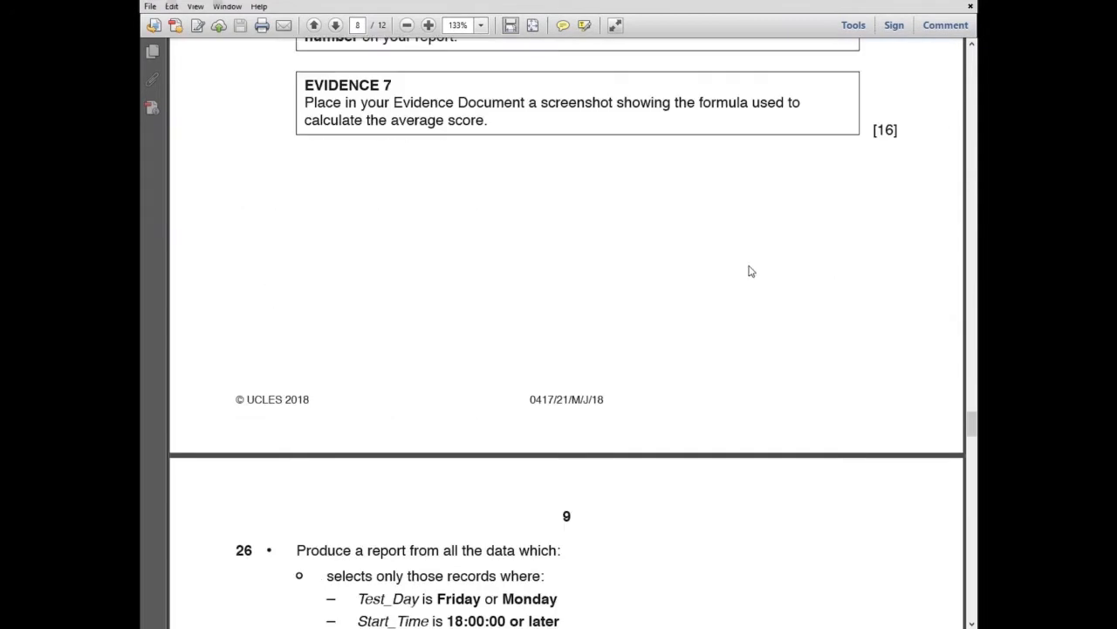
scroll(753, 272, "down", 2)
scroll(756, 274, "down", 9)
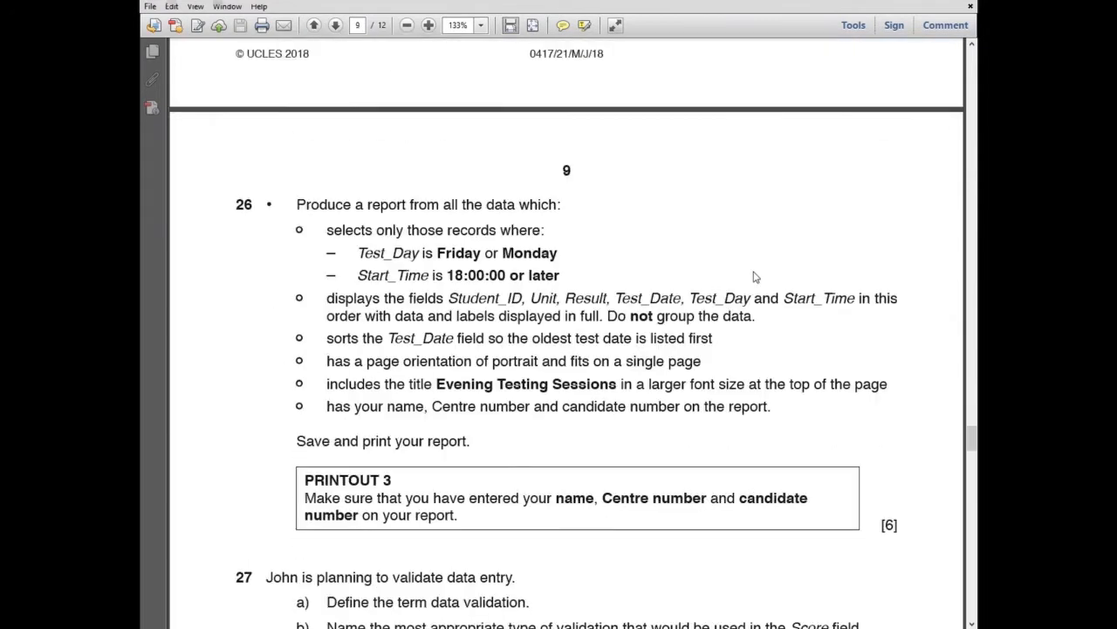
scroll(758, 269, "down", 14)
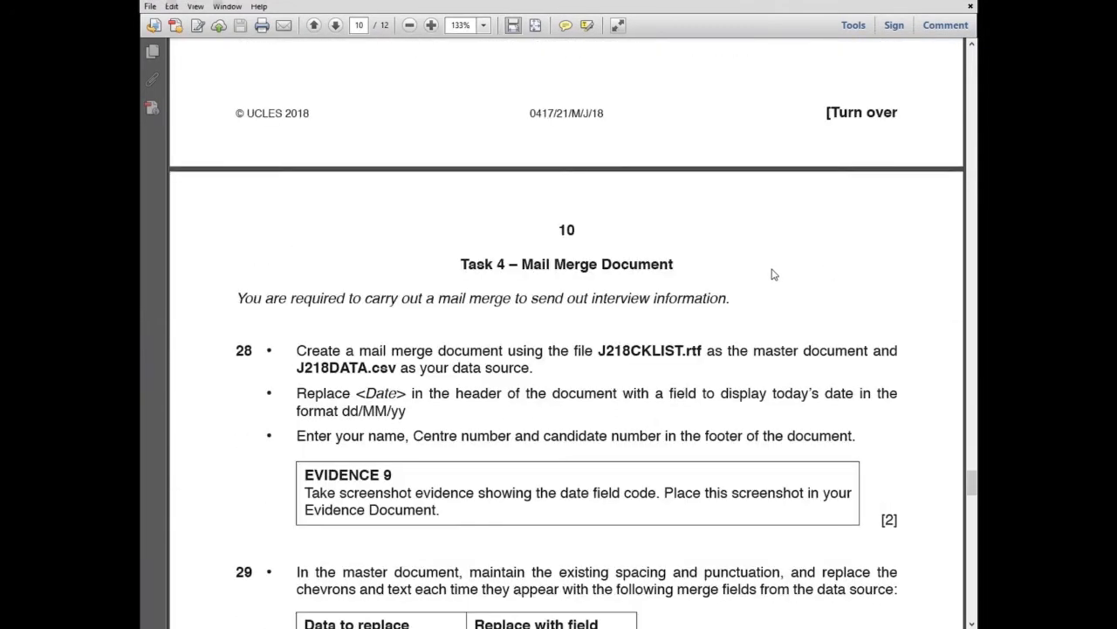
scroll(768, 269, "down", 3)
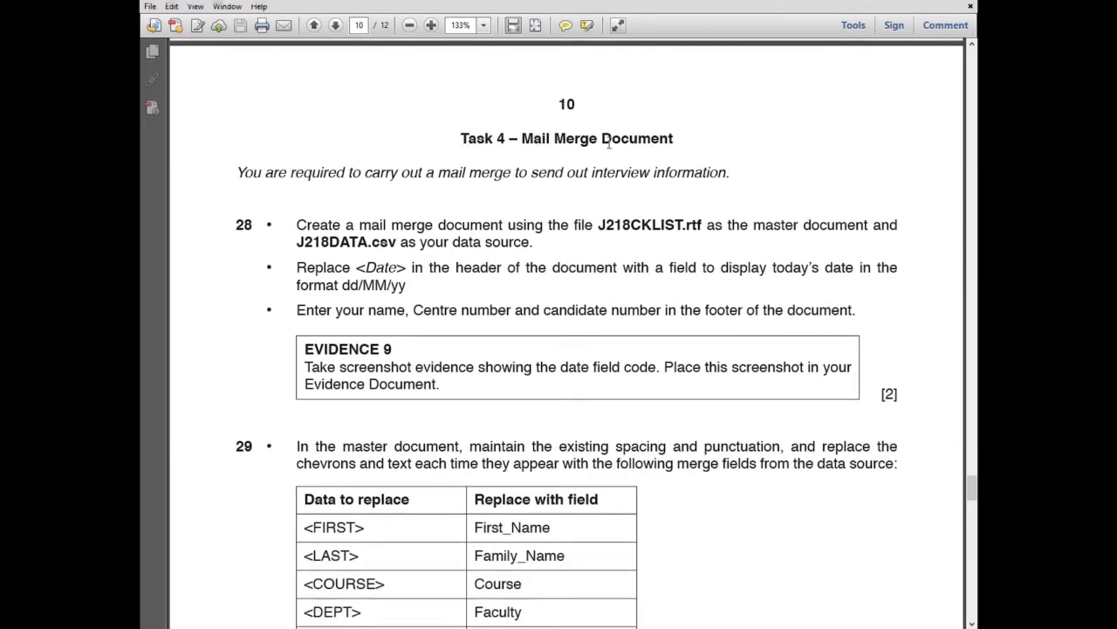
scroll(593, 162, "down", 1)
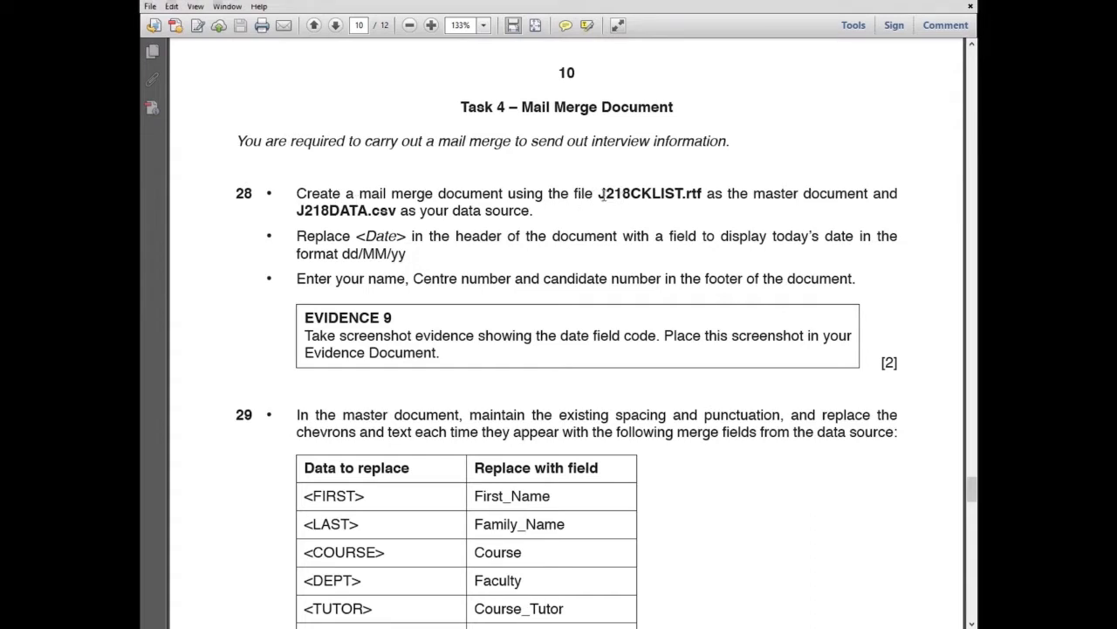
Highlight J218CKLIST.rtf and J218DATA.csv in question 28, then return to File Explorer
left_click_drag(606, 193, 703, 195)
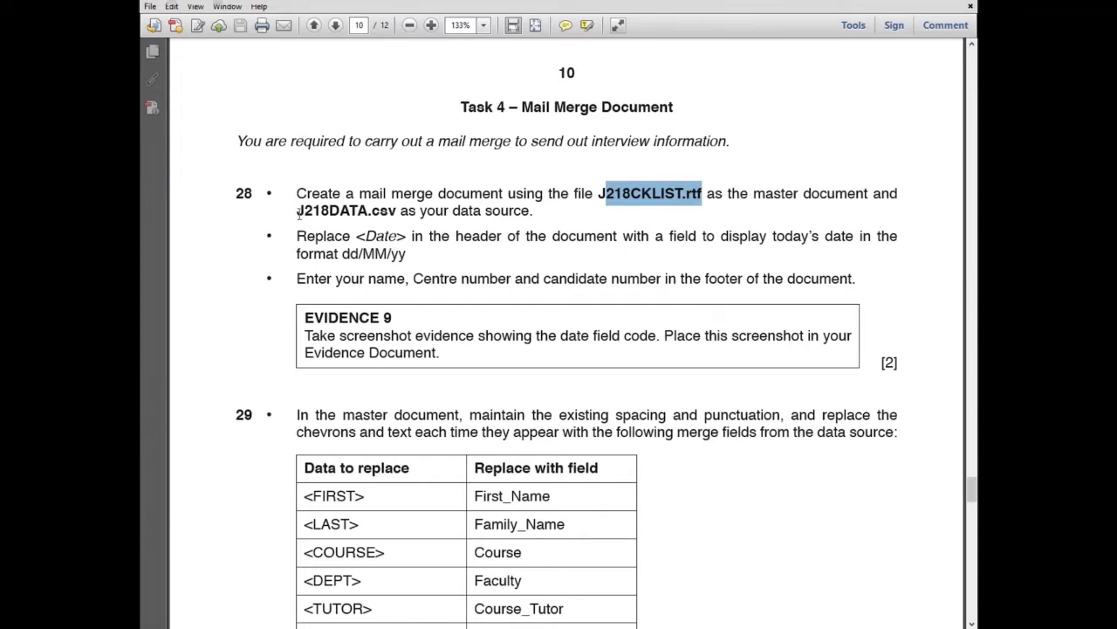
left_click_drag(298, 211, 389, 217)
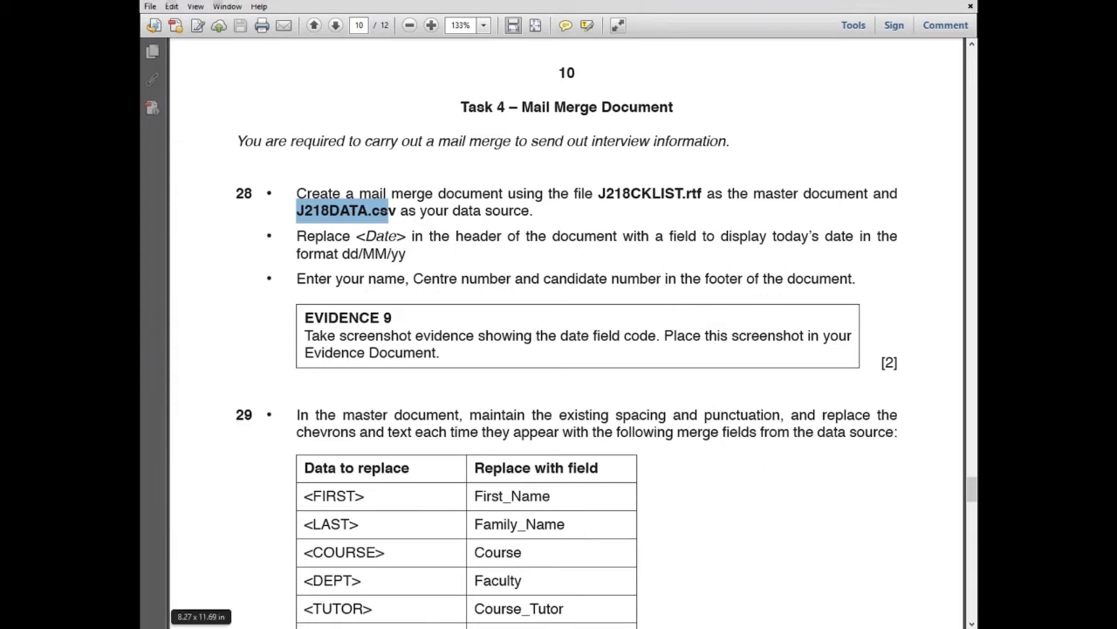
key("alt+Tab")
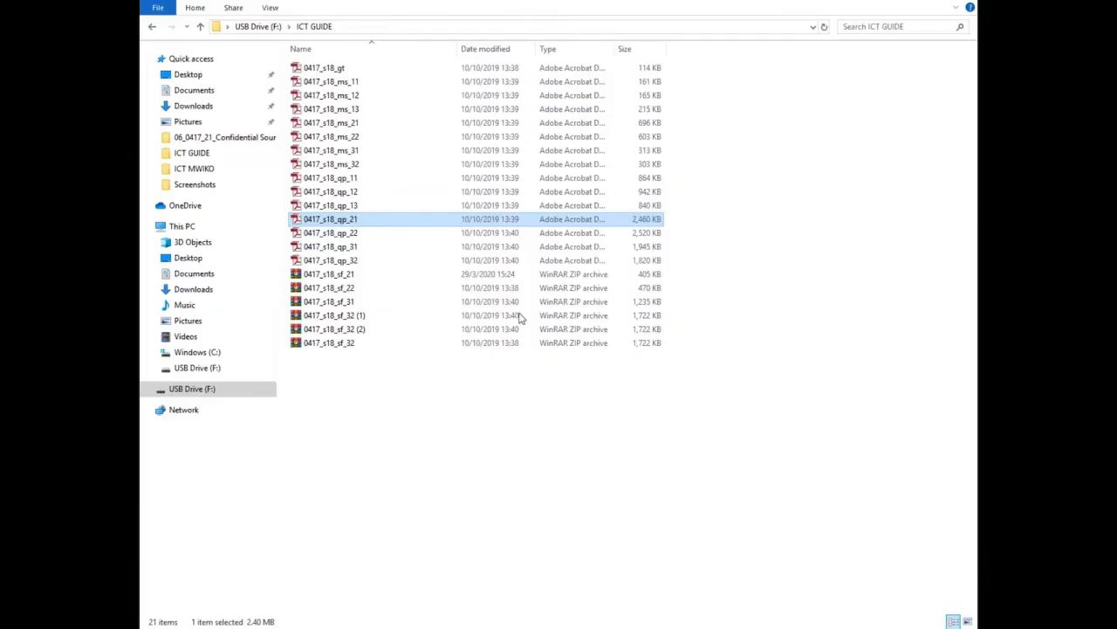
Open J218CKLIST in Word from the 06_0417_21_Confidential Source Files 2018 folder
left_click(203, 139)
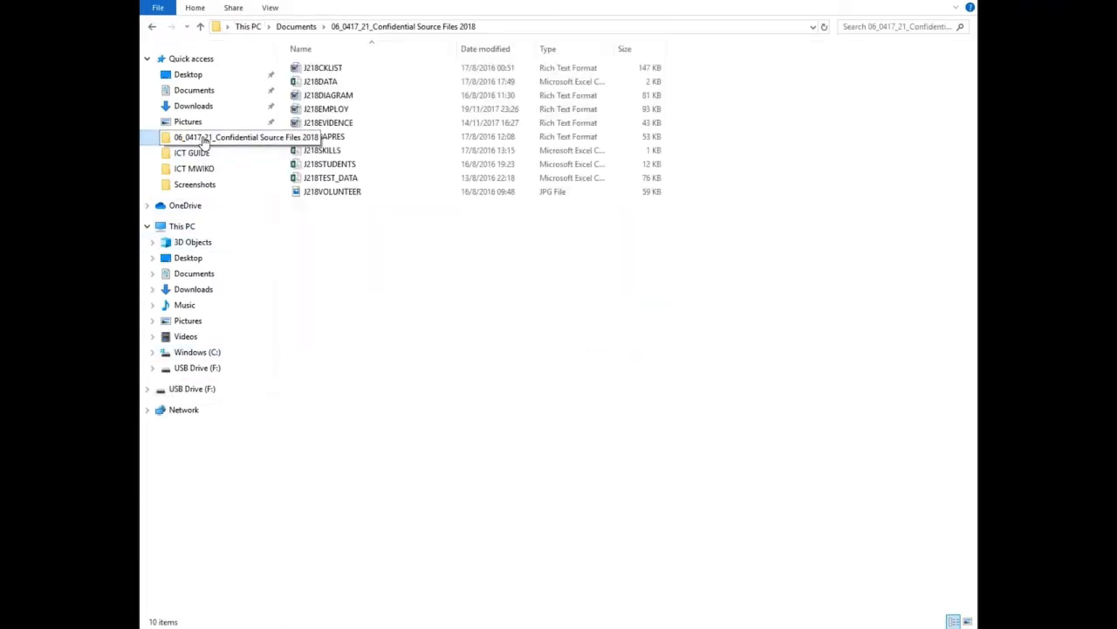
left_click(335, 74)
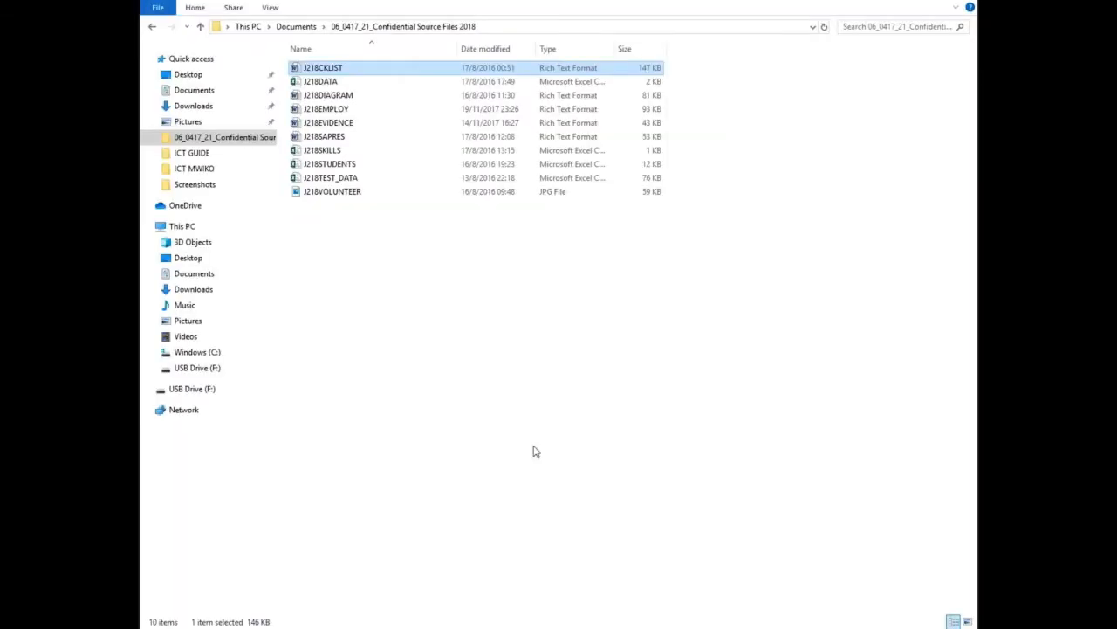
left_click(322, 70)
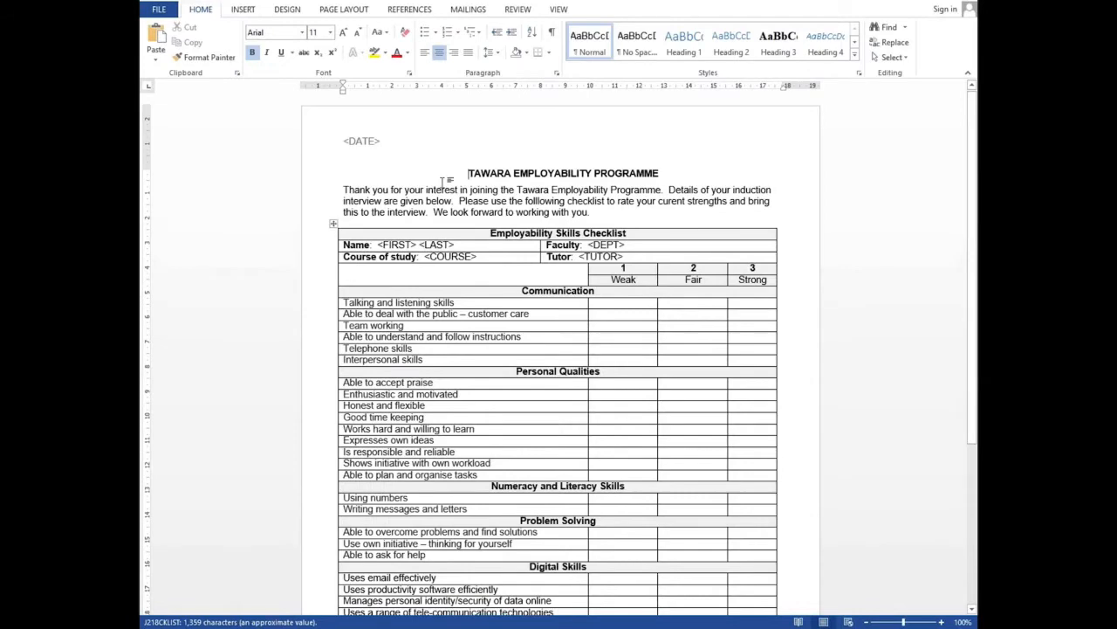
Close the Office Activation Wizard over the checklist and return to the question paper
scroll(626, 297, "down", 3)
scroll(625, 297, "down", 2)
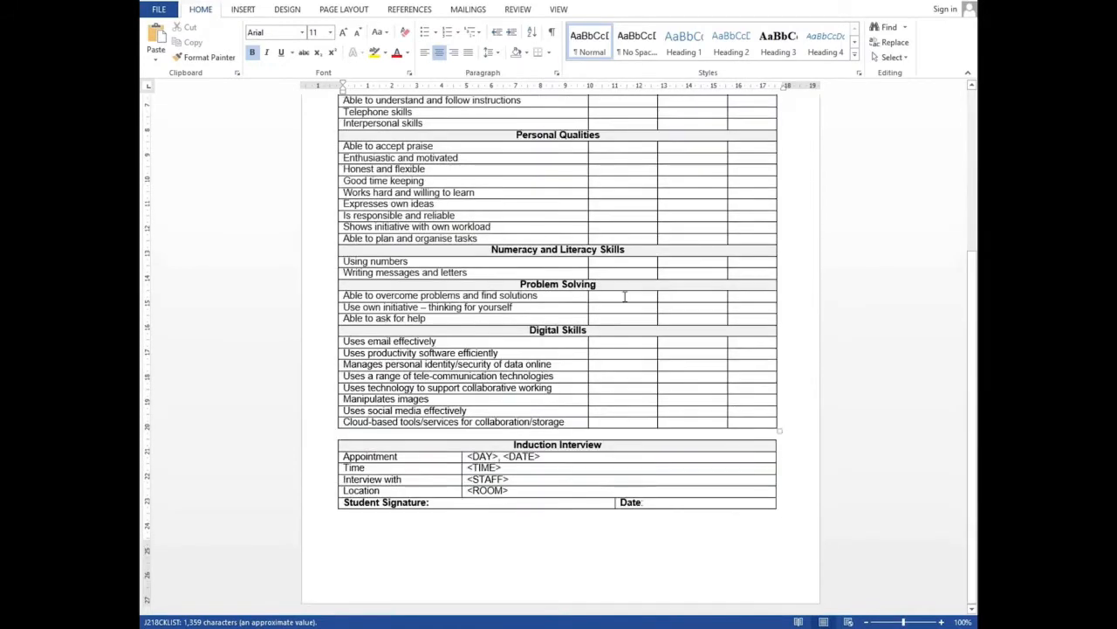
scroll(625, 297, "up", 5)
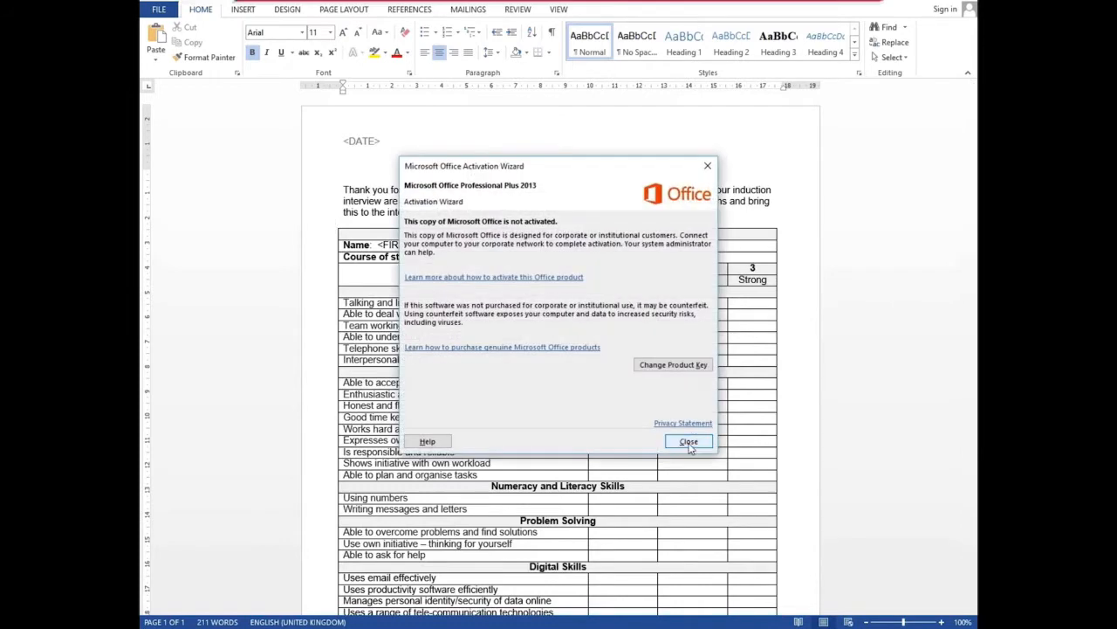
left_click(689, 442)
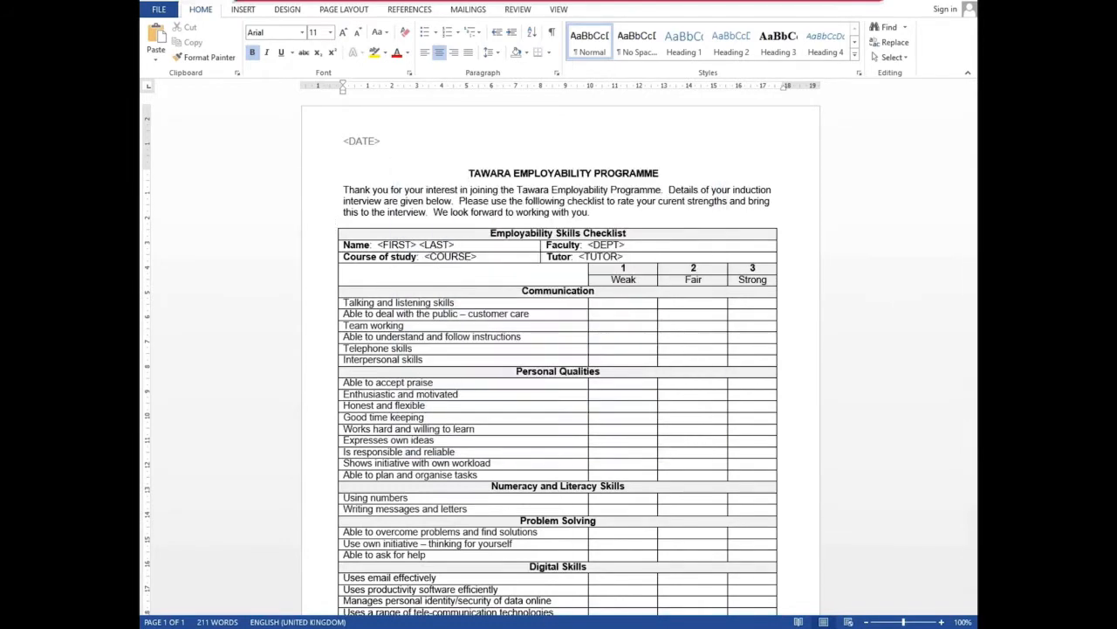
left_click(492, 568)
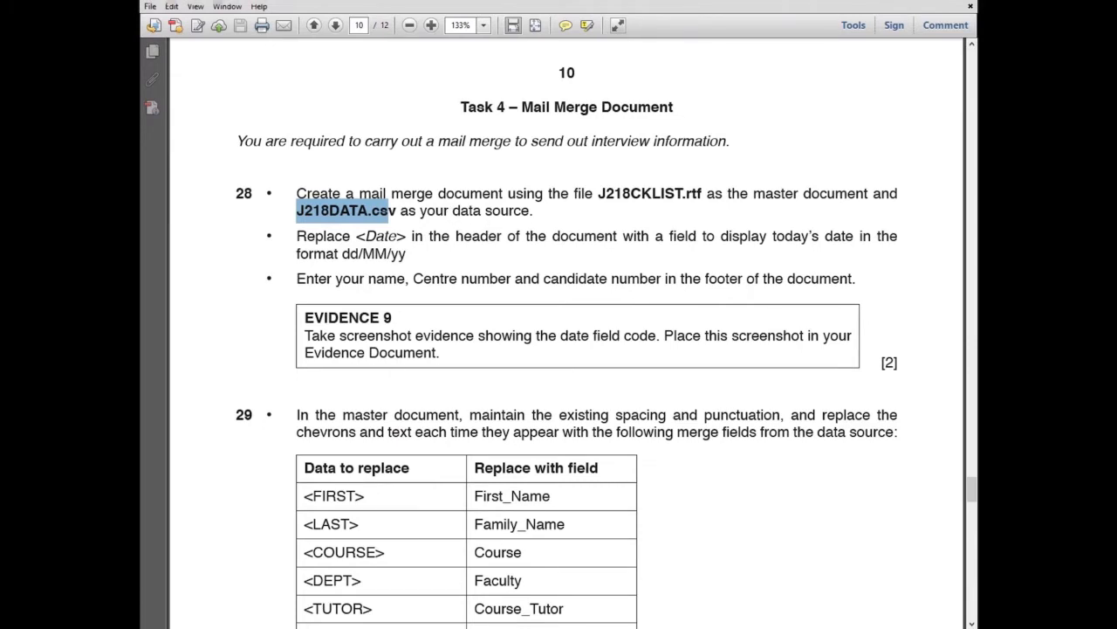
Open J218DATA in Excel to view its 11 interview records and close the activation notice
key("alt+Tab")
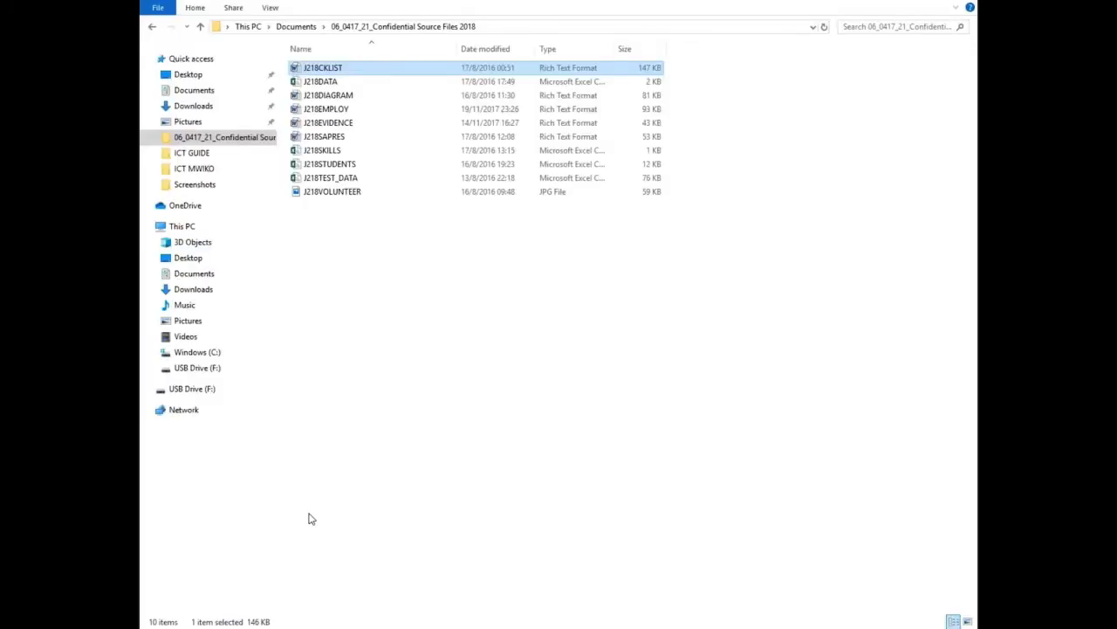
double_click(327, 83)
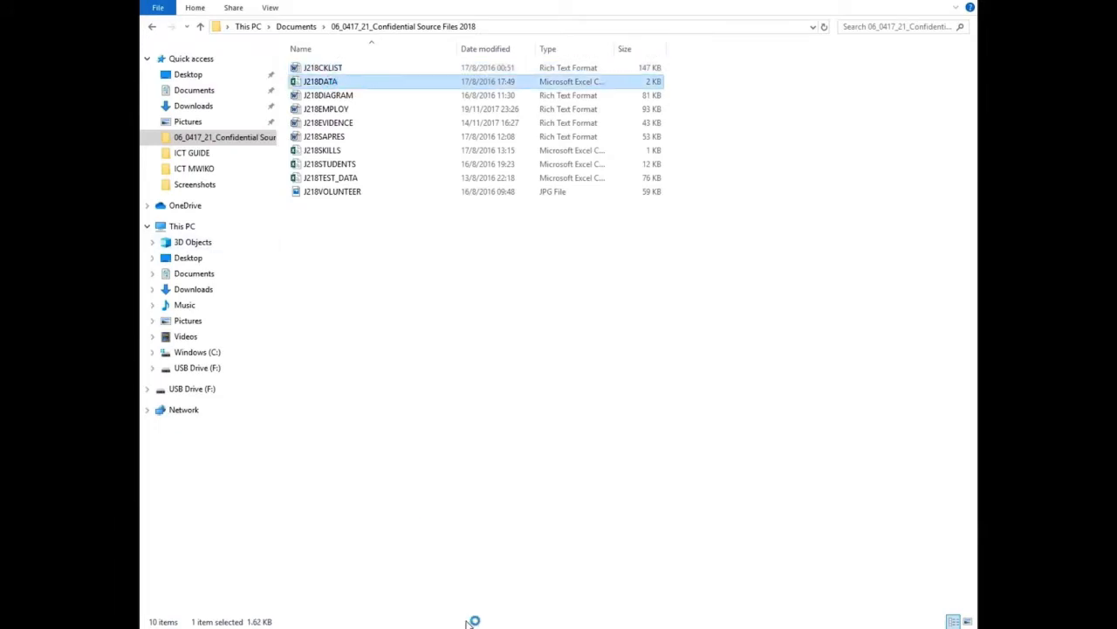
mouse_move(485, 626)
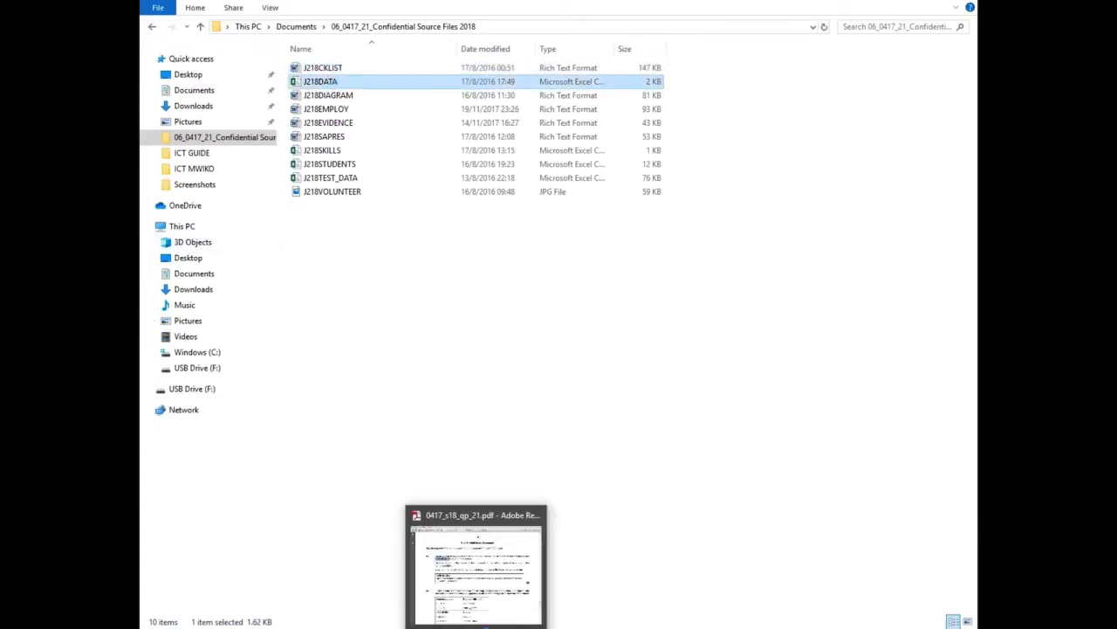
left_click(485, 627)
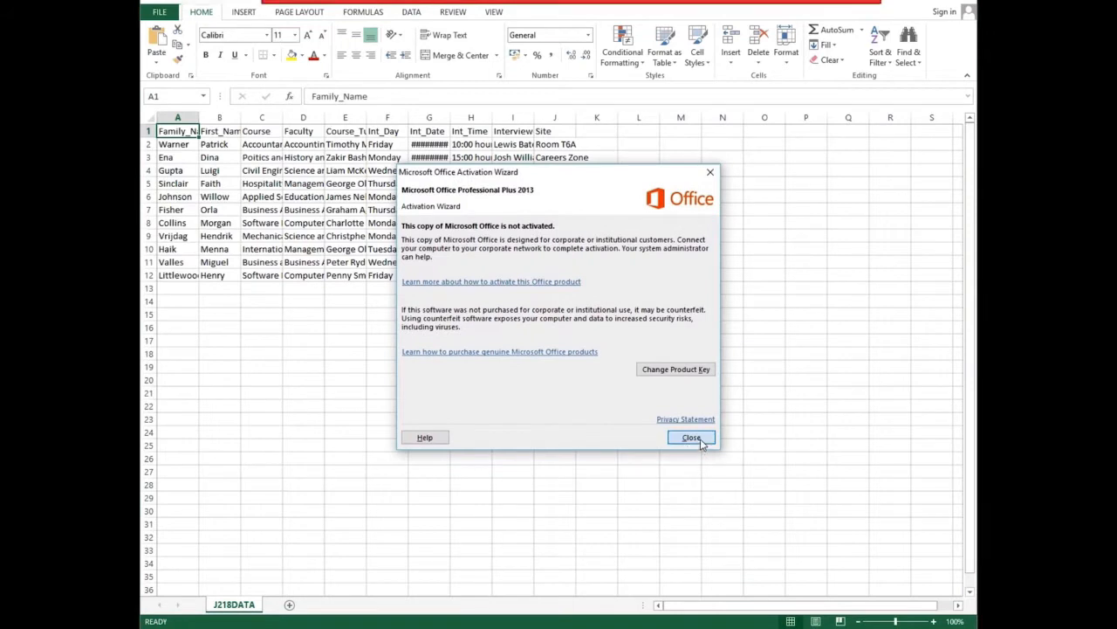
left_click(691, 437)
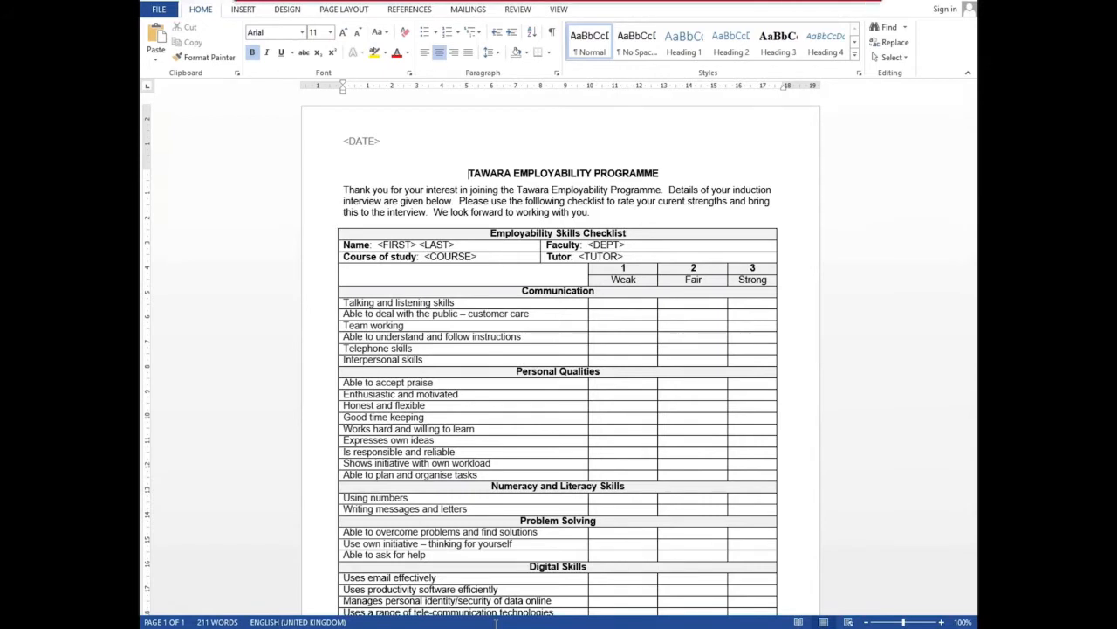
Use J218DATA.csv from the confidential source files folder as an existing recipient list, opened read-only
left_click(479, 11)
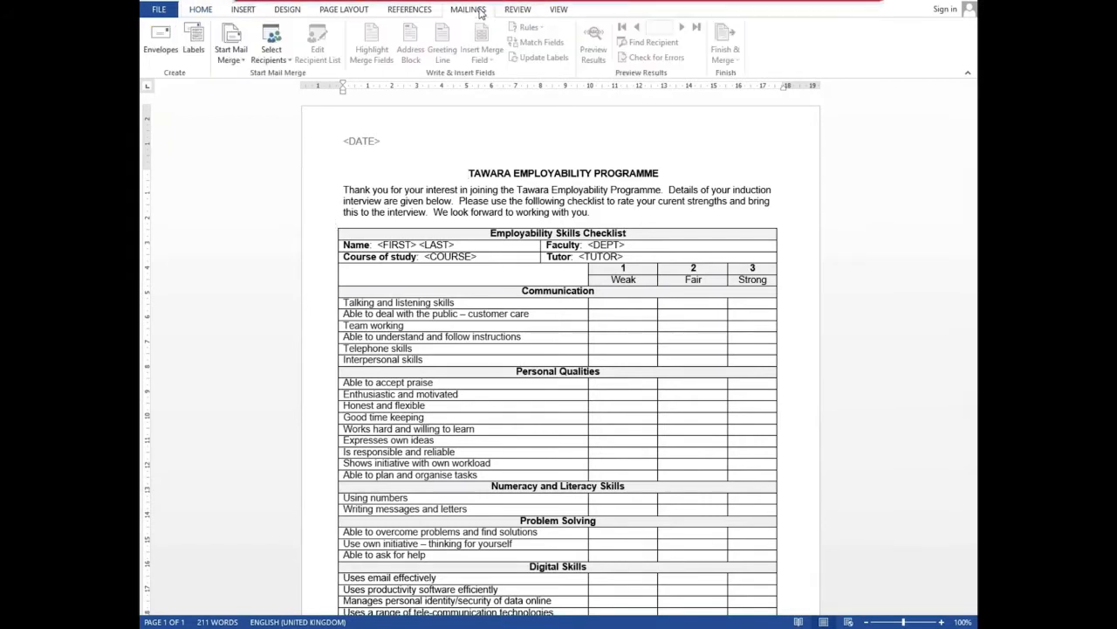
left_click(285, 66)
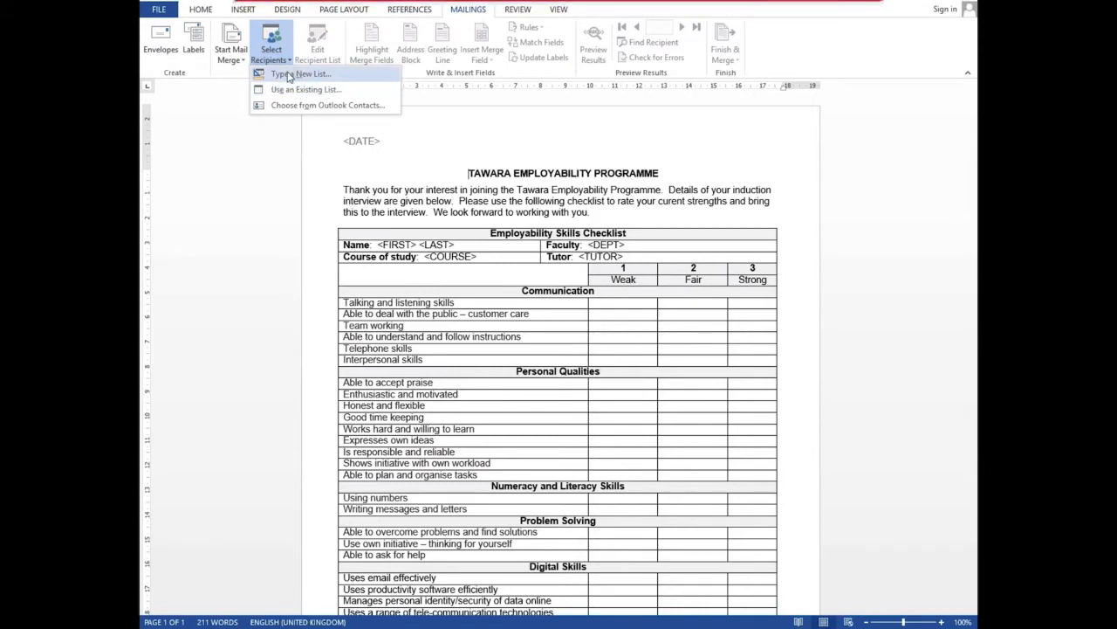
left_click(305, 89)
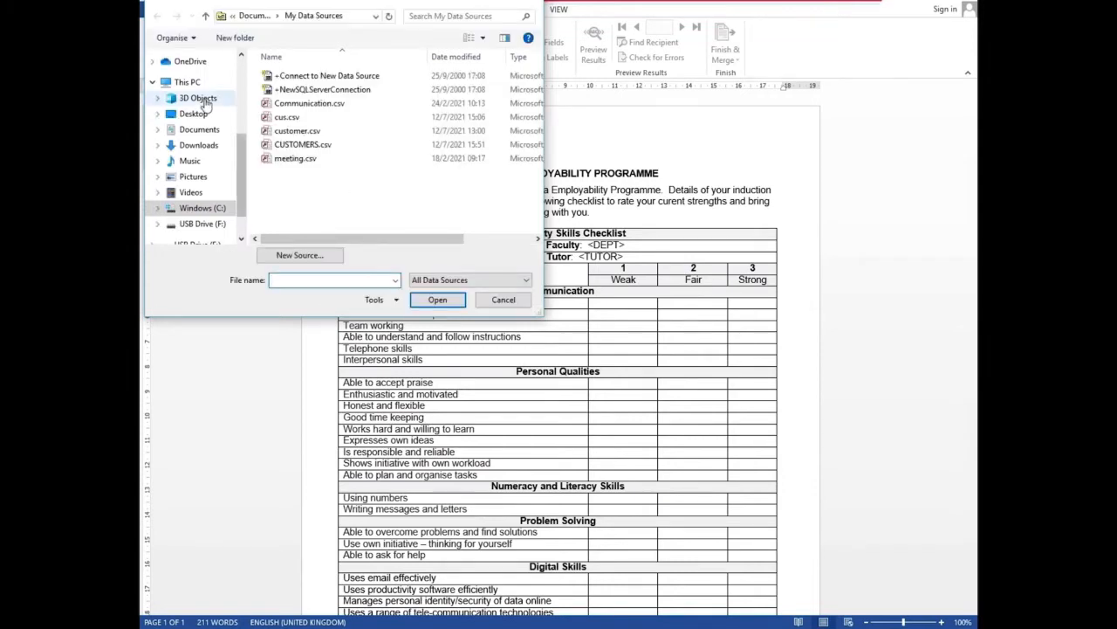
left_click(198, 129)
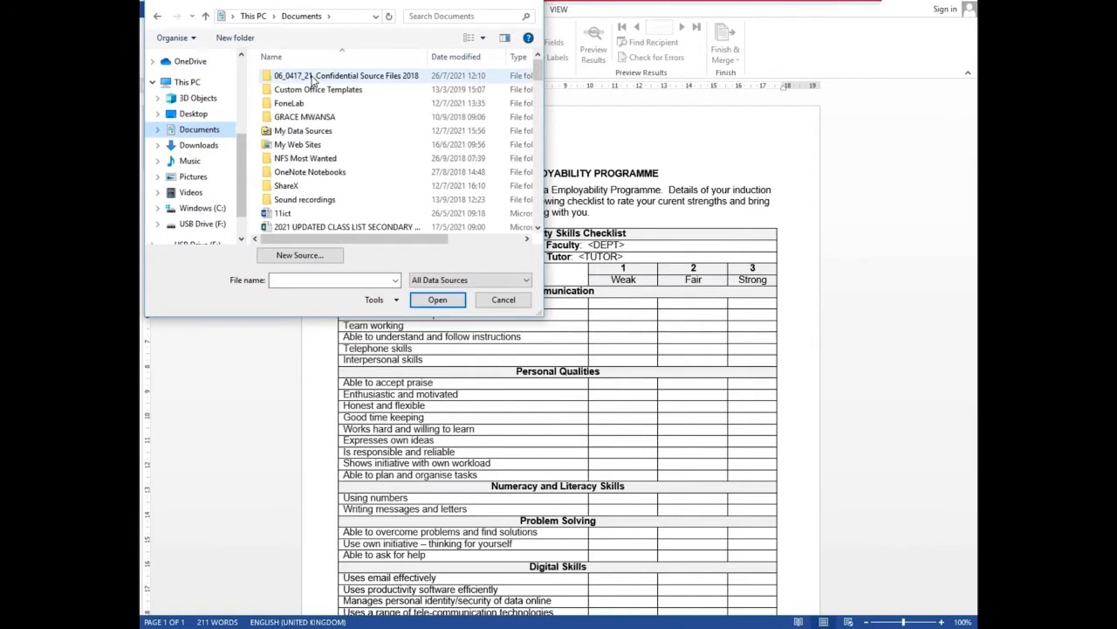
left_click(312, 76)
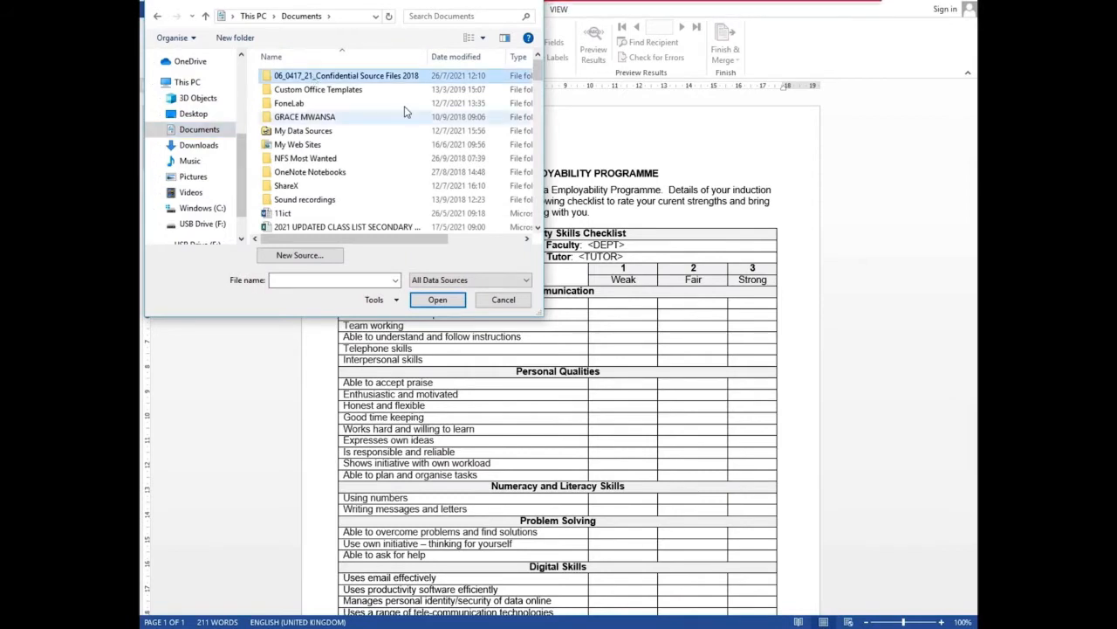
double_click(350, 78)
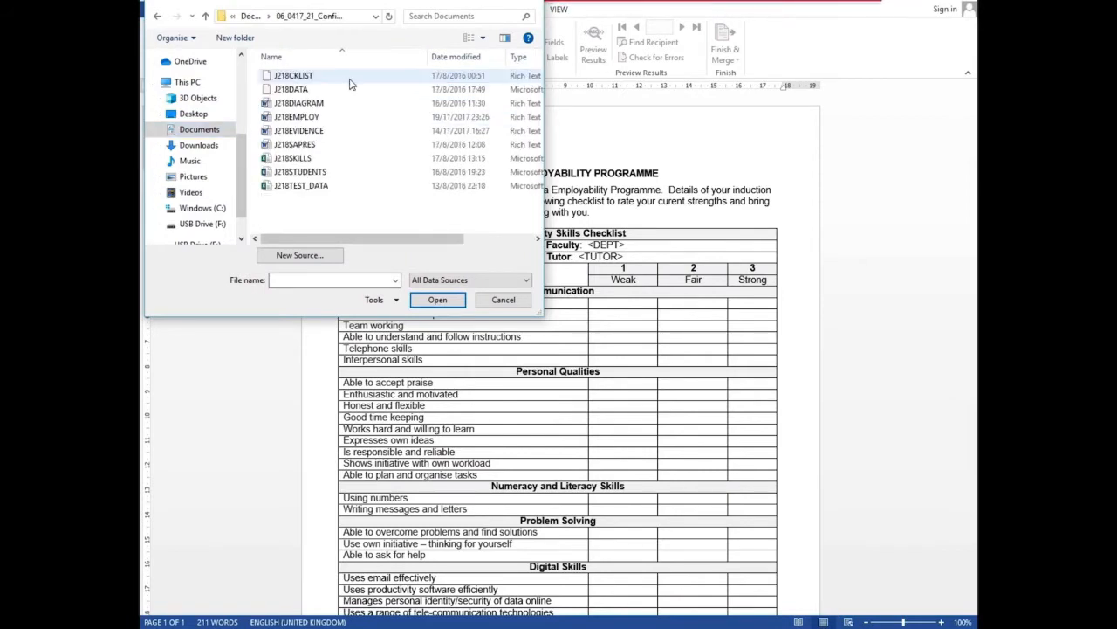
left_click(290, 89)
left_click(441, 302)
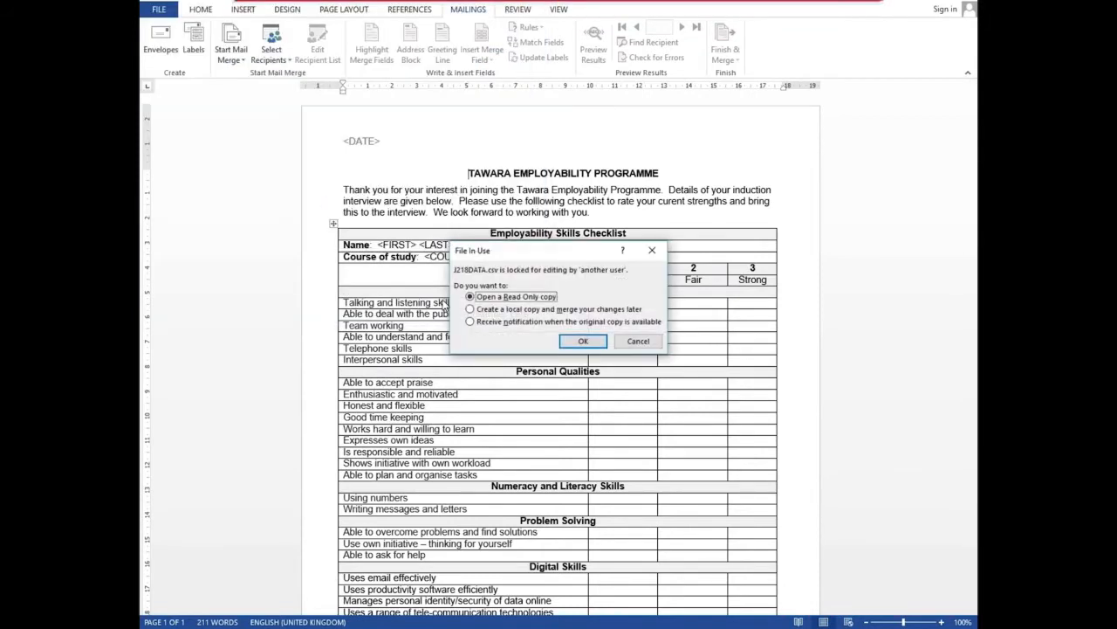
left_click(581, 341)
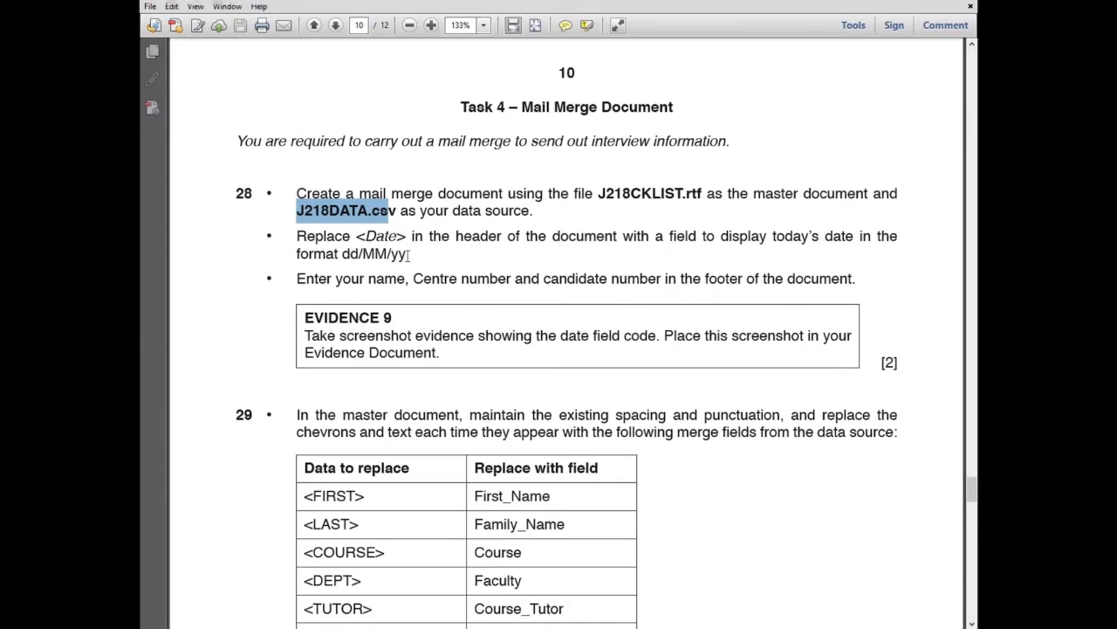
Note the dd/MM/yy format, then select the <DATE> placeholder in the checklist header
mouse_move(408, 254)
left_mouse_down()
mouse_move(341, 254)
mouse_move(407, 255)
left_mouse_up()
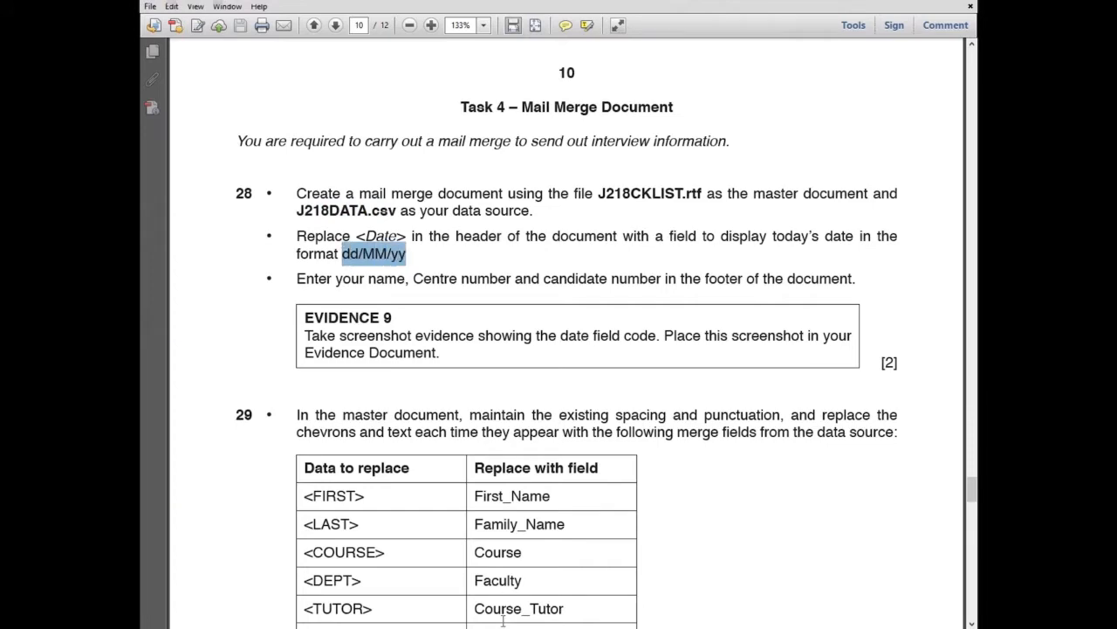
key("alt+Tab")
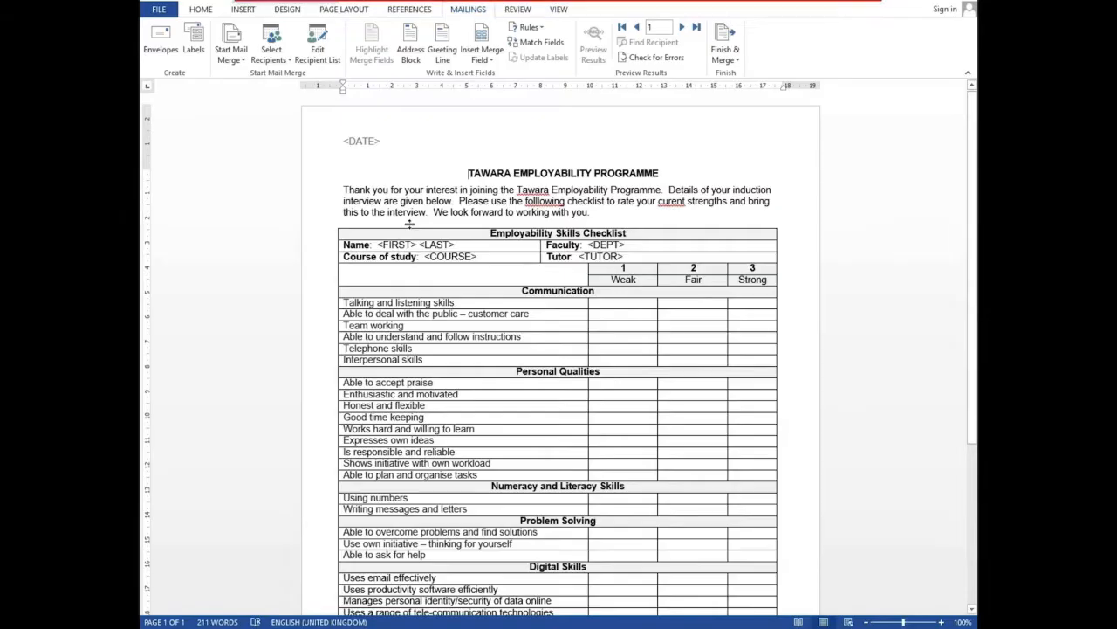
double_click(381, 147)
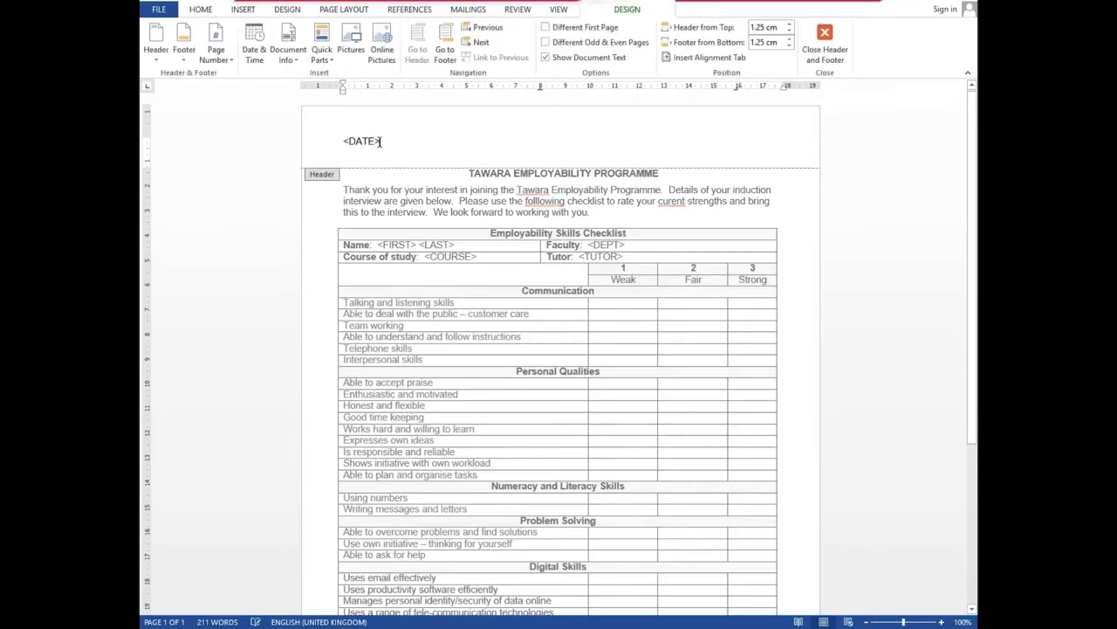
left_click(350, 143)
double_click(343, 144)
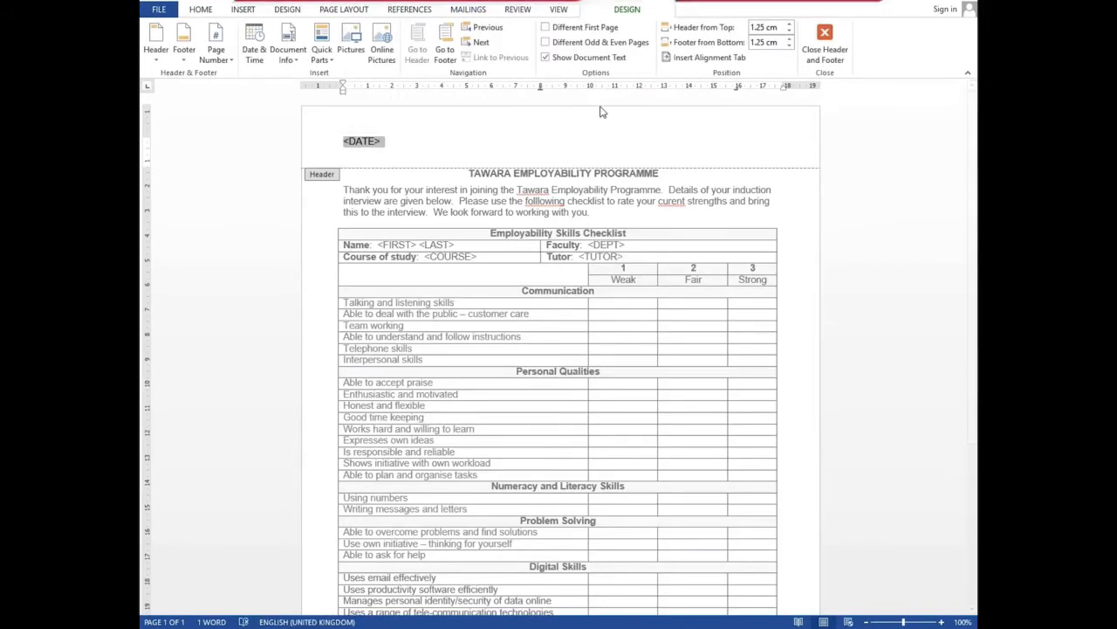
left_click(245, 9)
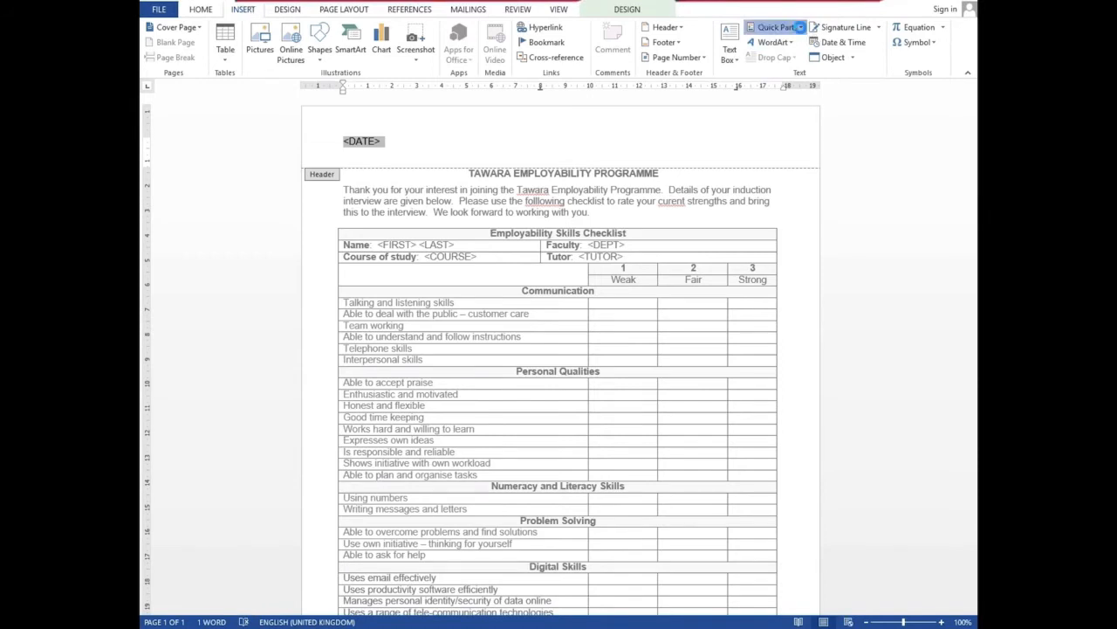
Set up a Quick Parts Date field in dd/MM/yy format, showing code DATE \@ "dd/MM/yy"
left_click(799, 27)
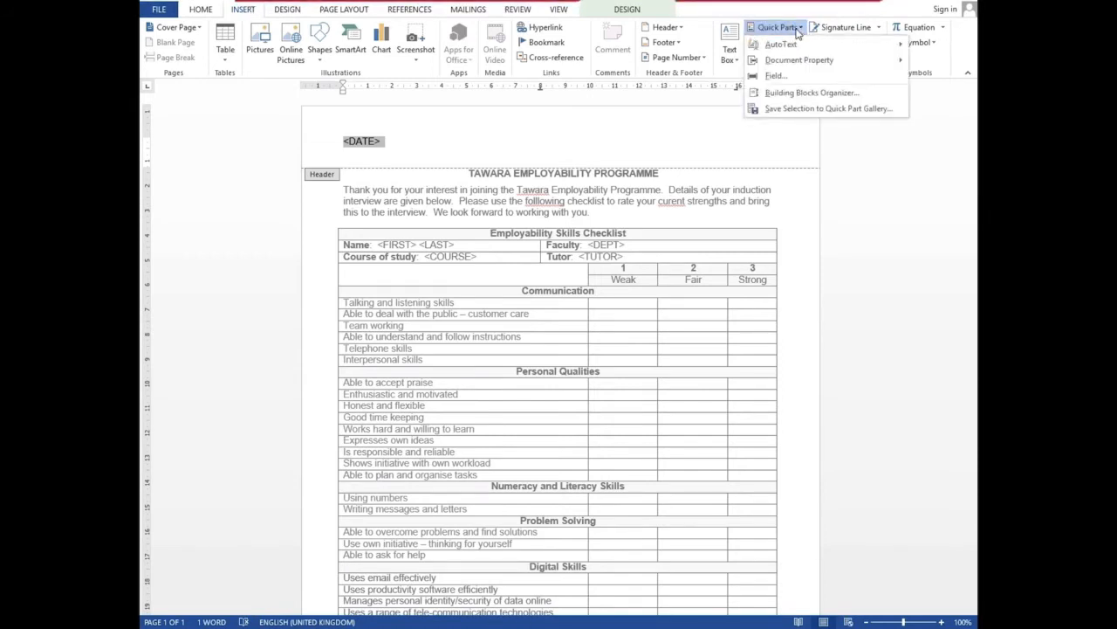
left_click(774, 77)
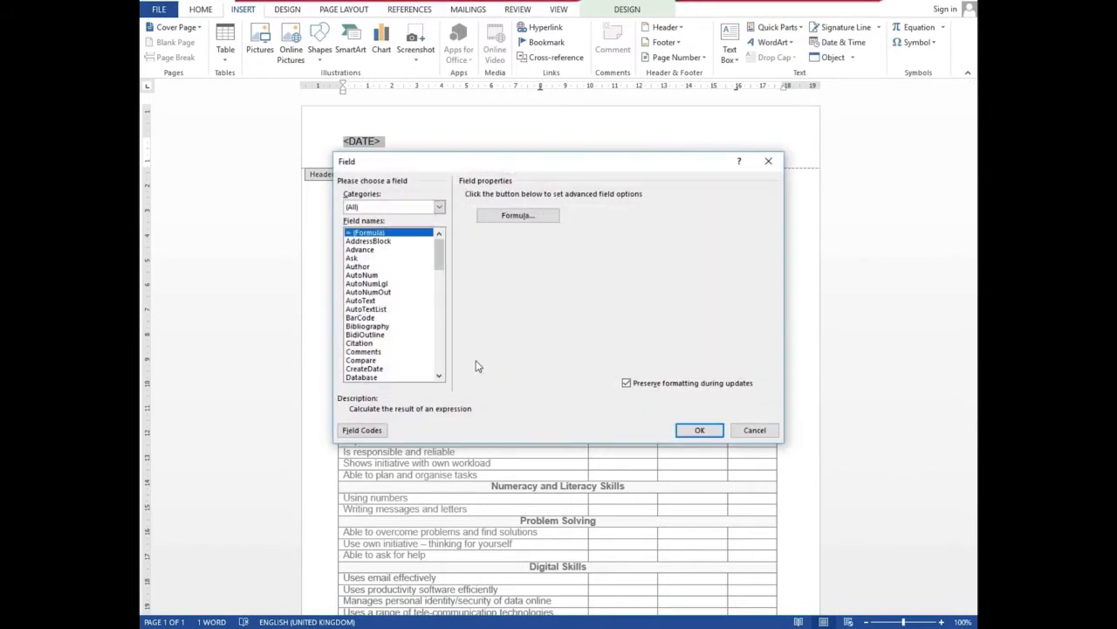
scroll(441, 377, "down", 1)
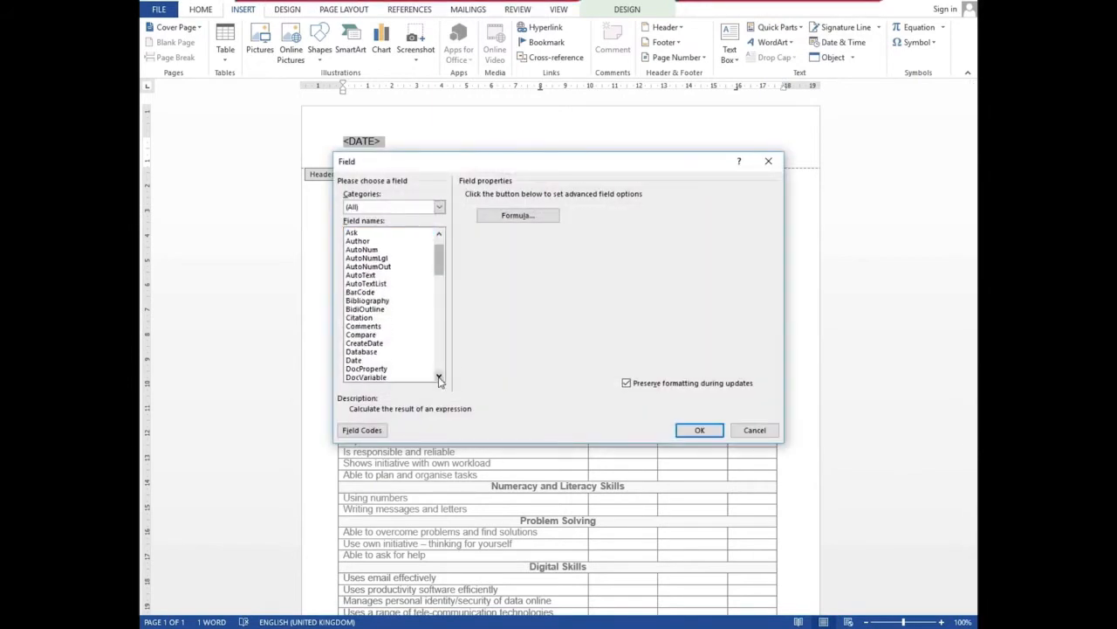
left_click(356, 361)
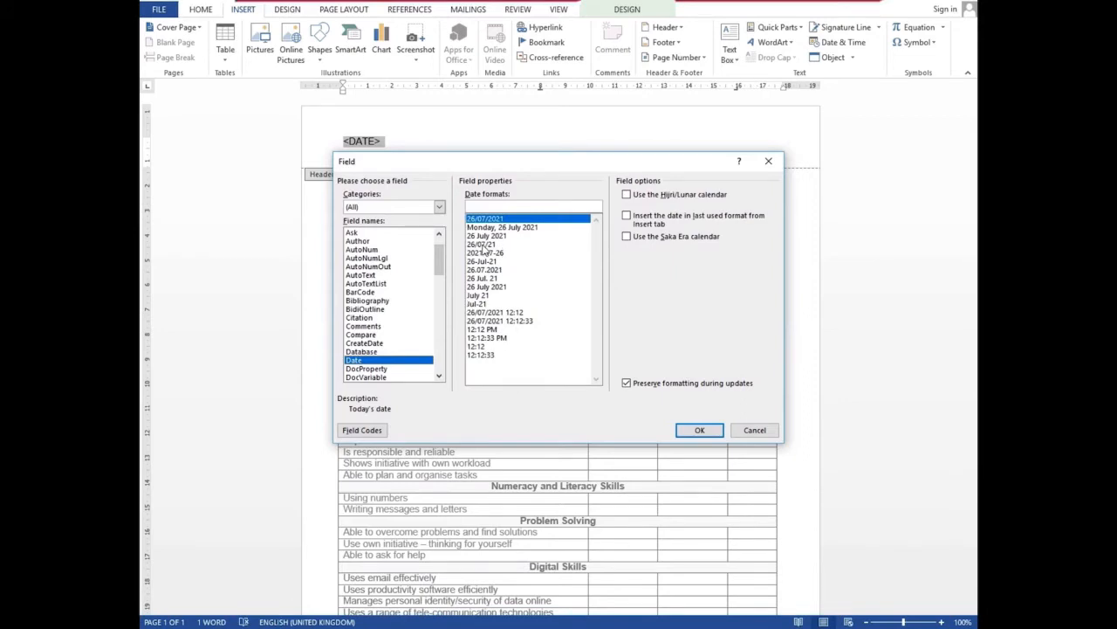
left_click(483, 245)
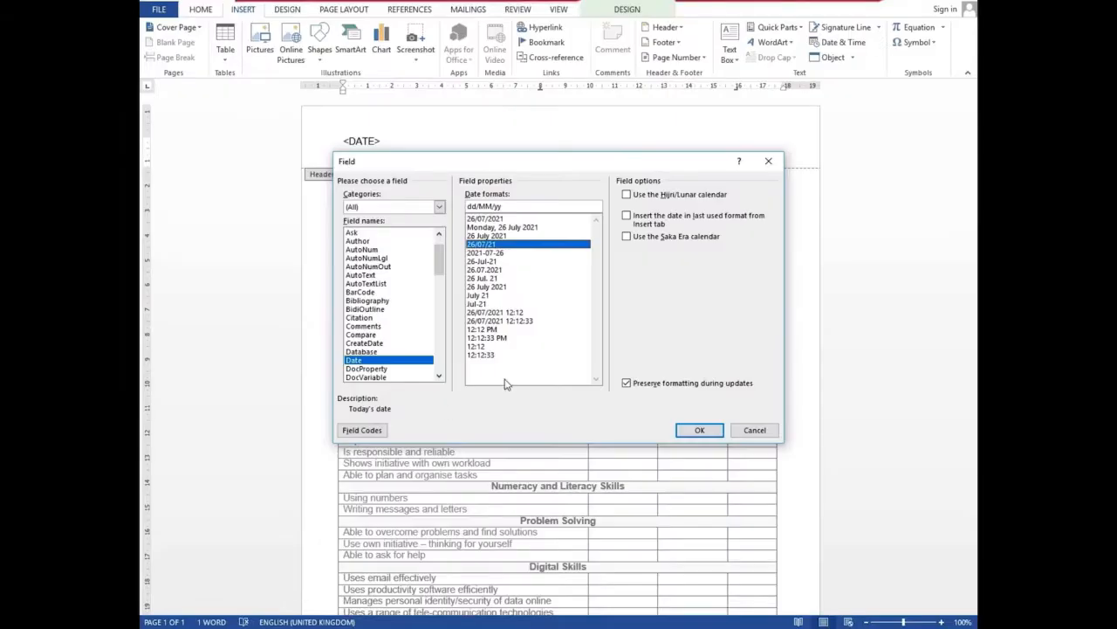
left_click(361, 429)
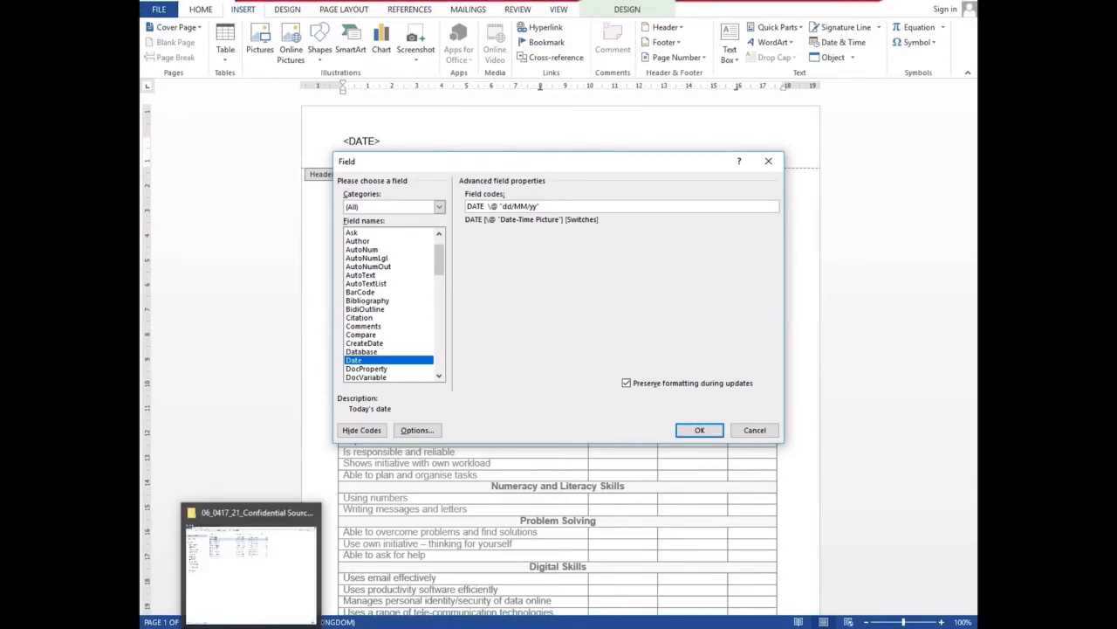
left_click(262, 625)
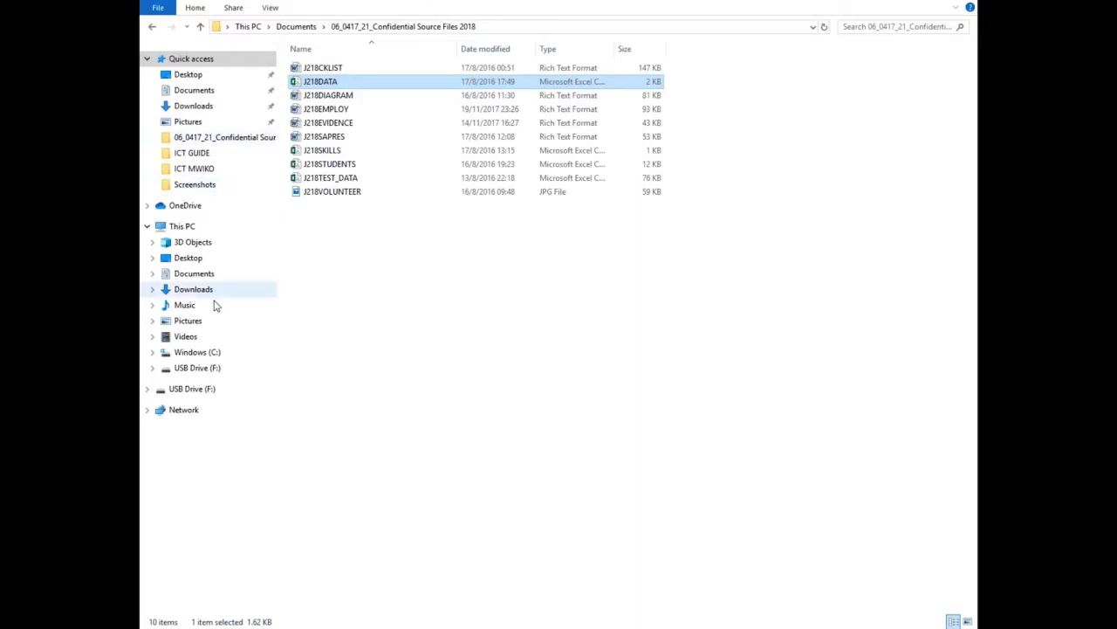
View Screenshot (35) from Pictures > Screenshots in Photos, then close it
left_click(189, 322)
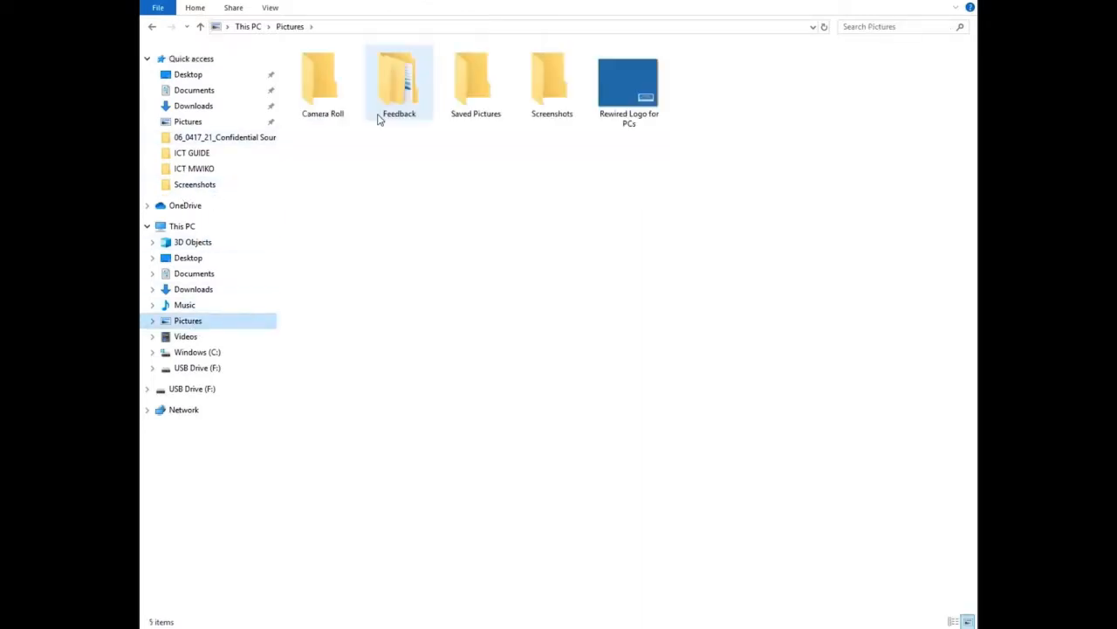
double_click(558, 103)
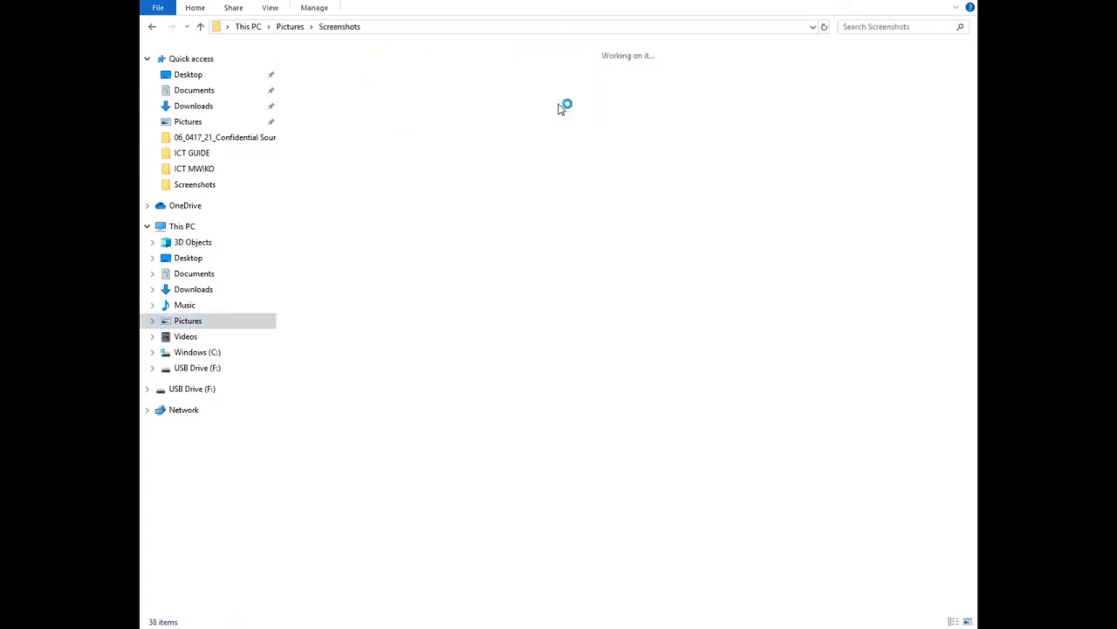
left_click_drag(973, 105, 969, 448)
double_click(535, 545)
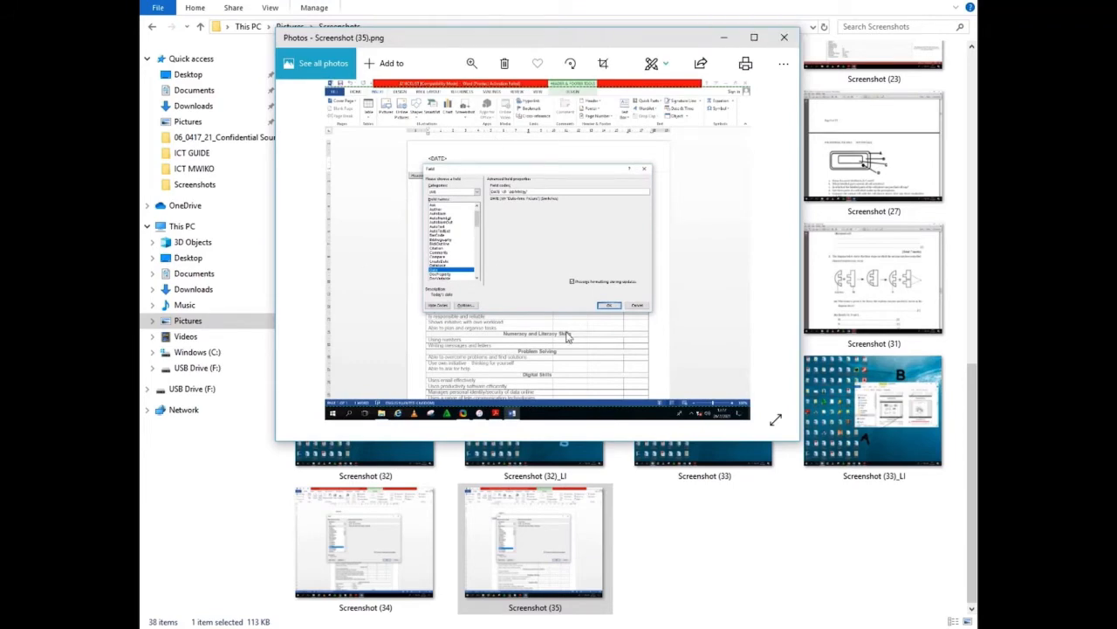
left_click(784, 38)
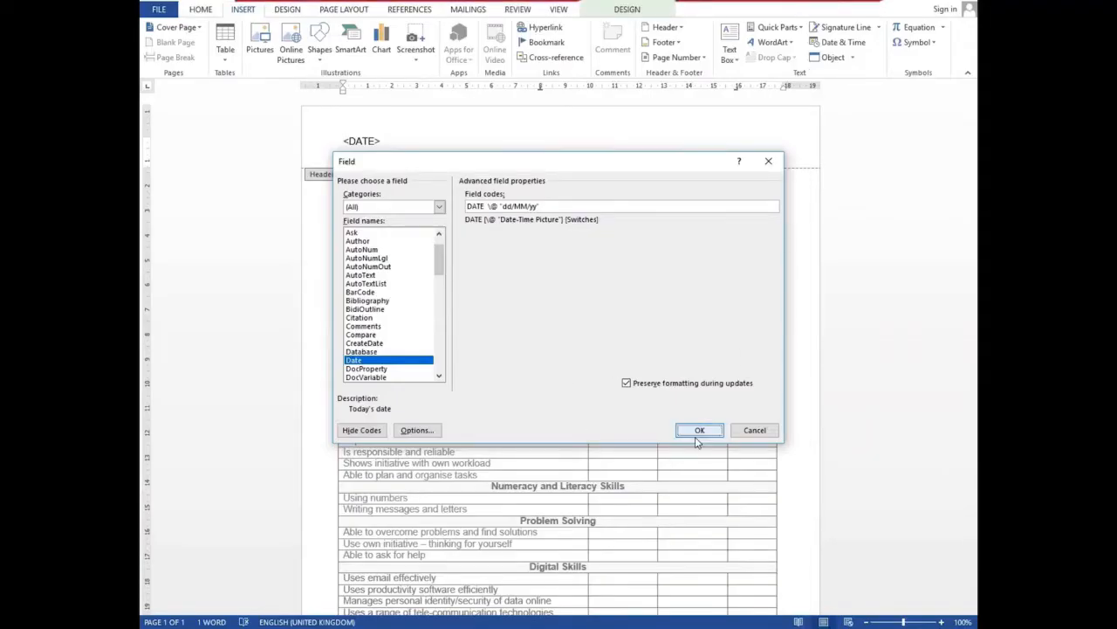
Insert the date field so the header shows 26/07/21 instead of <DATE>
left_click(699, 430)
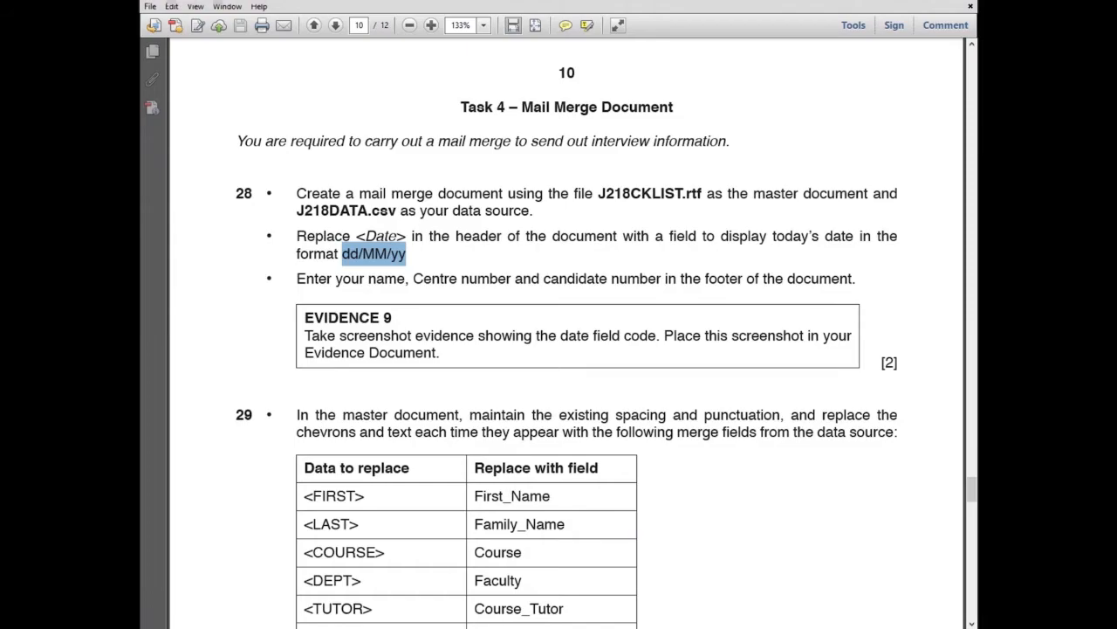
key("alt+Tab")
scroll(706, 409, "down", 5)
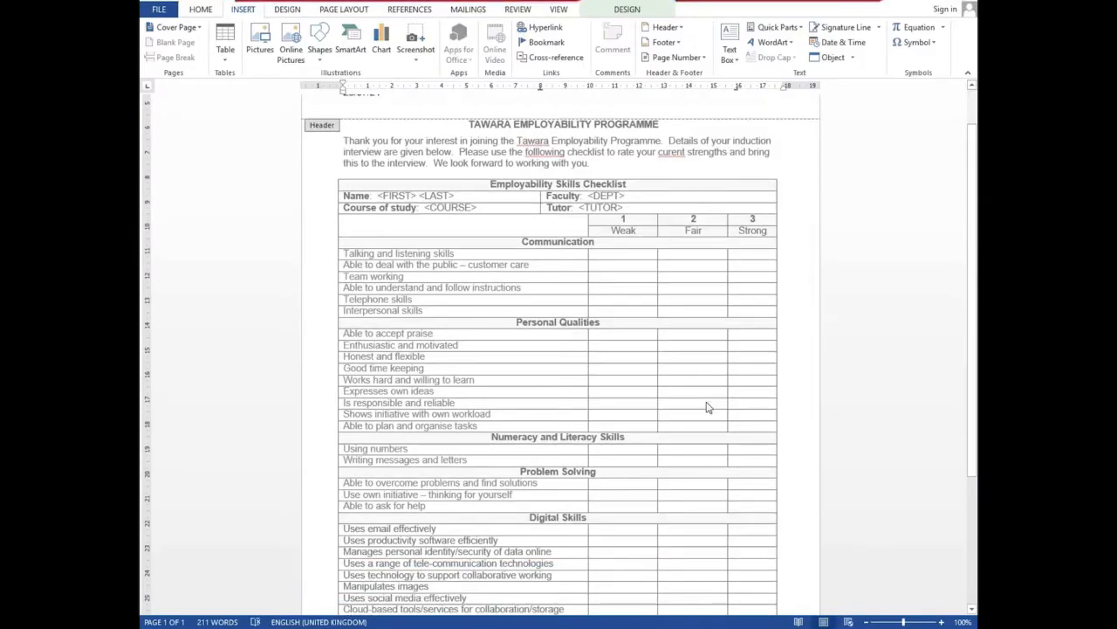
Enter the candidate's name, centre number and candidate number in the footer, then return to the task PDF
left_click(449, 566)
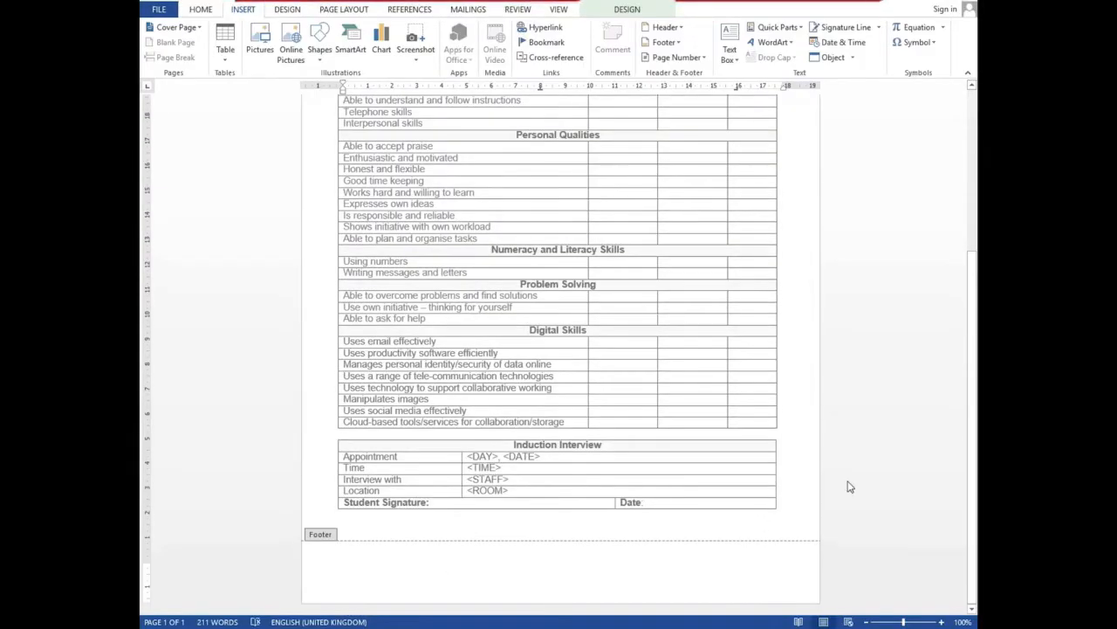
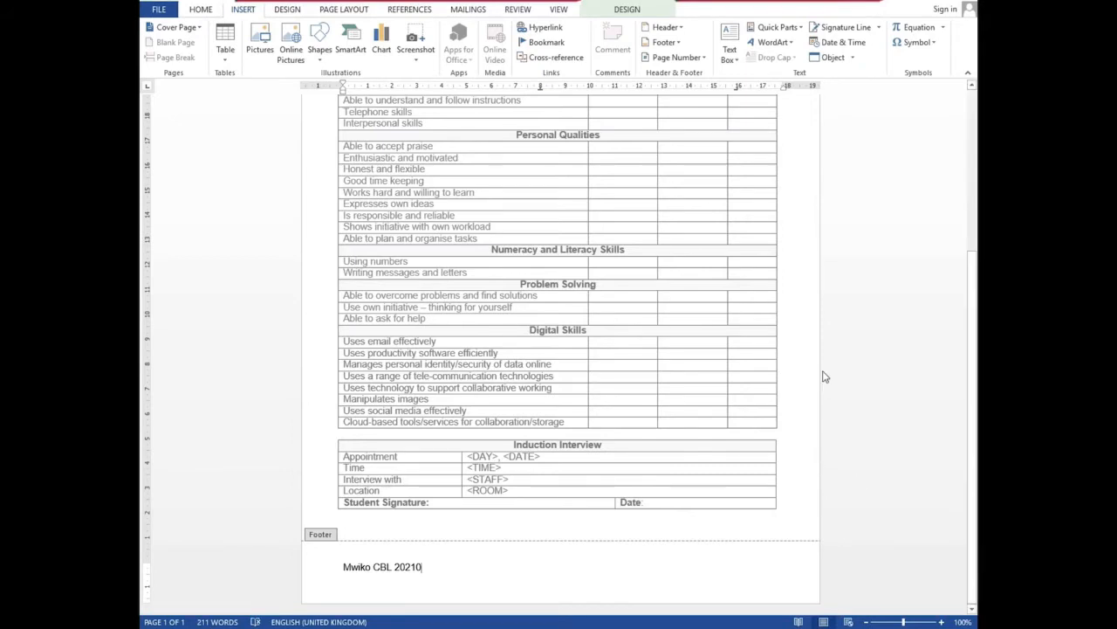
key("BackSpace")
key("BackSpace")
key("BackSpace")
key("BackSpace")
key("BackSpace")
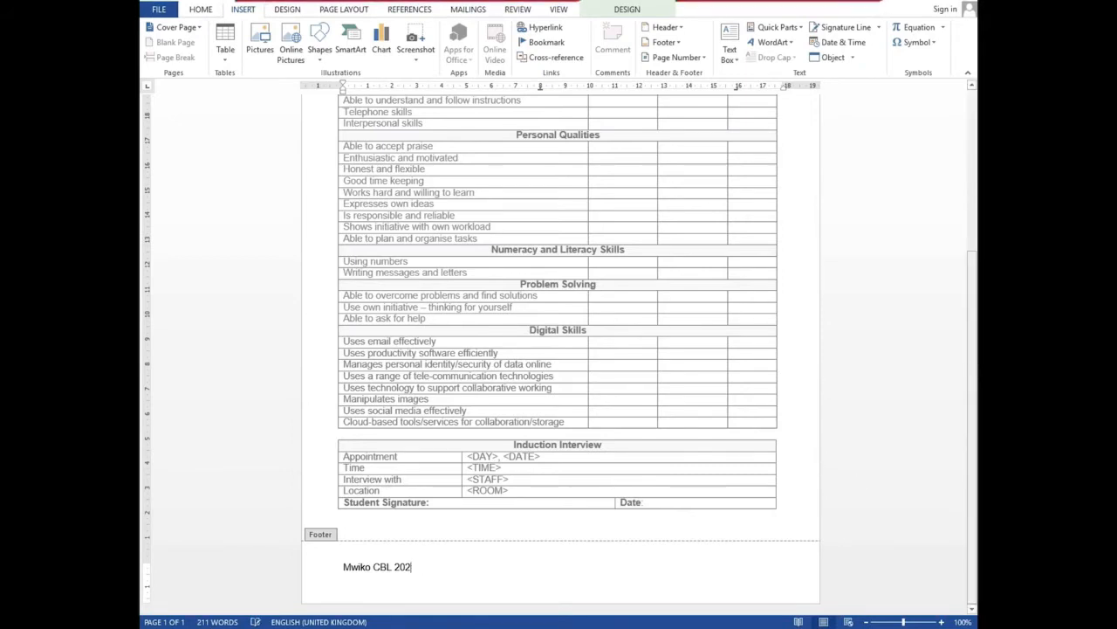
double_click(808, 367)
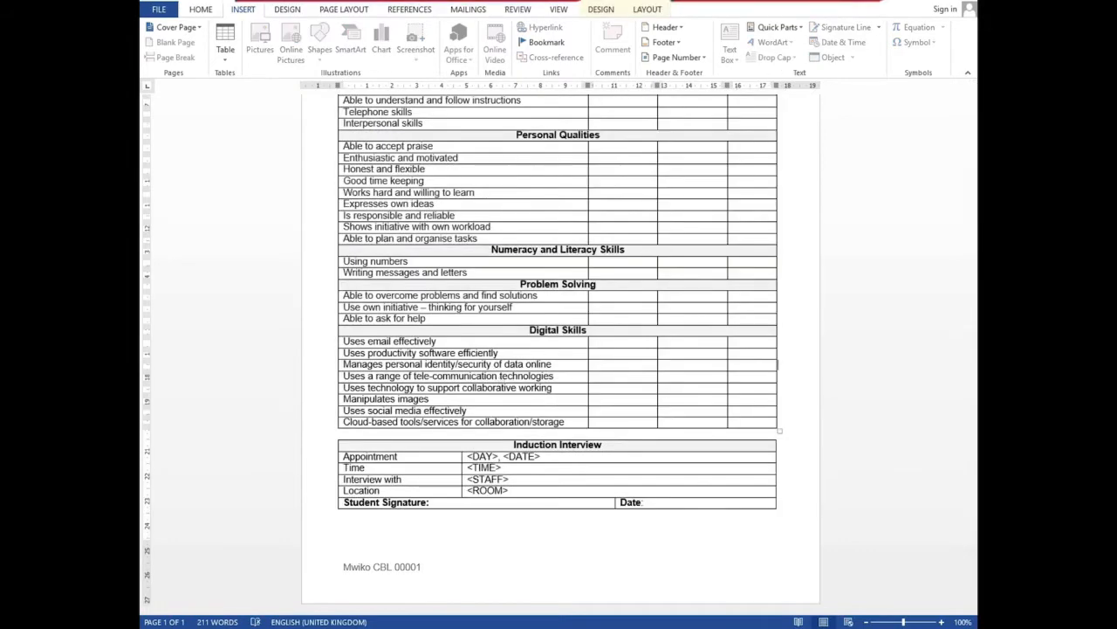
left_click(497, 567)
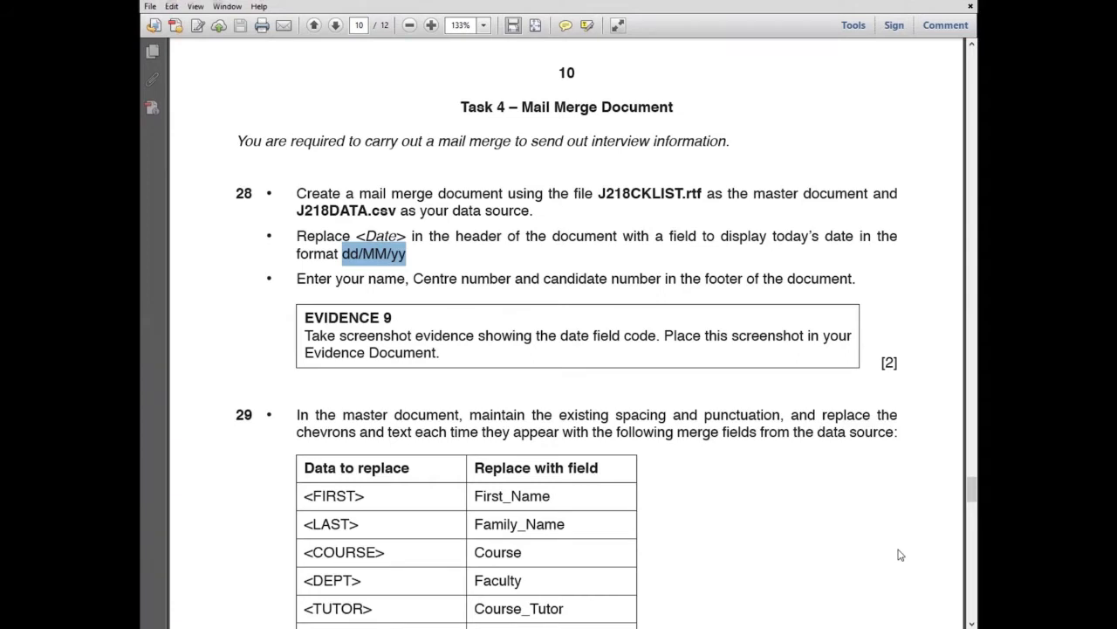
Snap the task PDF to the left half of the screen and put Word beside it on the right
scroll(900, 564, "down", 3)
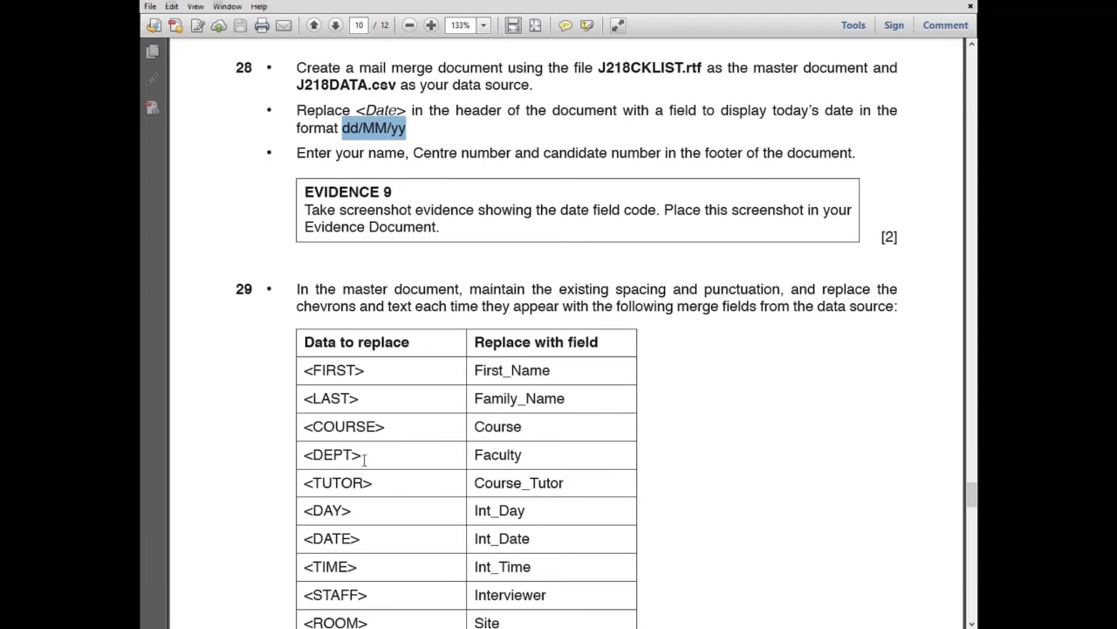
mouse_move(509, 628)
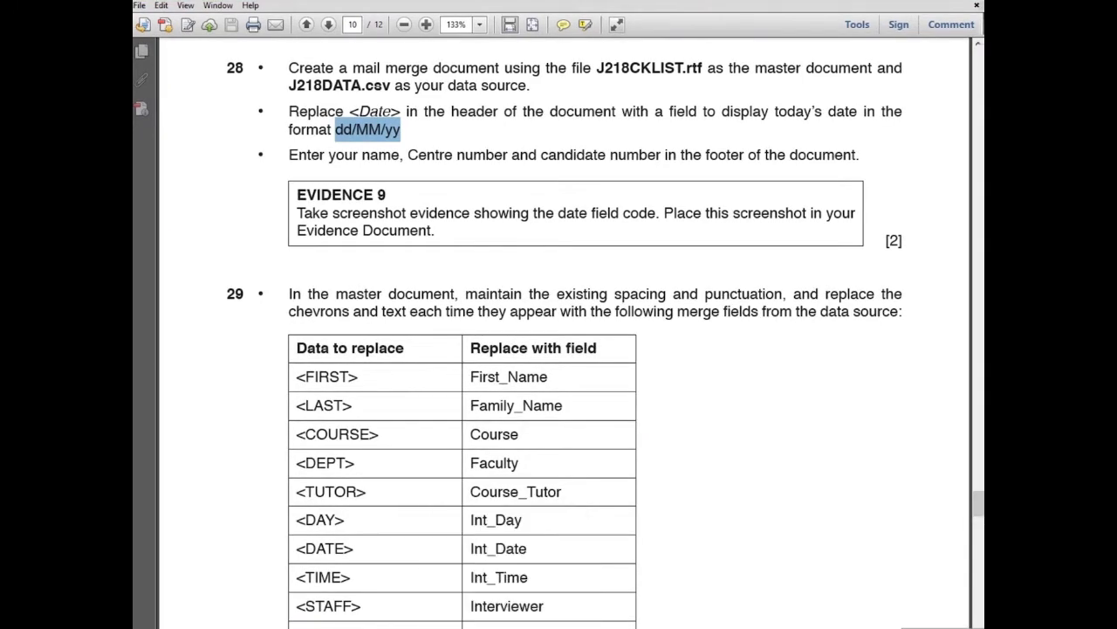
key("super+Left")
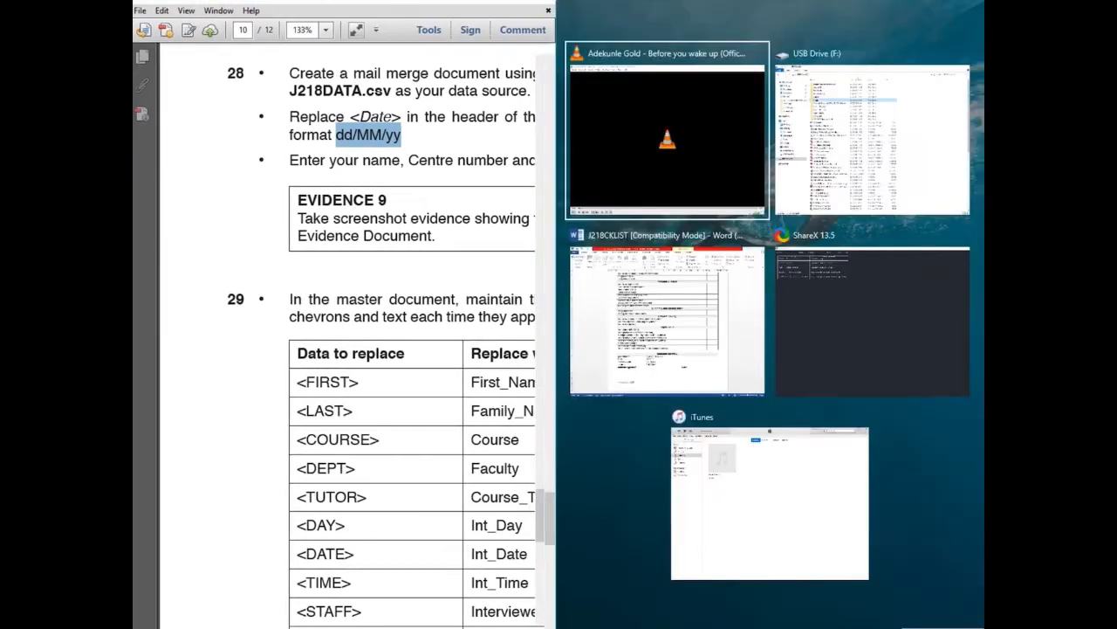
left_click(669, 332)
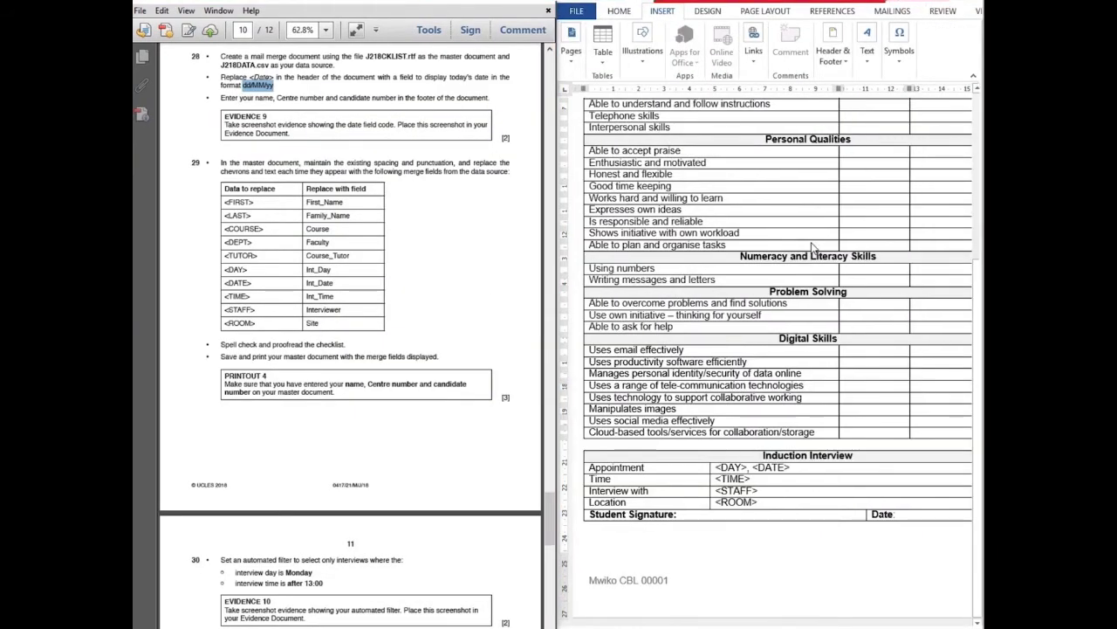
Show the Mailings tools and maximize the Word checklist to full screen
scroll(812, 249, "up", 5)
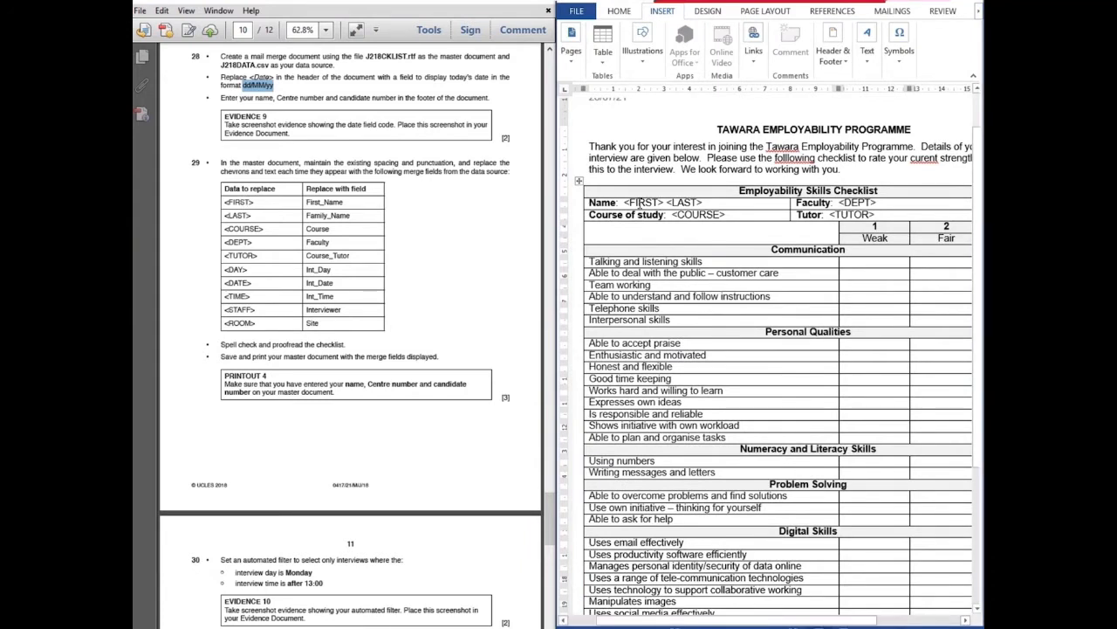
right_click(639, 202)
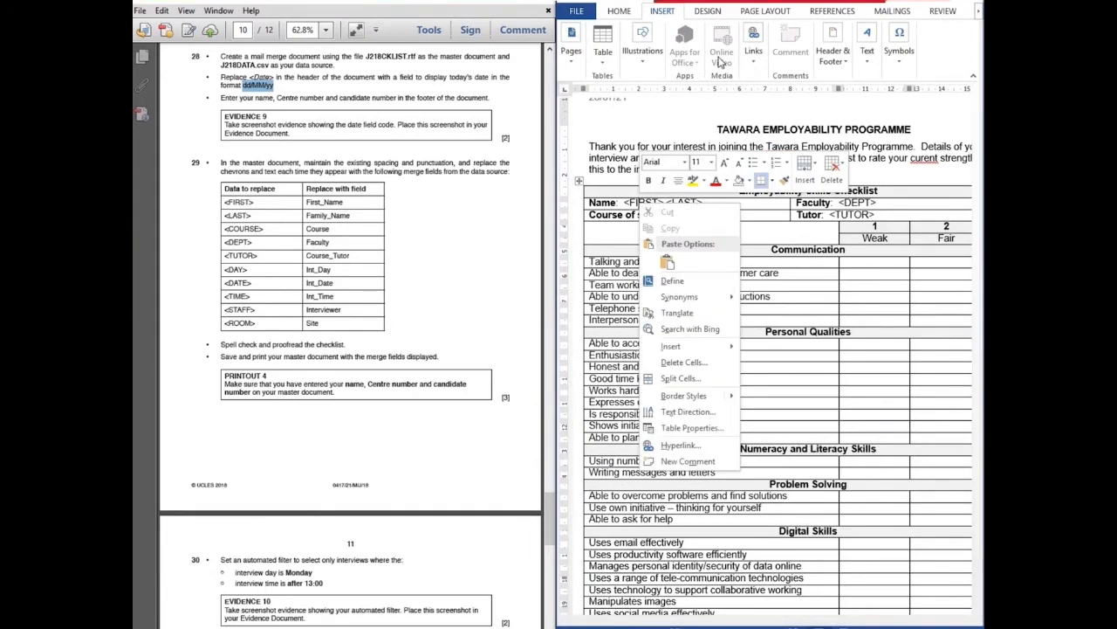
left_click(905, 13)
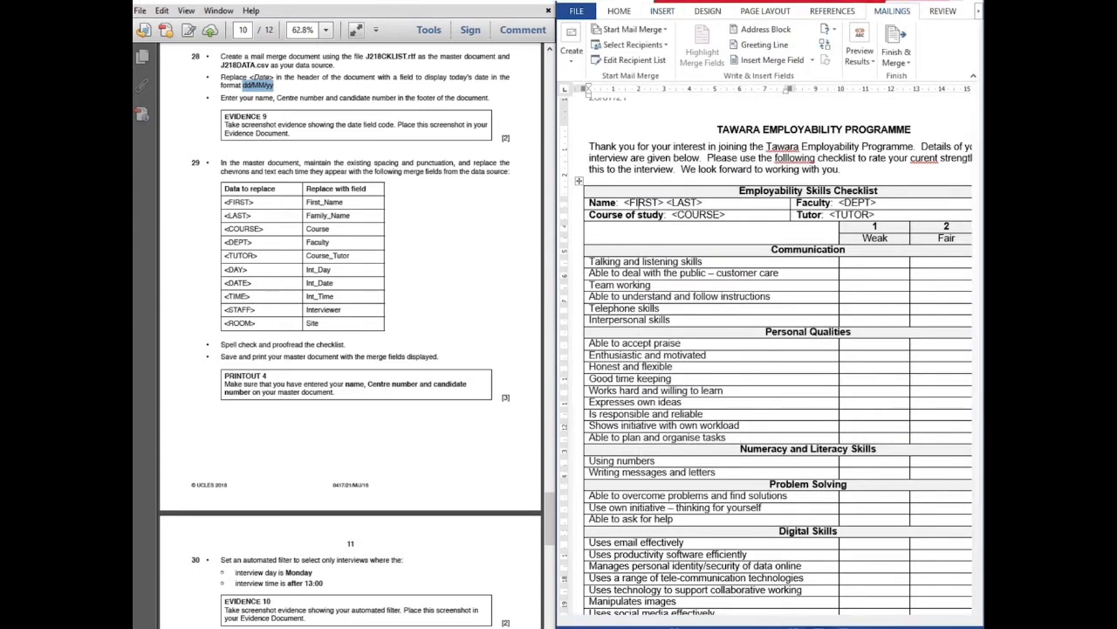
key("super+Up")
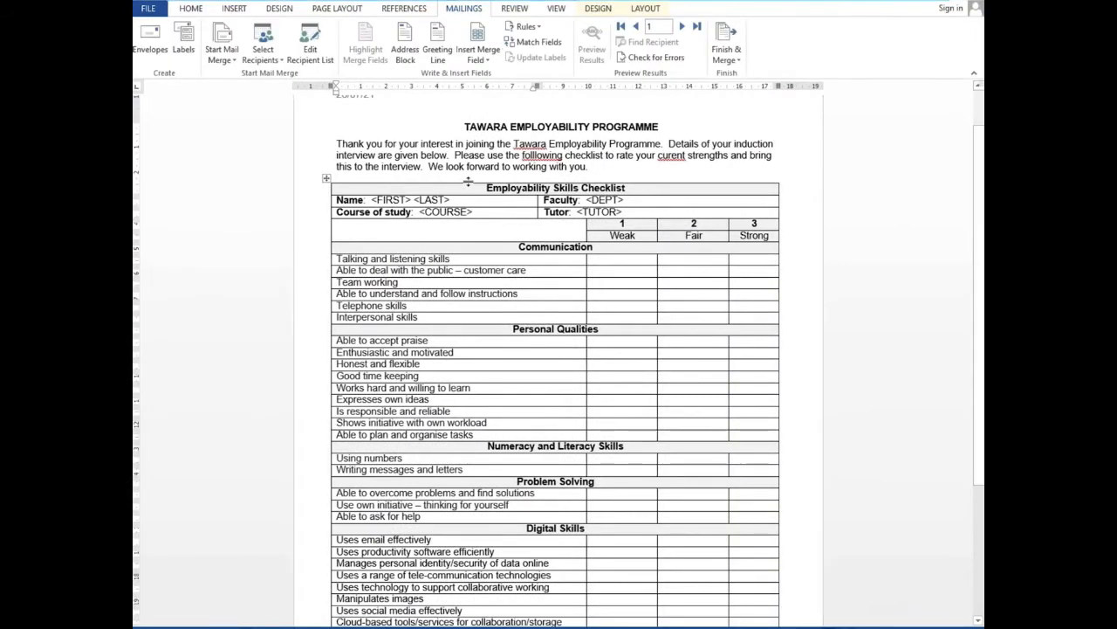
Undo a misplaced First_Name field and select the <FIRST> placeholder in the Name cell
right_click(393, 200)
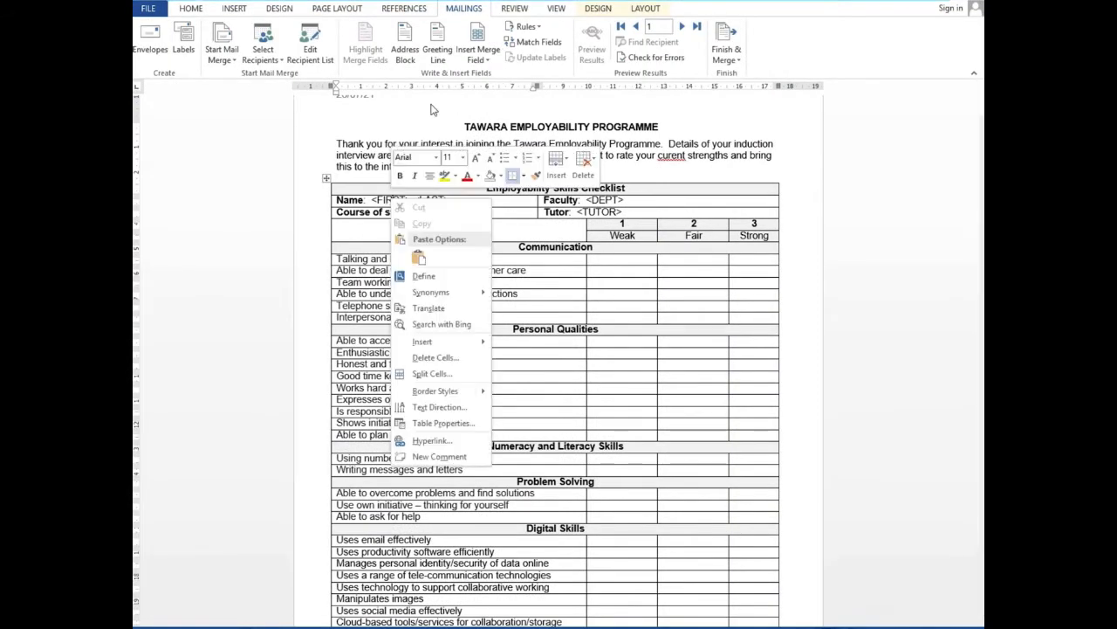
left_click(382, 199)
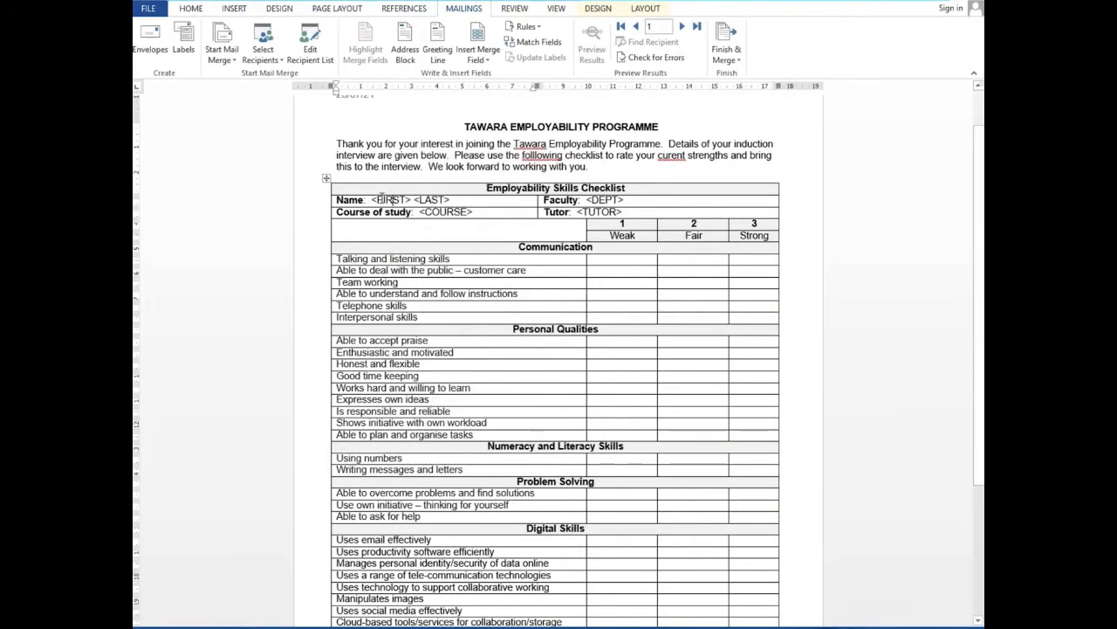
left_click(485, 59)
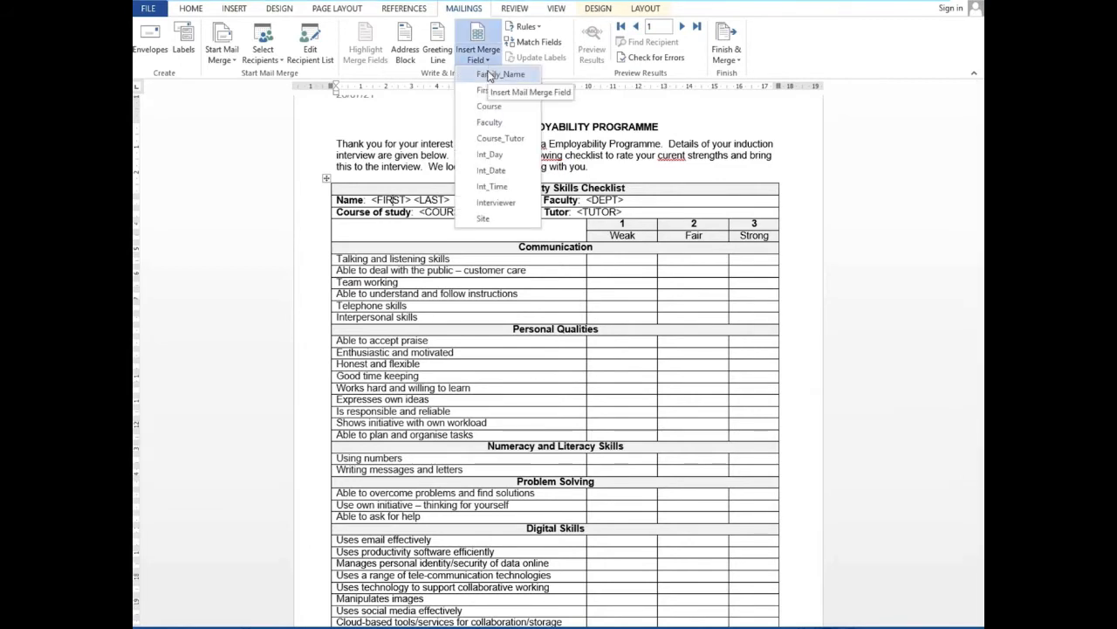
left_click(496, 90)
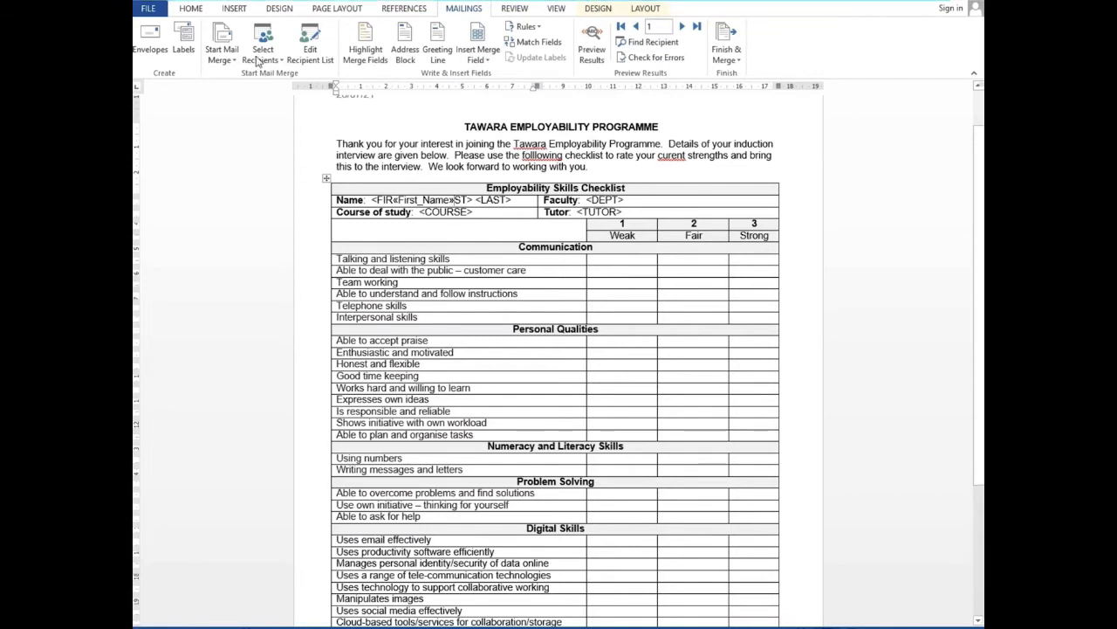
key("ctrl+z")
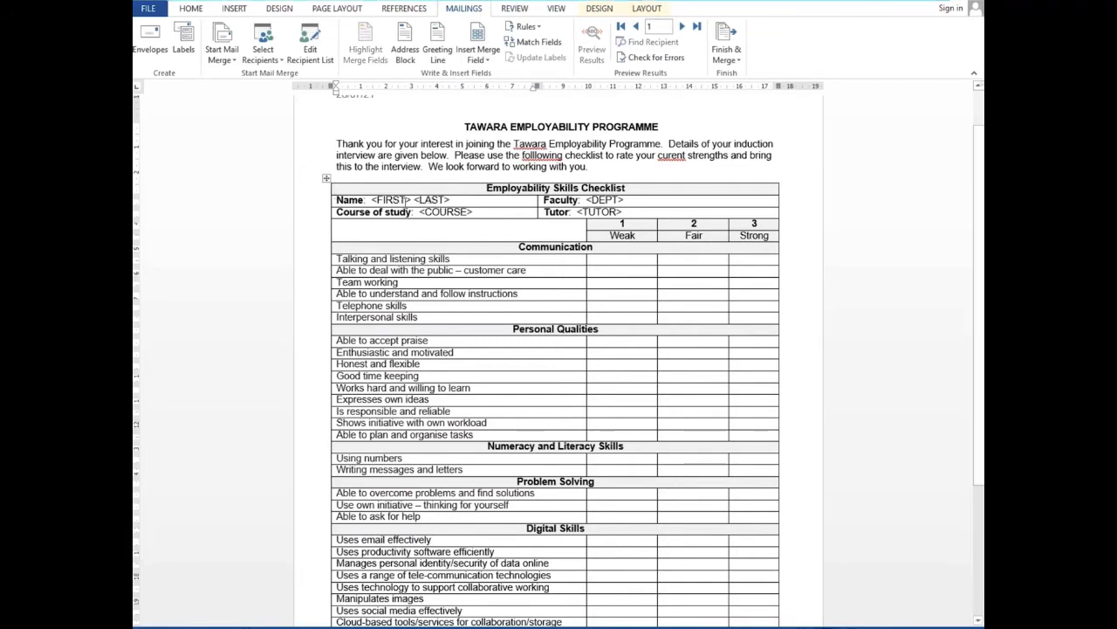
double_click(407, 199)
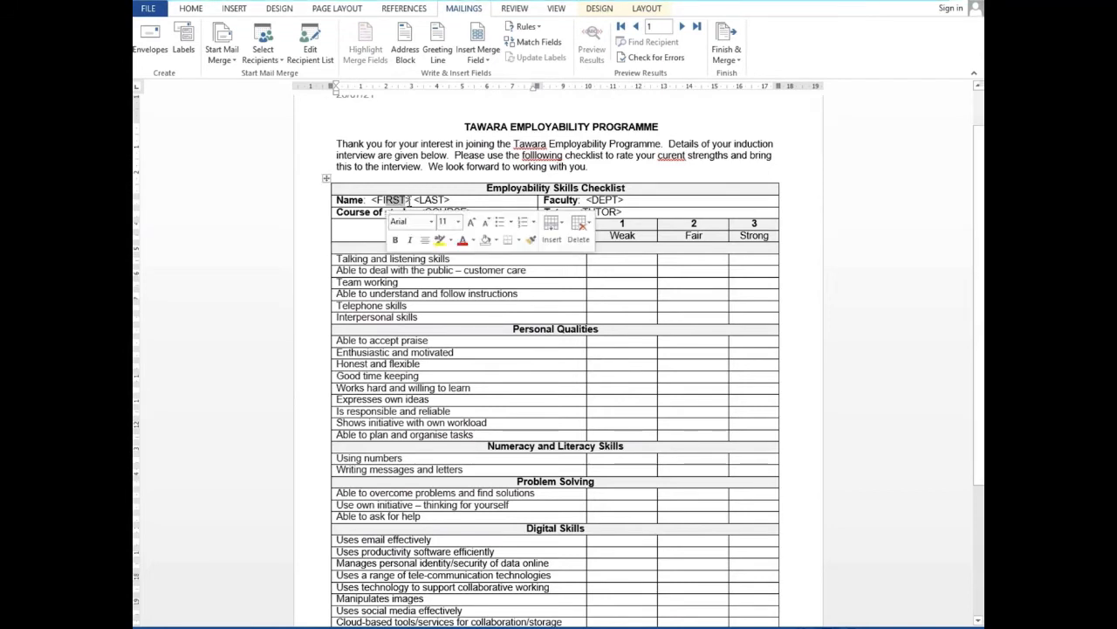
double_click(404, 200)
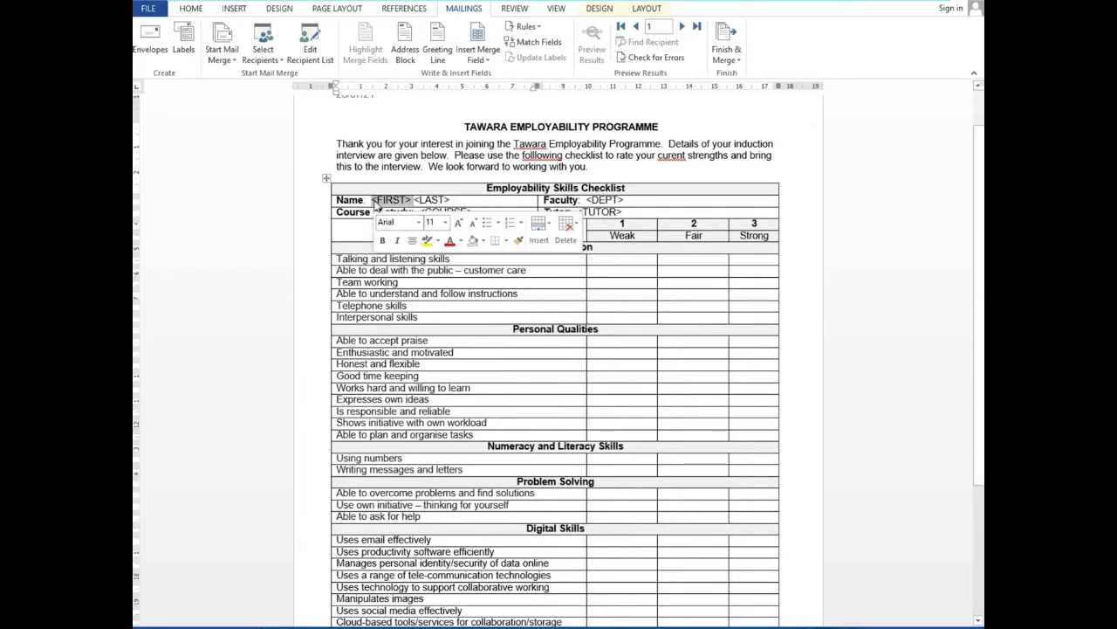
left_click(488, 63)
Replace <FIRST> with «First_Name» and <LAST> with «Family_Name» in the Name cell
left_click(496, 90)
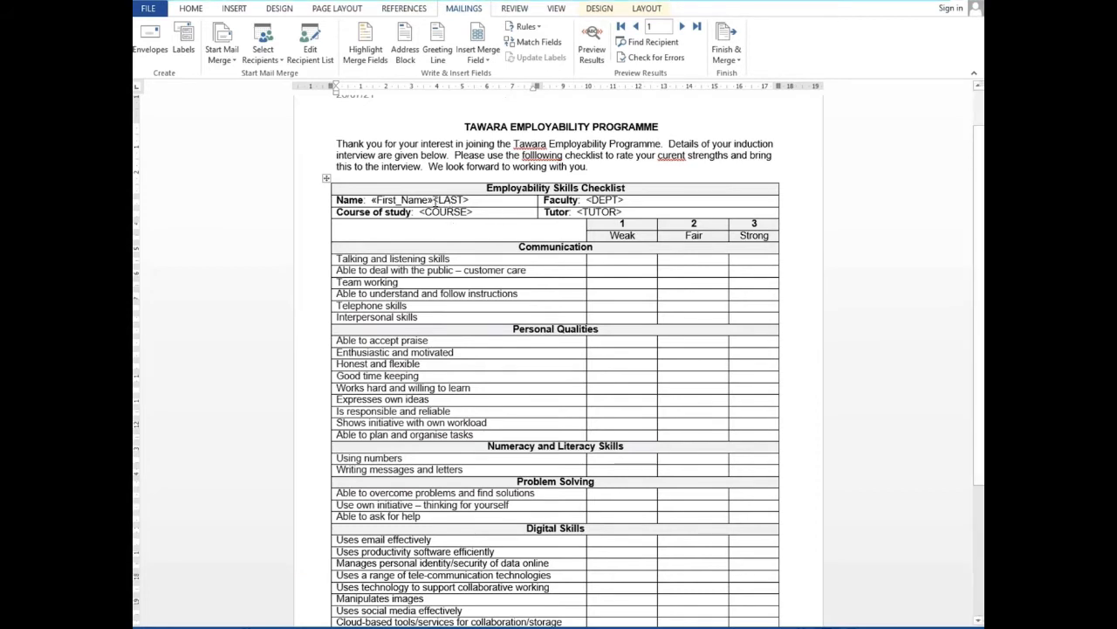
left_click_drag(434, 200, 479, 205)
left_click(480, 203)
left_click(436, 200)
left_click_drag(437, 198, 451, 201)
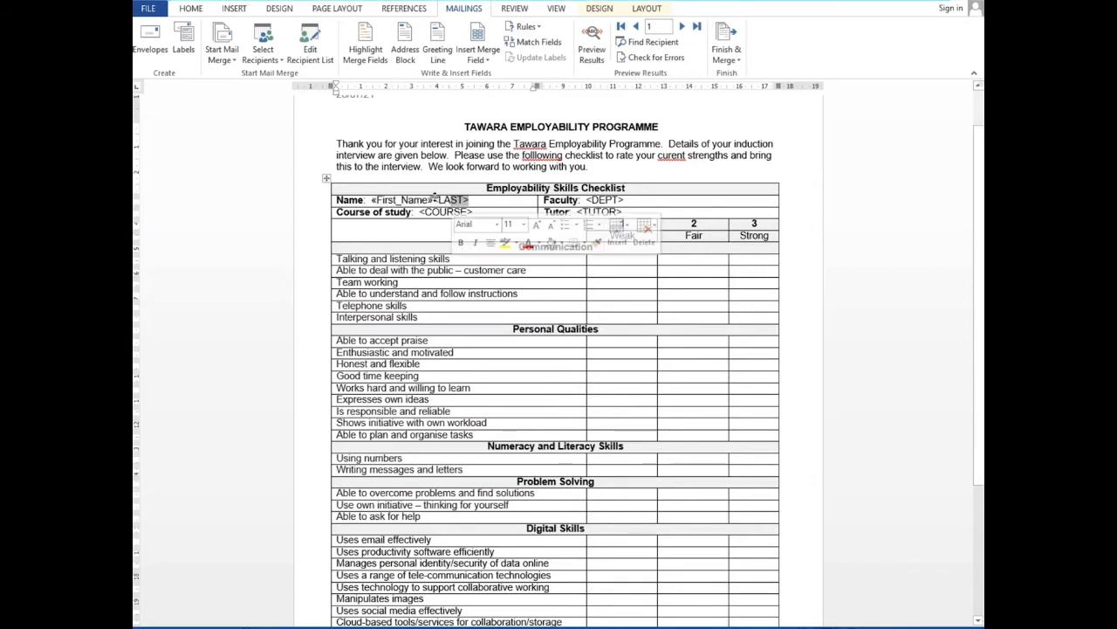
left_click(439, 200)
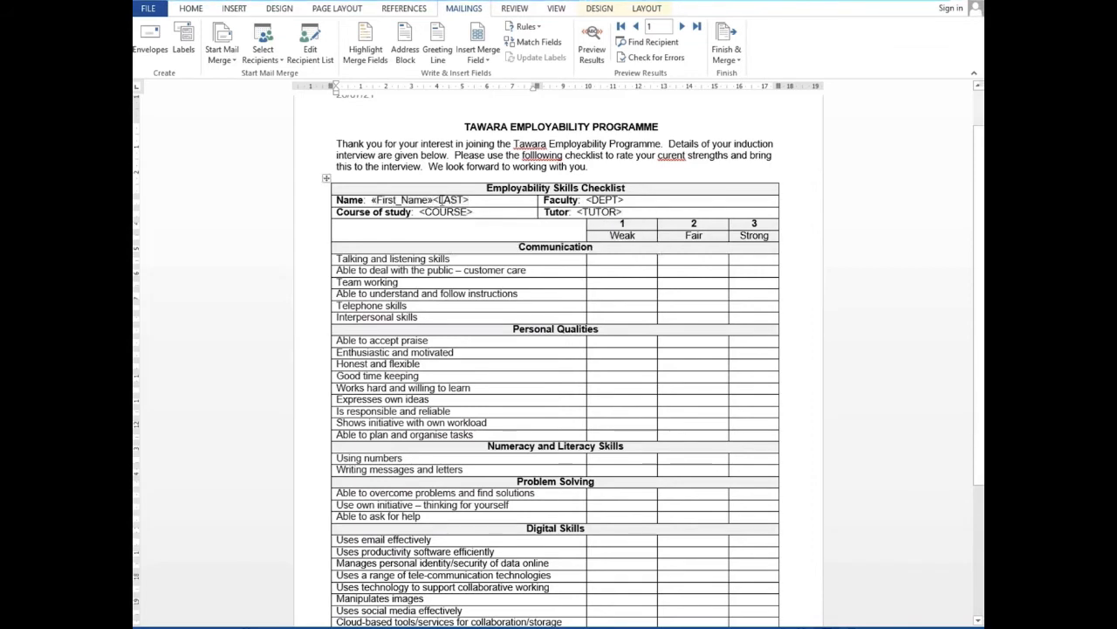
left_click_drag(473, 200, 435, 200)
left_click(482, 61)
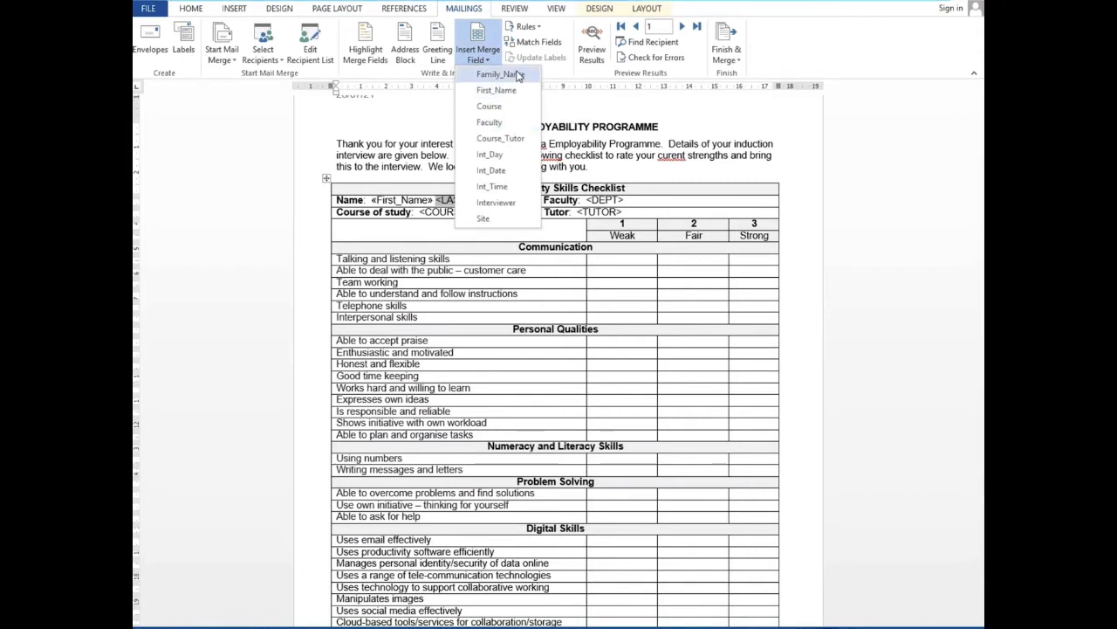
left_click(517, 75)
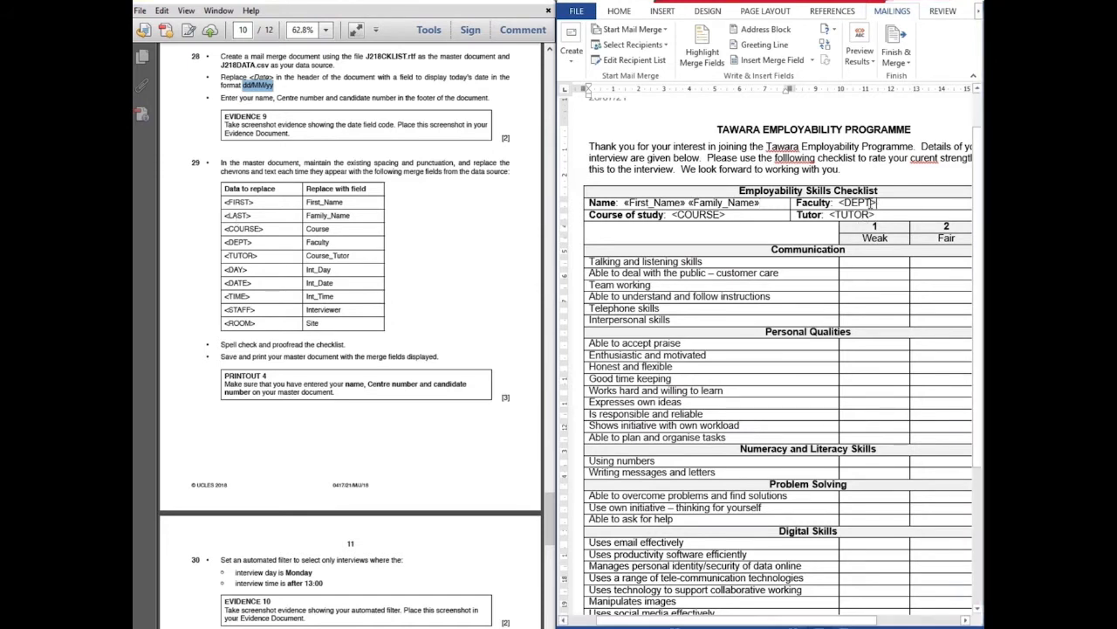
Insert «Faculty» for <DEPT>, «Course_Tutor» for <TUTOR> and «Course» for <COURSE>
left_click_drag(868, 203, 841, 206)
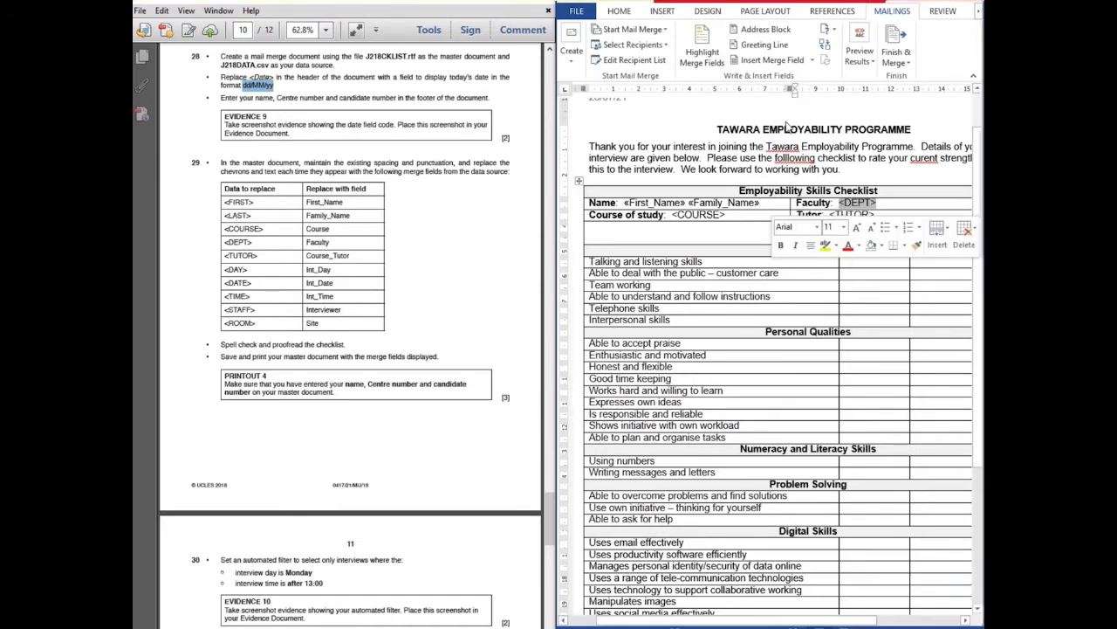
left_click(811, 59)
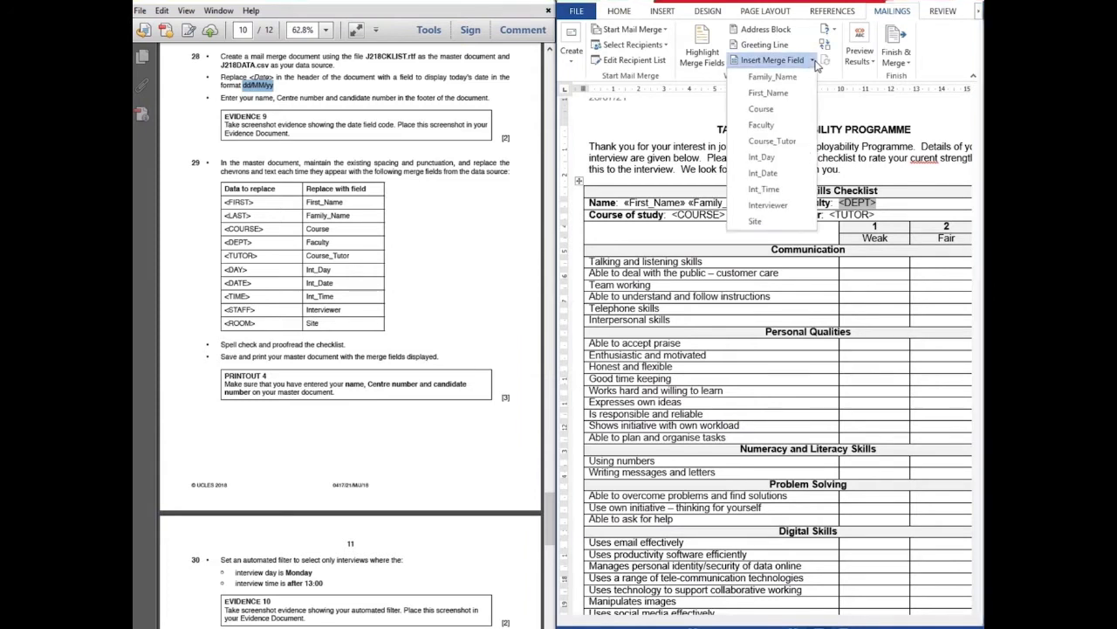
left_click(768, 125)
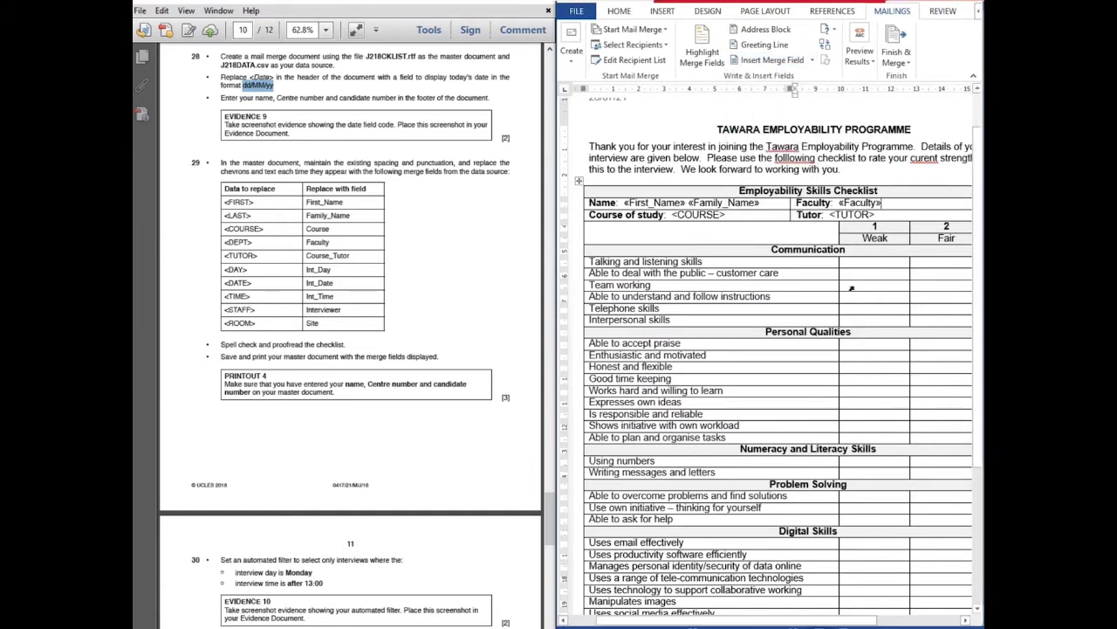
left_click_drag(877, 215, 830, 215)
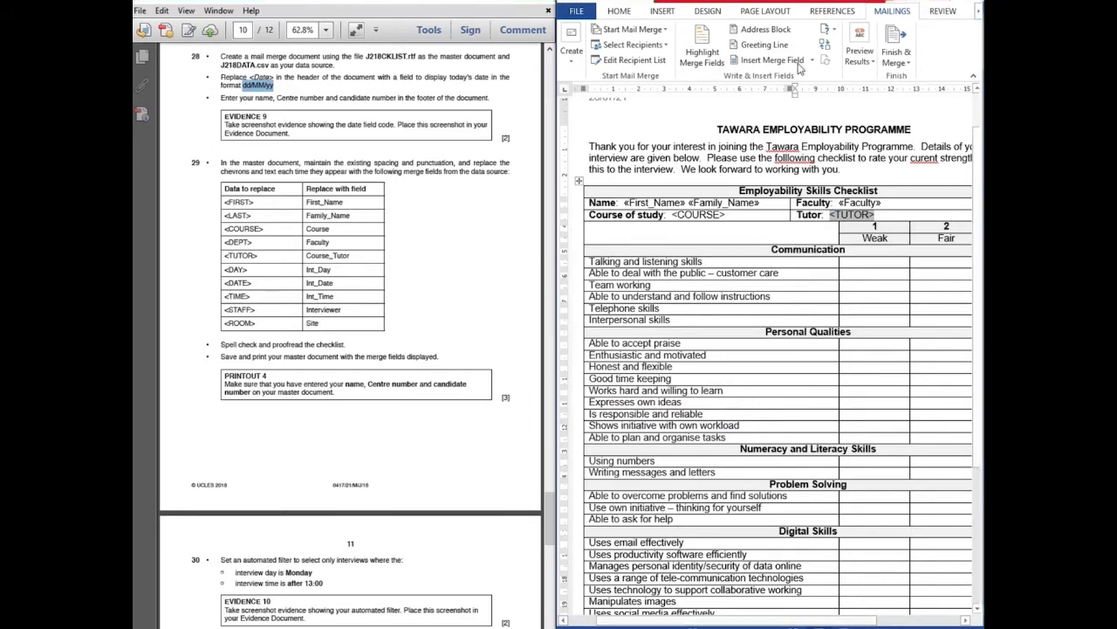
left_click(812, 61)
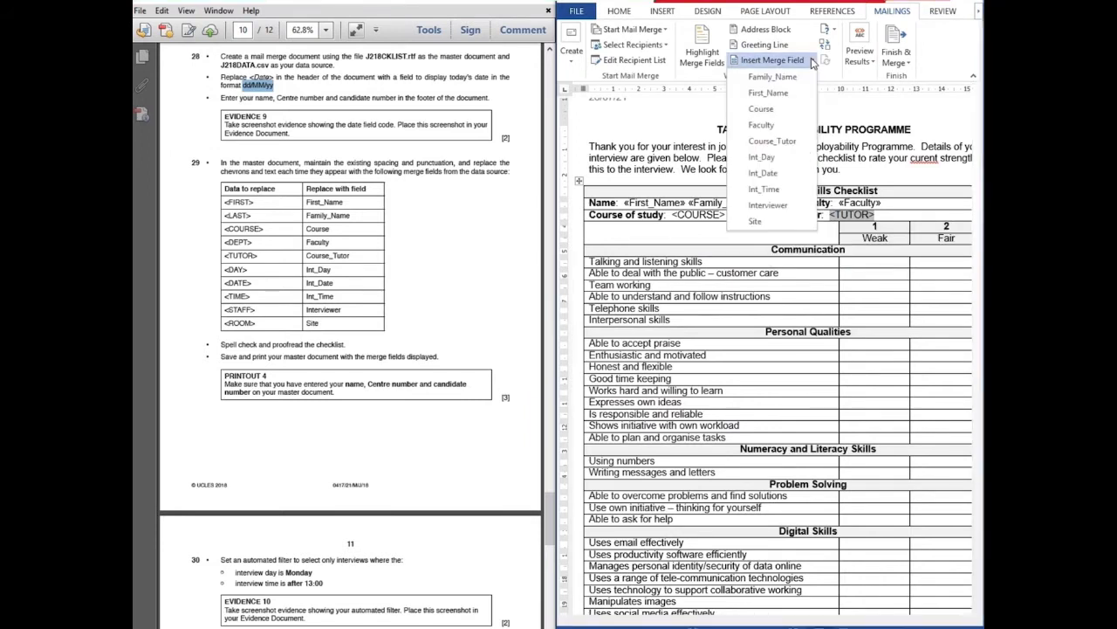
left_click(782, 142)
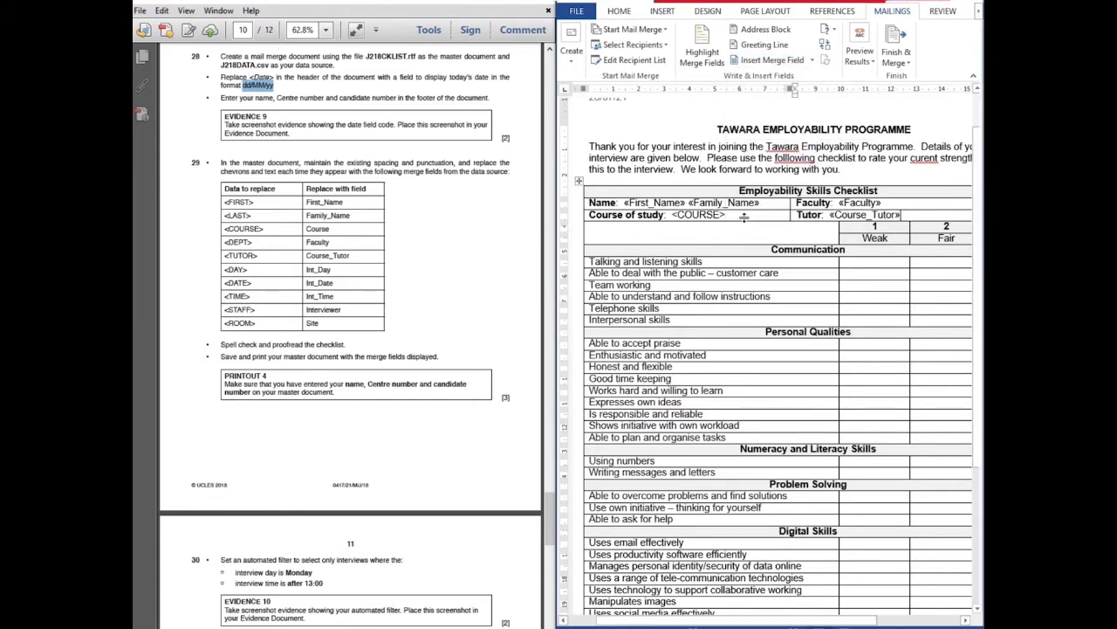
left_click_drag(727, 215, 673, 216)
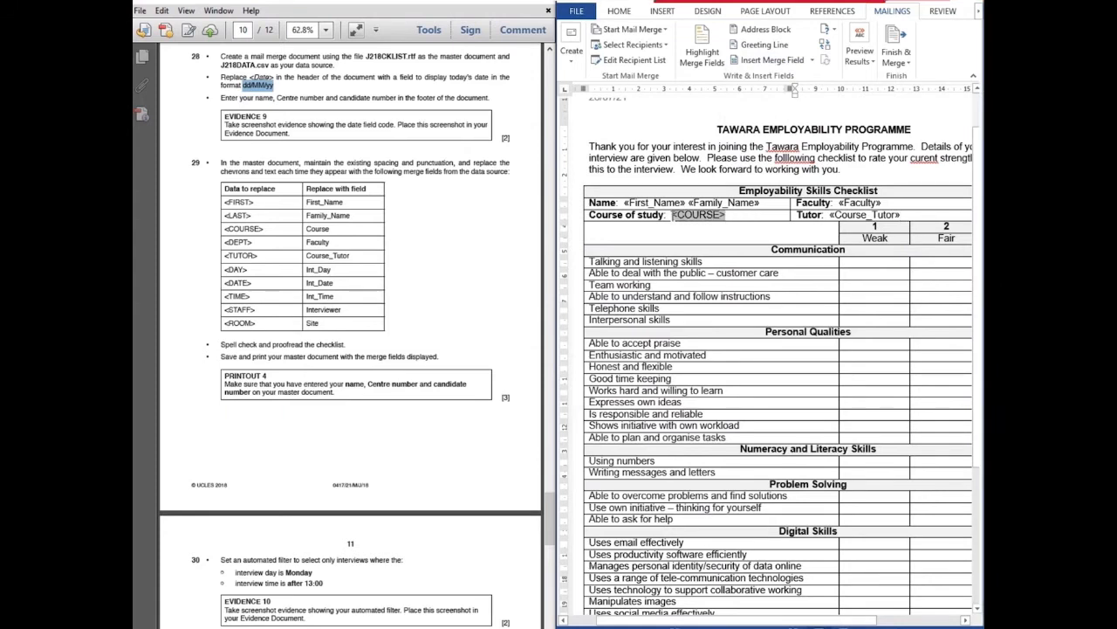
left_click(812, 60)
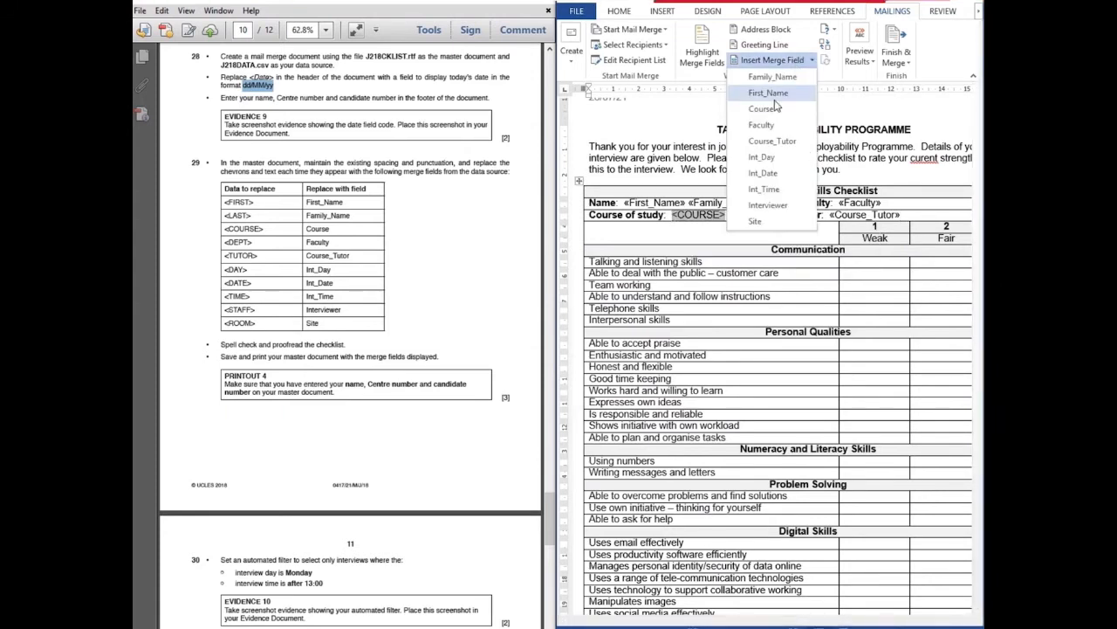
left_click(763, 109)
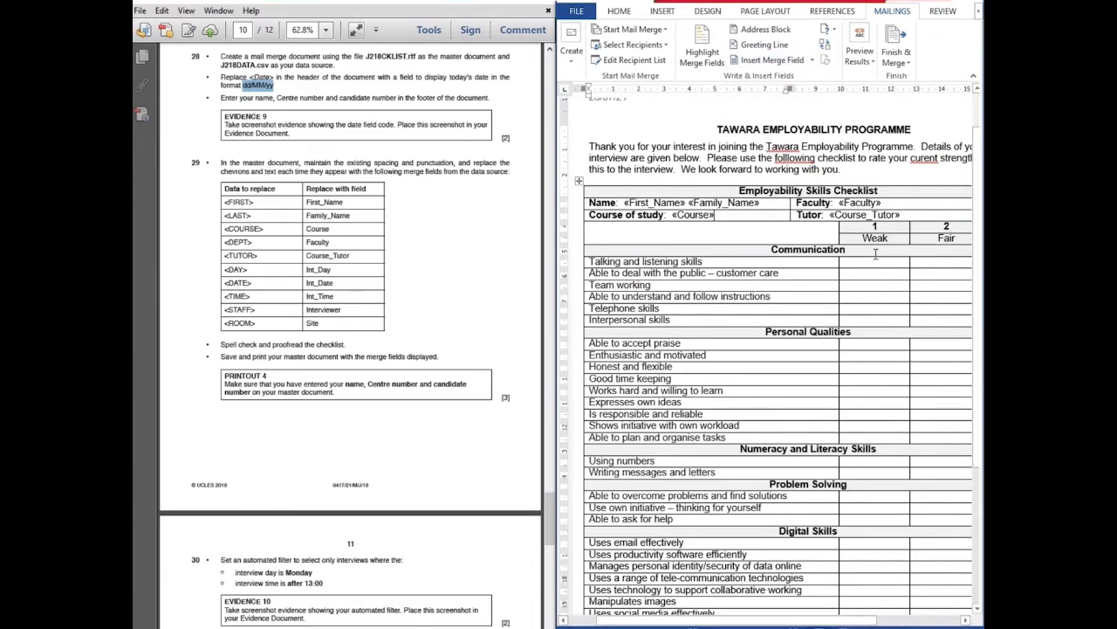
Replace <DAY> and <DATE> in the Appointment row with the Int_Day and Int_Date fields
scroll(822, 236, "down", 5)
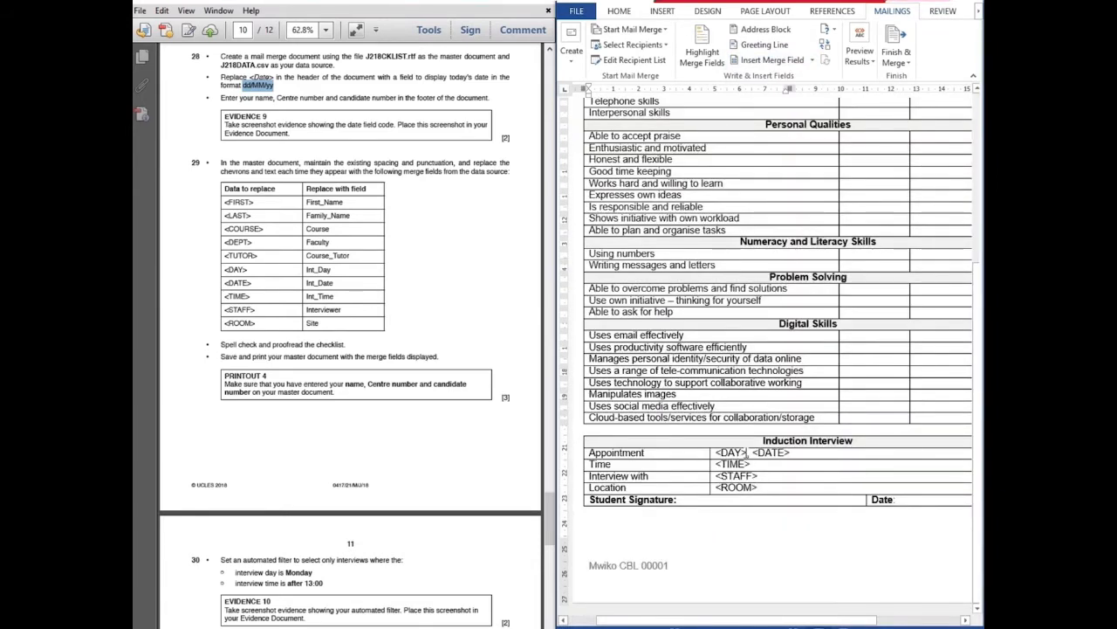
left_click_drag(749, 453, 718, 454)
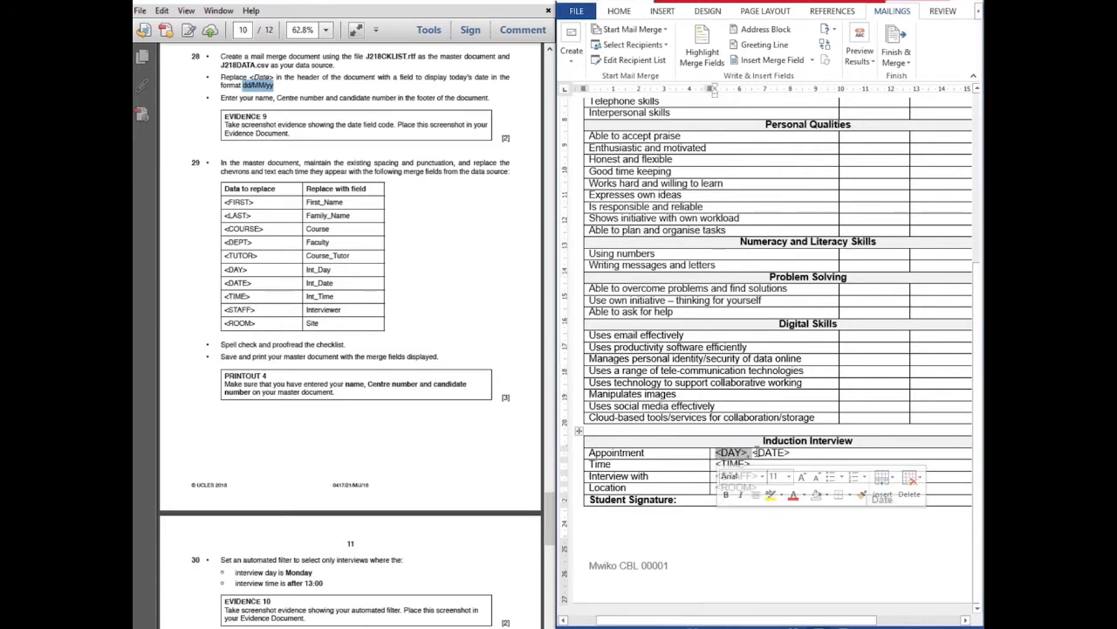
left_click(748, 452)
left_click_drag(746, 452, 717, 453)
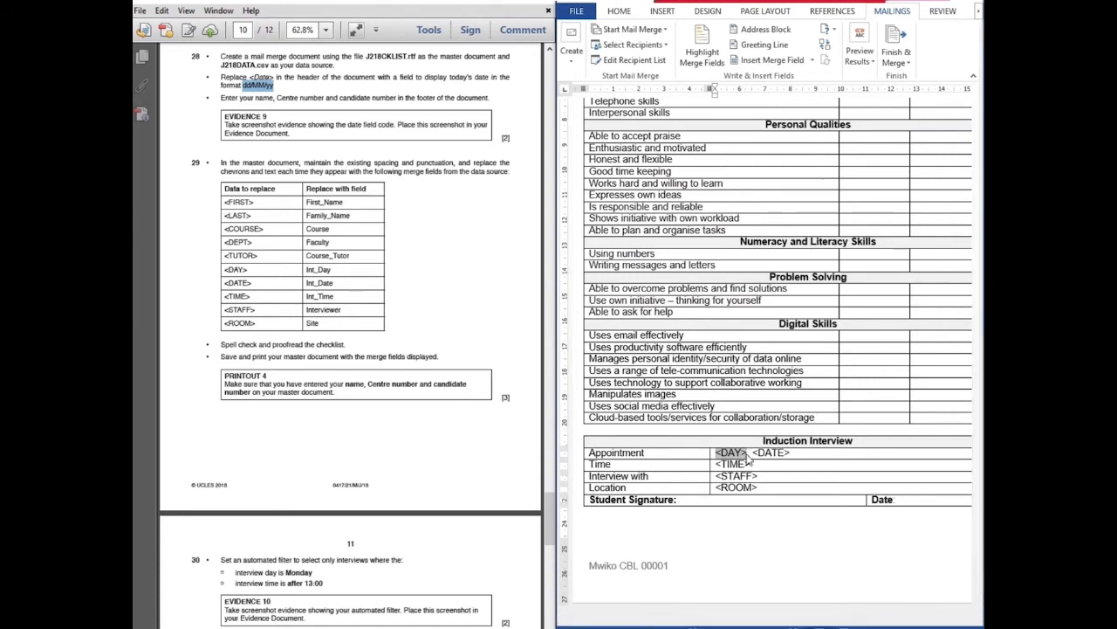
left_click(812, 59)
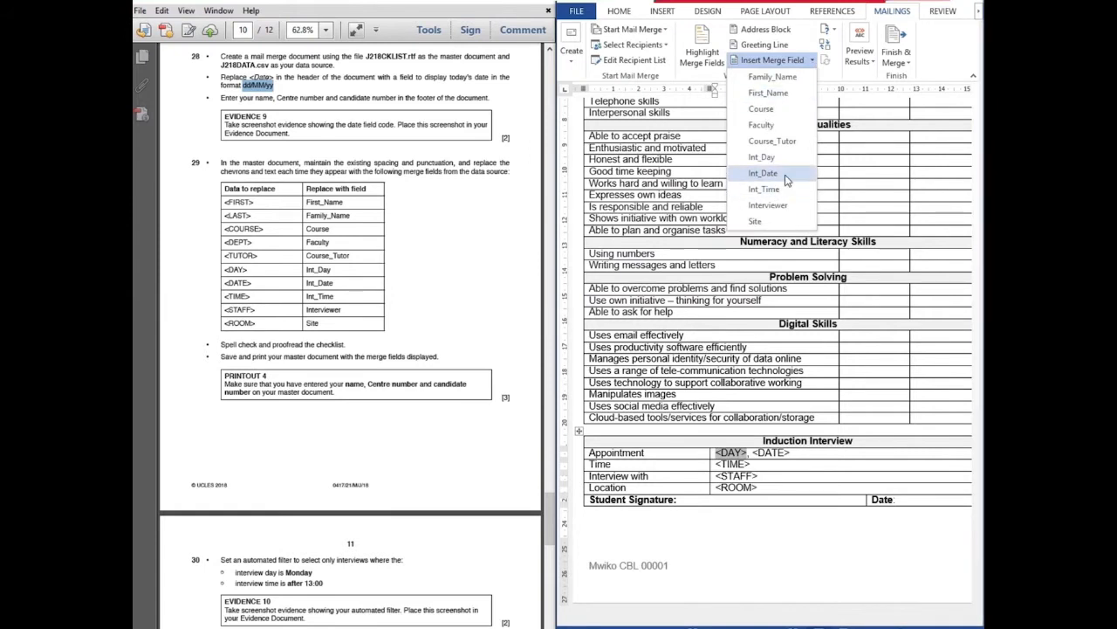
left_click(763, 157)
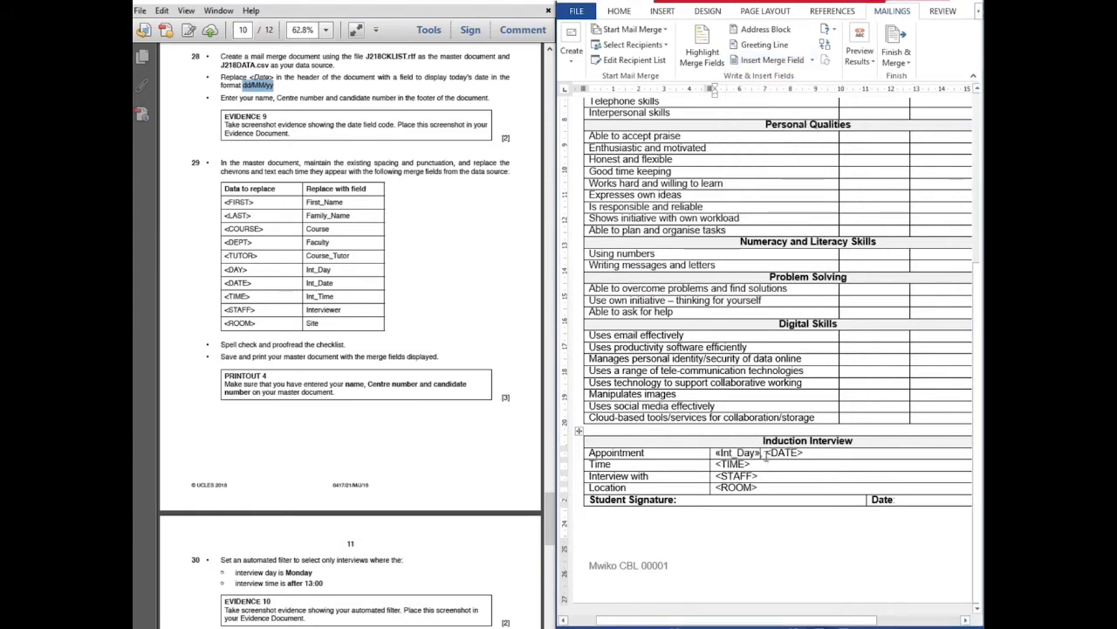
left_click_drag(767, 452, 805, 452)
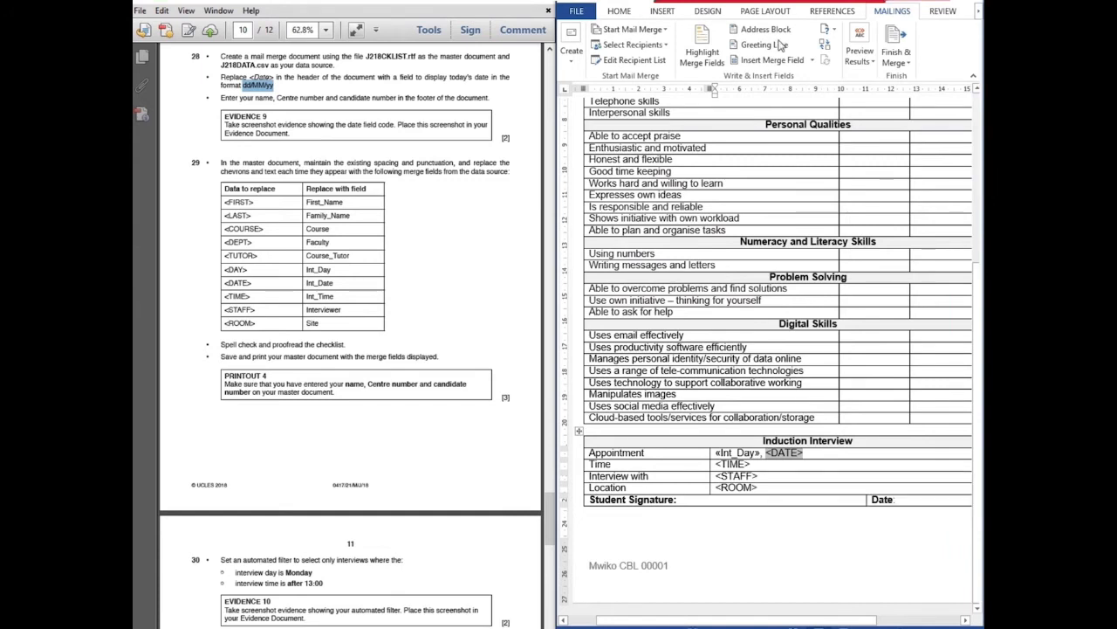
left_click(812, 61)
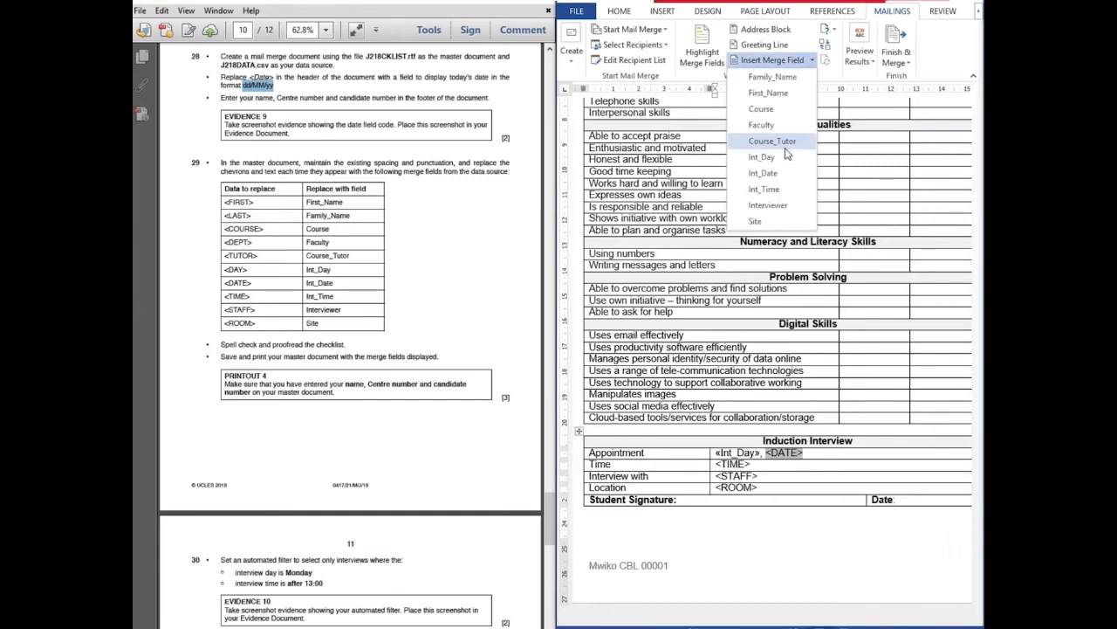
left_click(764, 173)
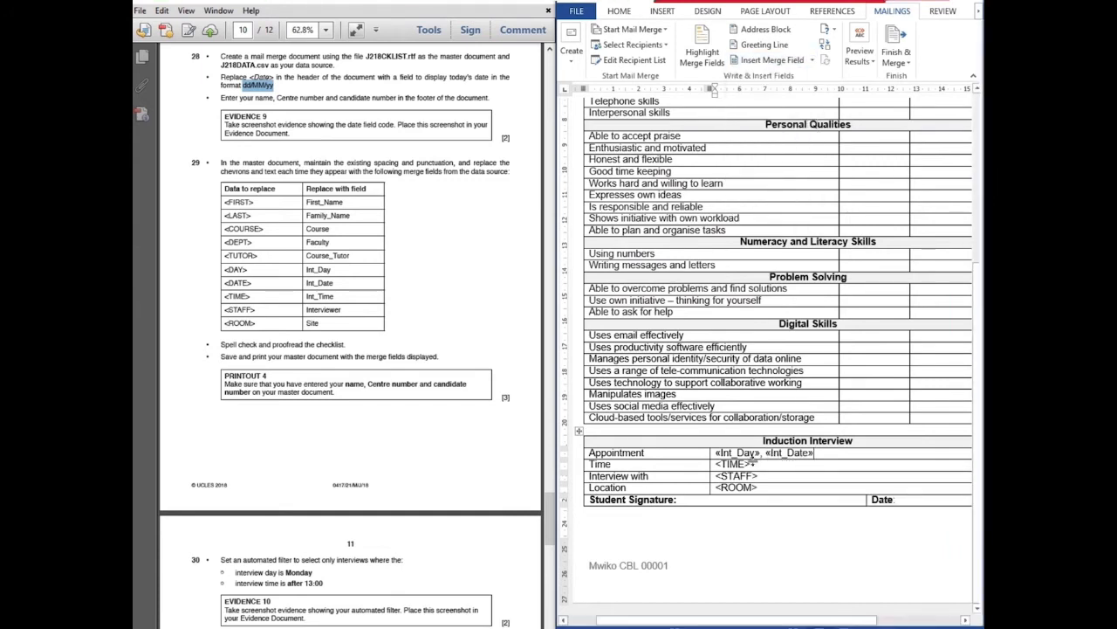
Replace <TIME>, <STAFF> and <ROOM> with the Int_Time, Interviewer and Site fields
left_click_drag(751, 463, 716, 465)
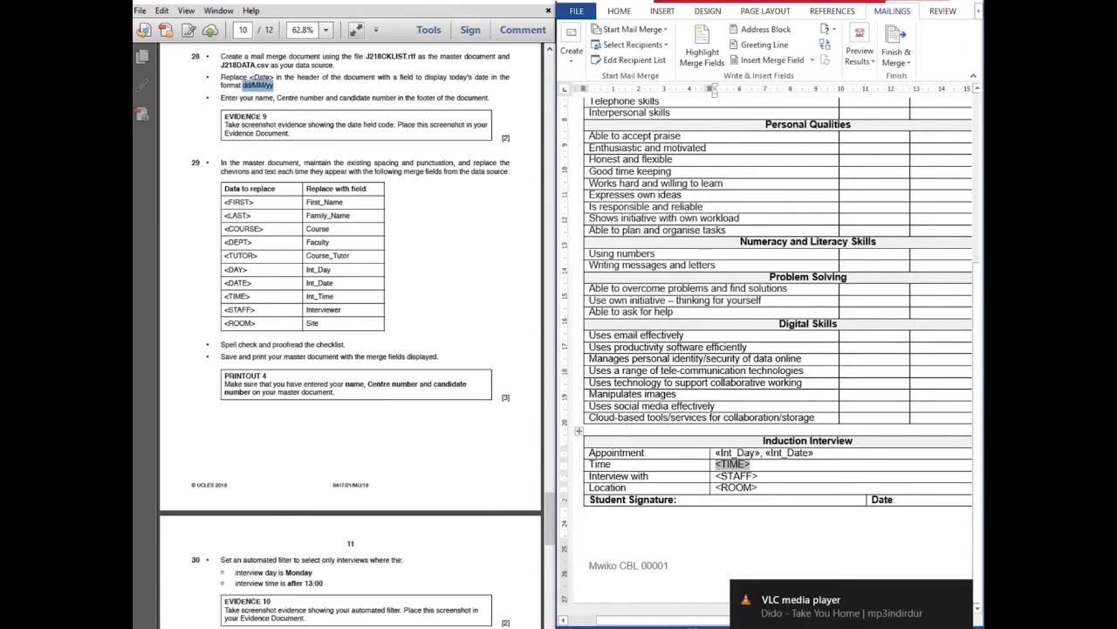
left_click(811, 63)
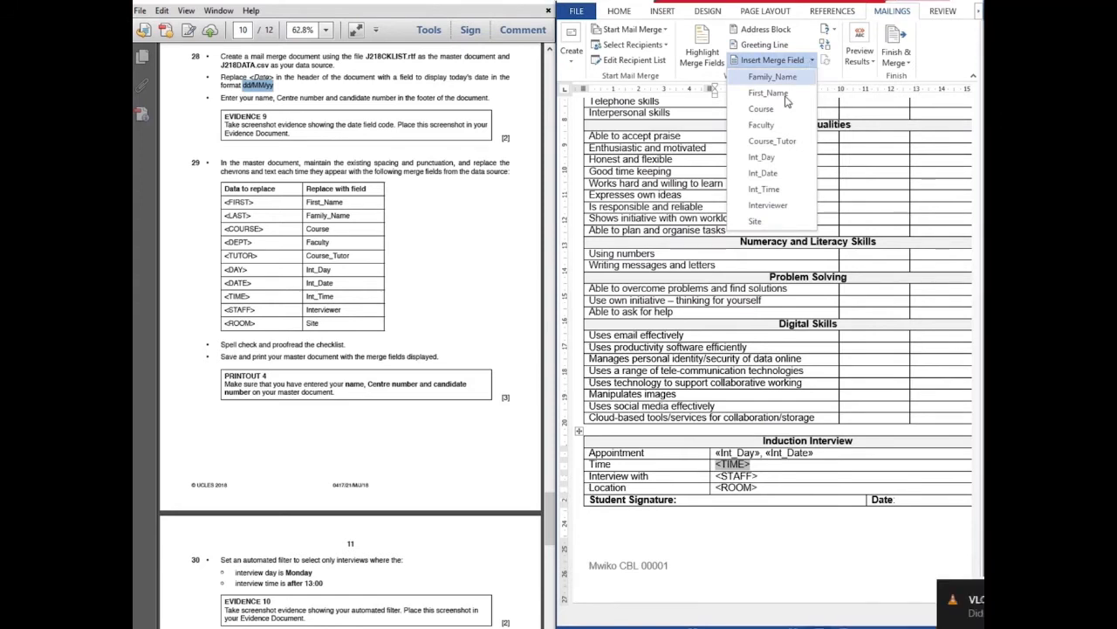
left_click(772, 193)
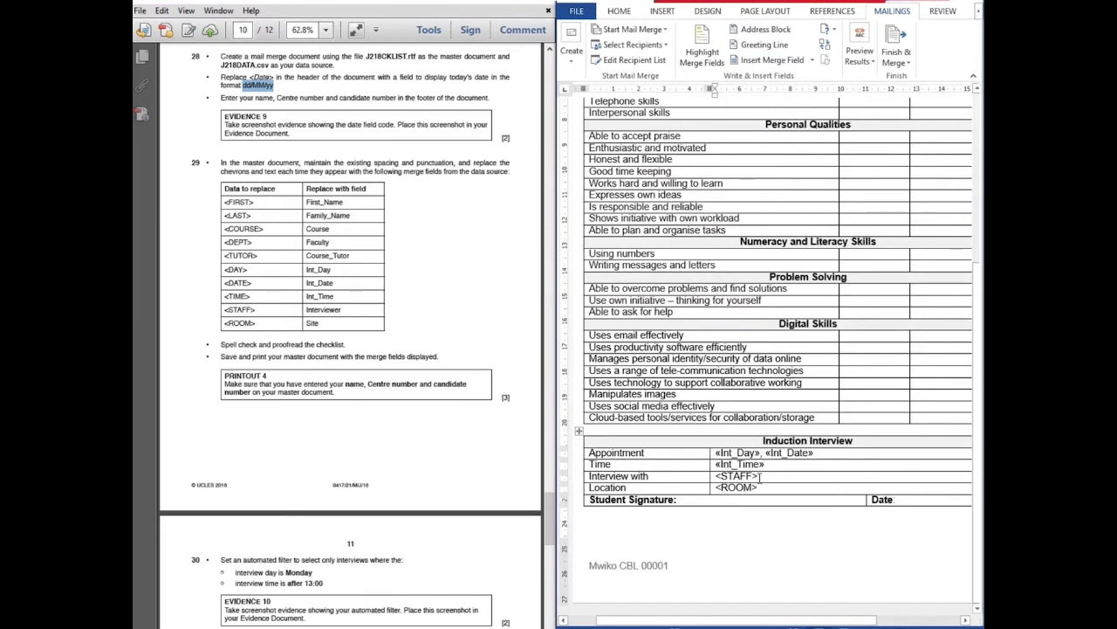
left_click_drag(759, 475, 716, 477)
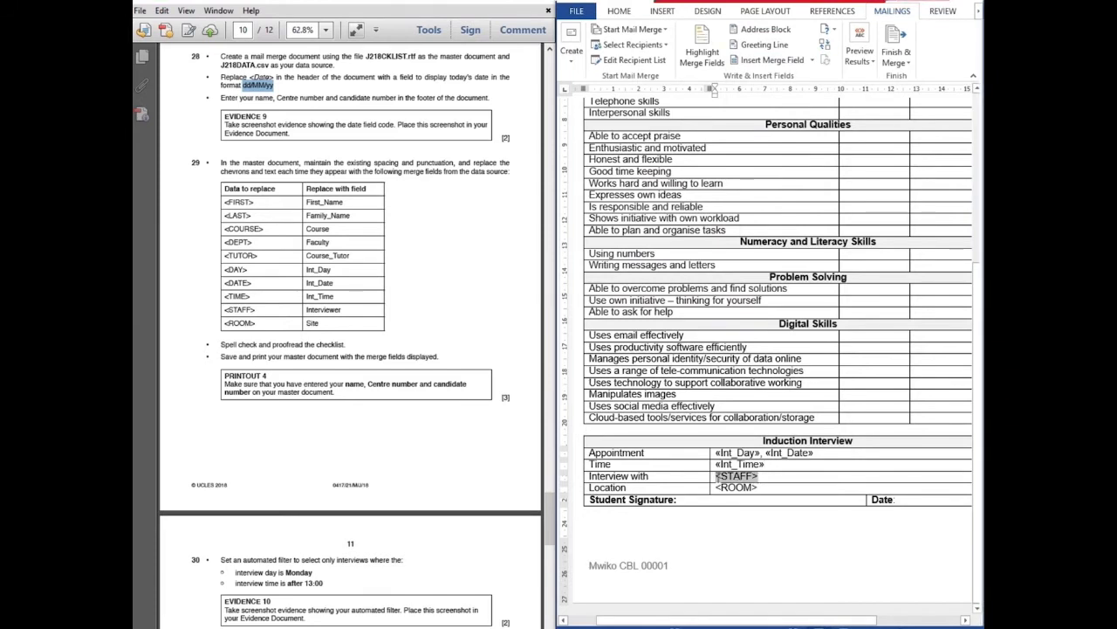
left_click(811, 60)
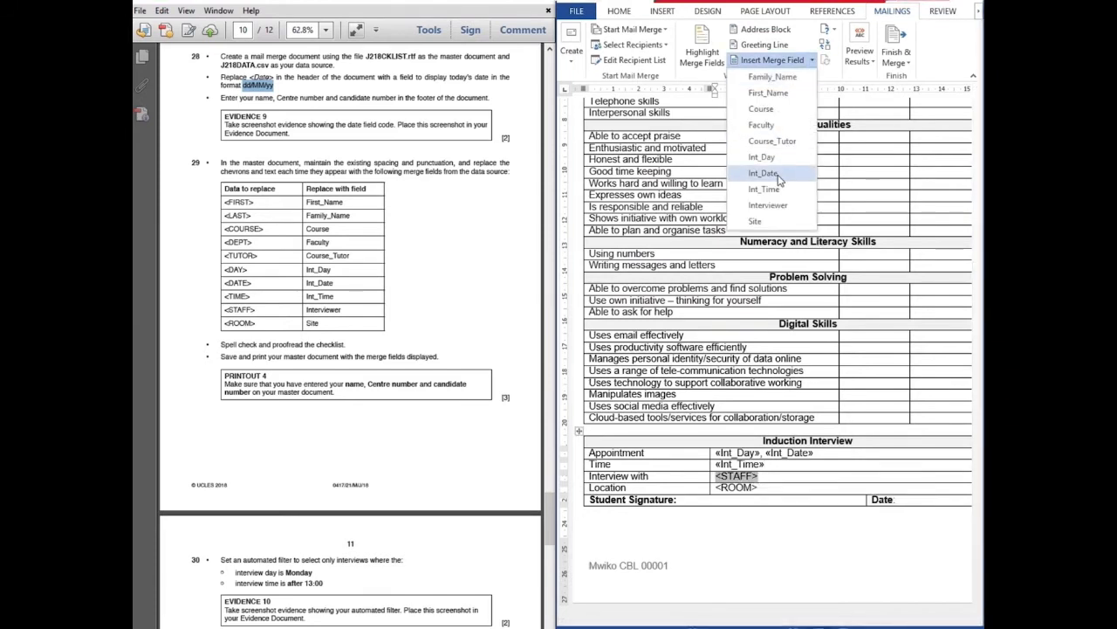
left_click(776, 206)
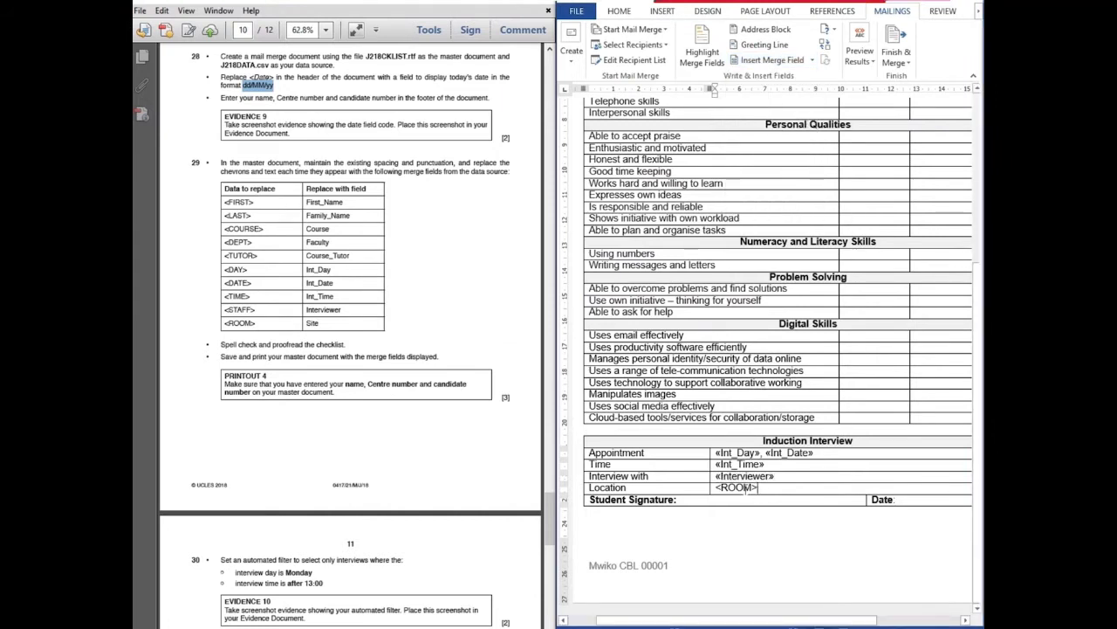
left_click_drag(759, 487, 716, 494)
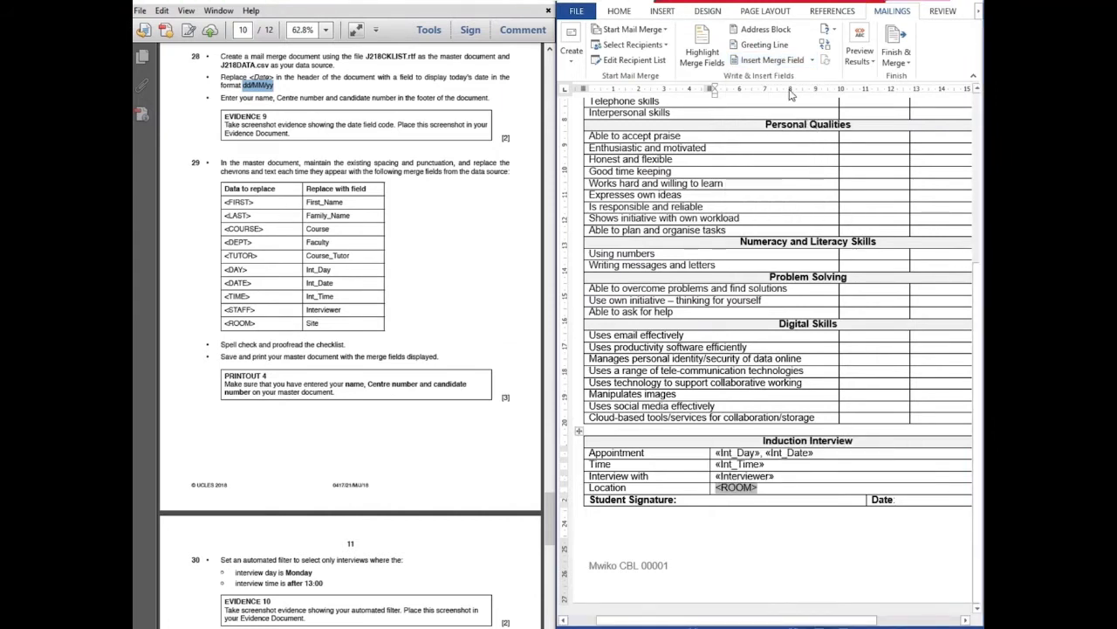
left_click(814, 61)
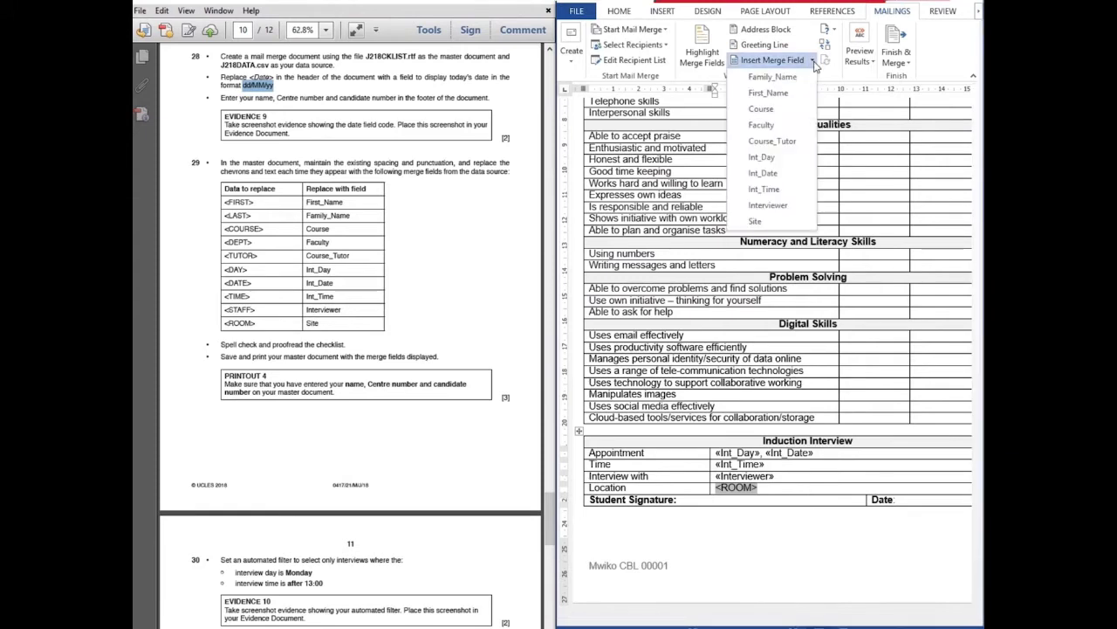
left_click(756, 221)
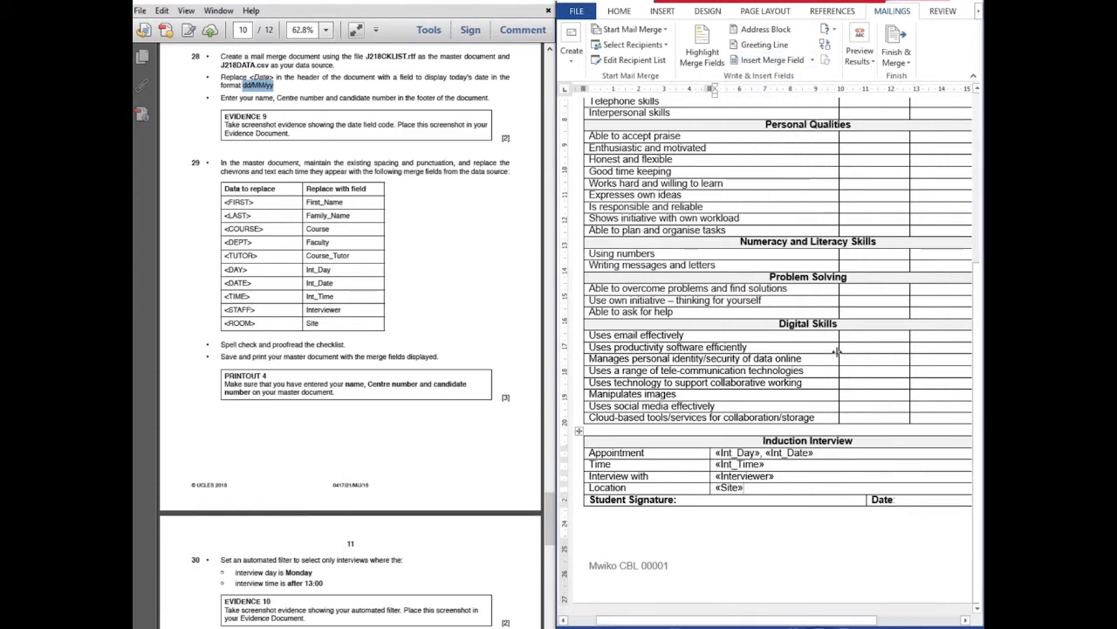
scroll(836, 351, "up", 5)
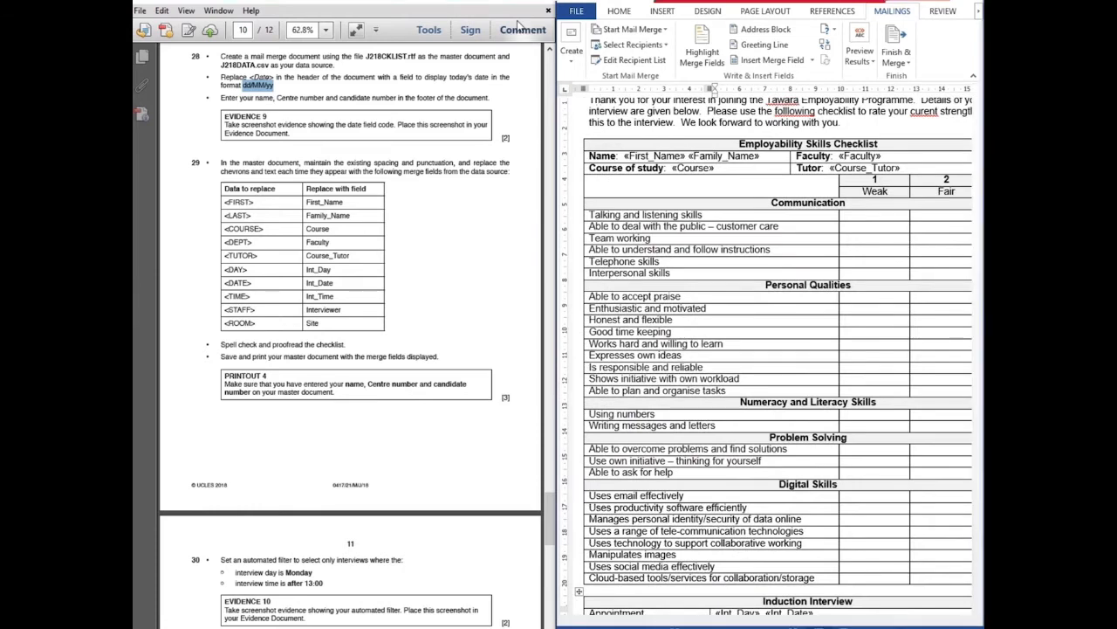
Maximize the PDF and Word, checking the checklist's fields against question 29's field table
left_click(524, 2)
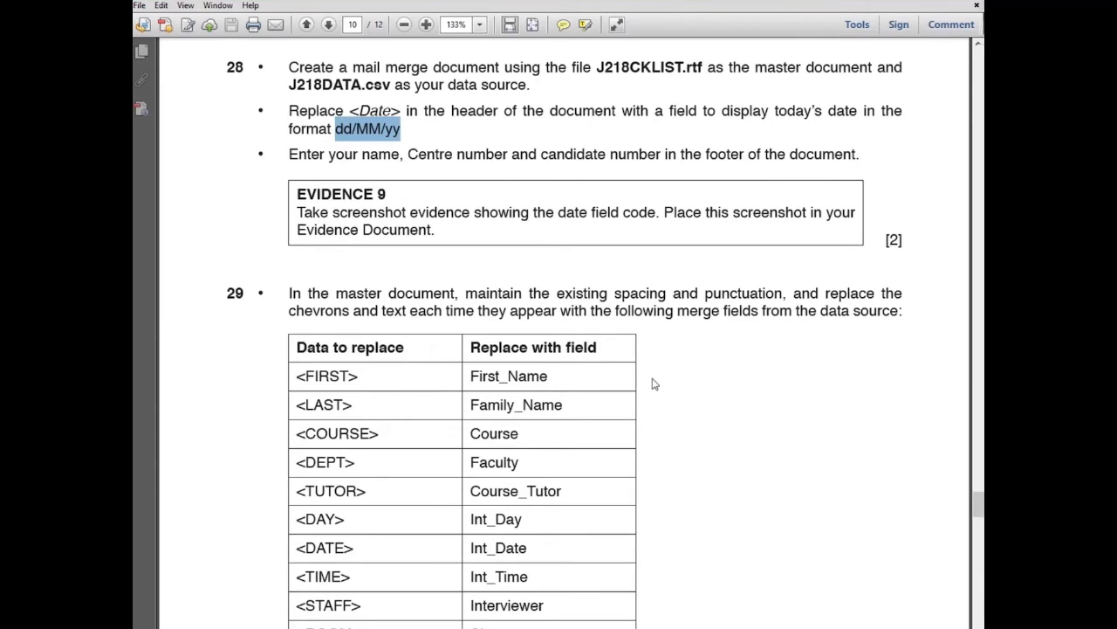
key("alt+Tab")
double_click(605, 8)
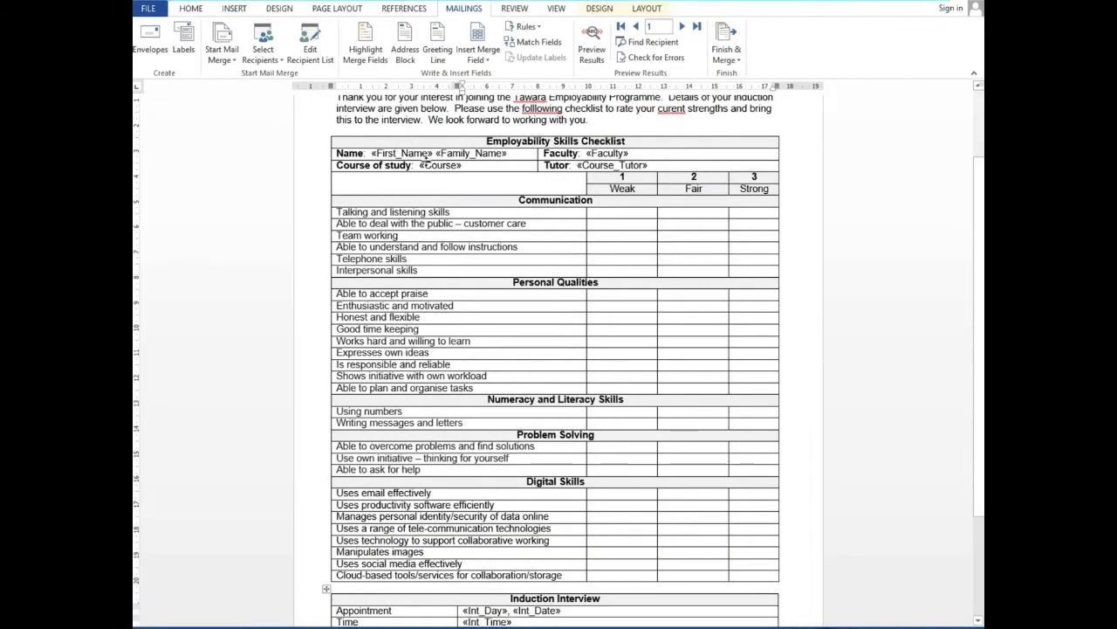
scroll(528, 198, "up", 3)
scroll(528, 198, "down", 6)
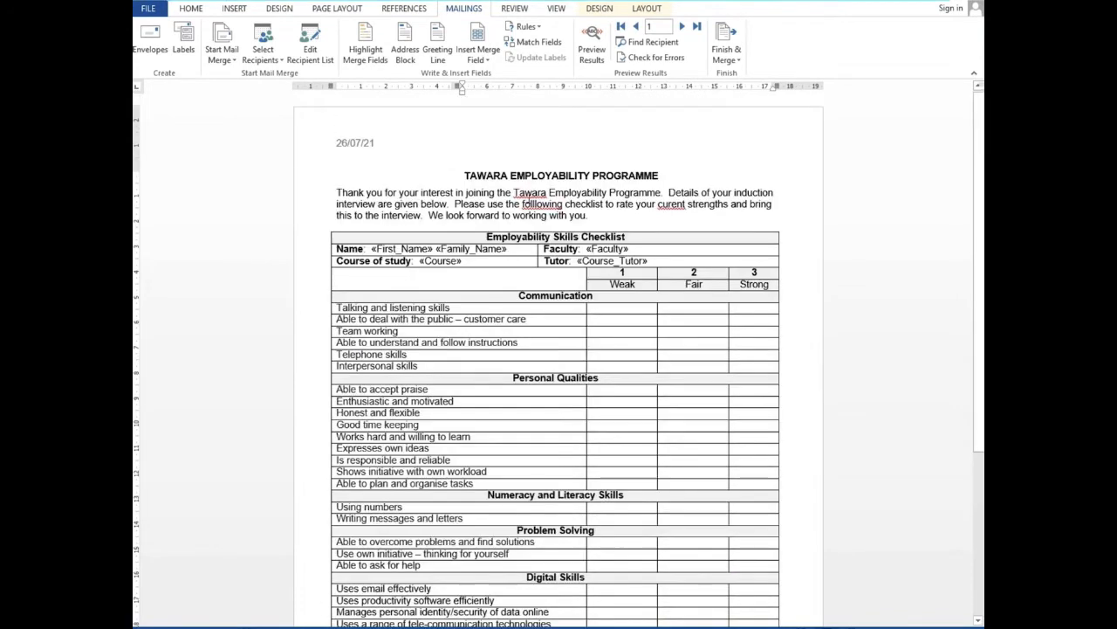
scroll(528, 198, "up", 2)
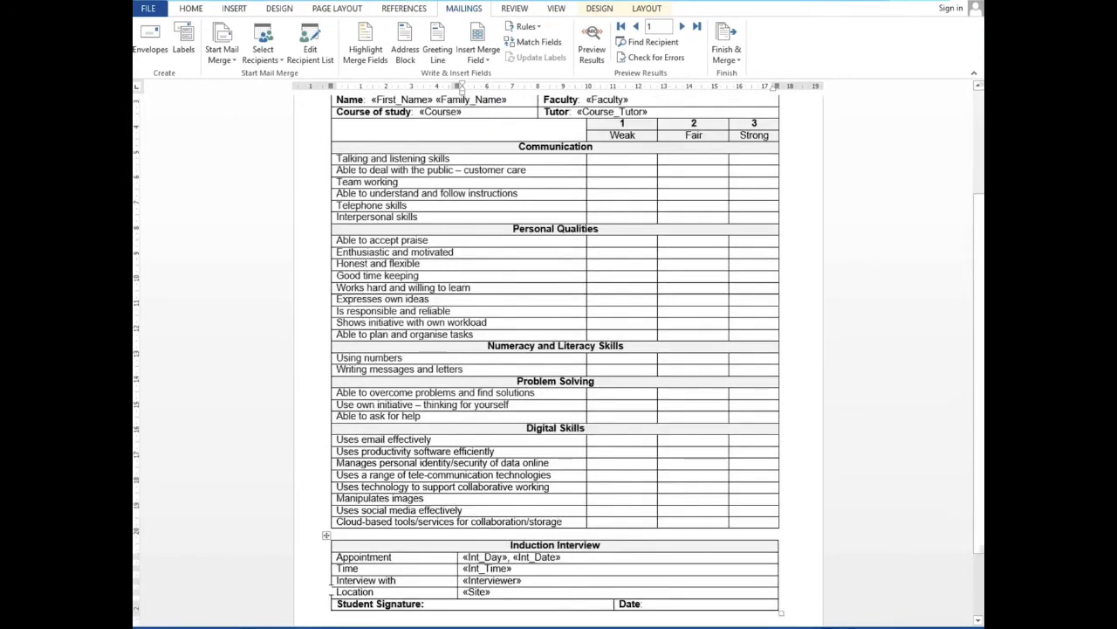
key("alt+Tab")
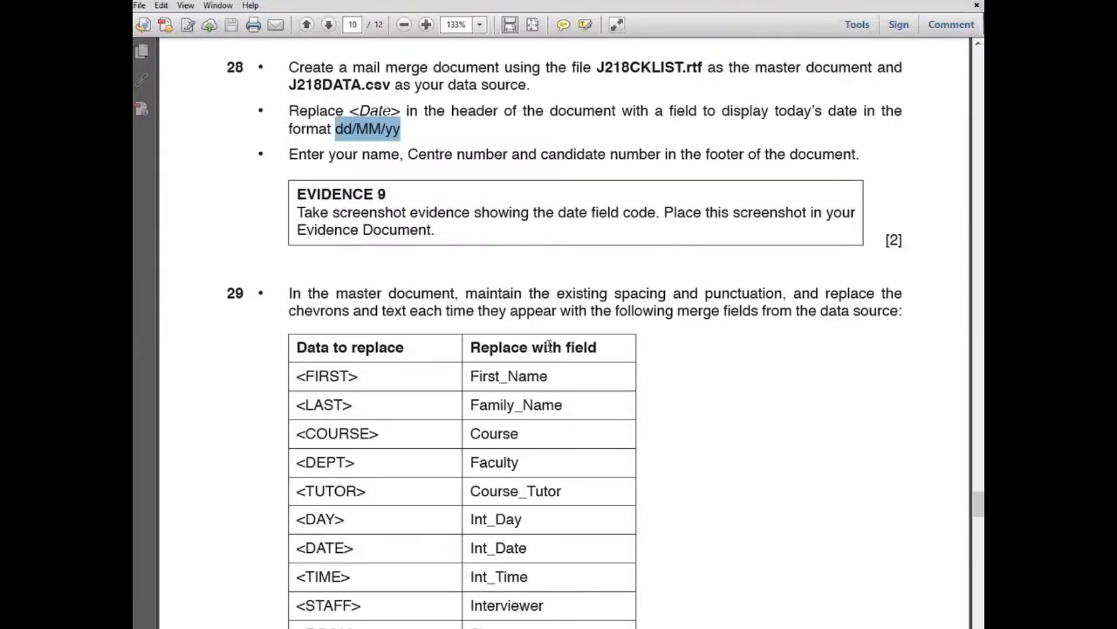
scroll(548, 347, "down", 5)
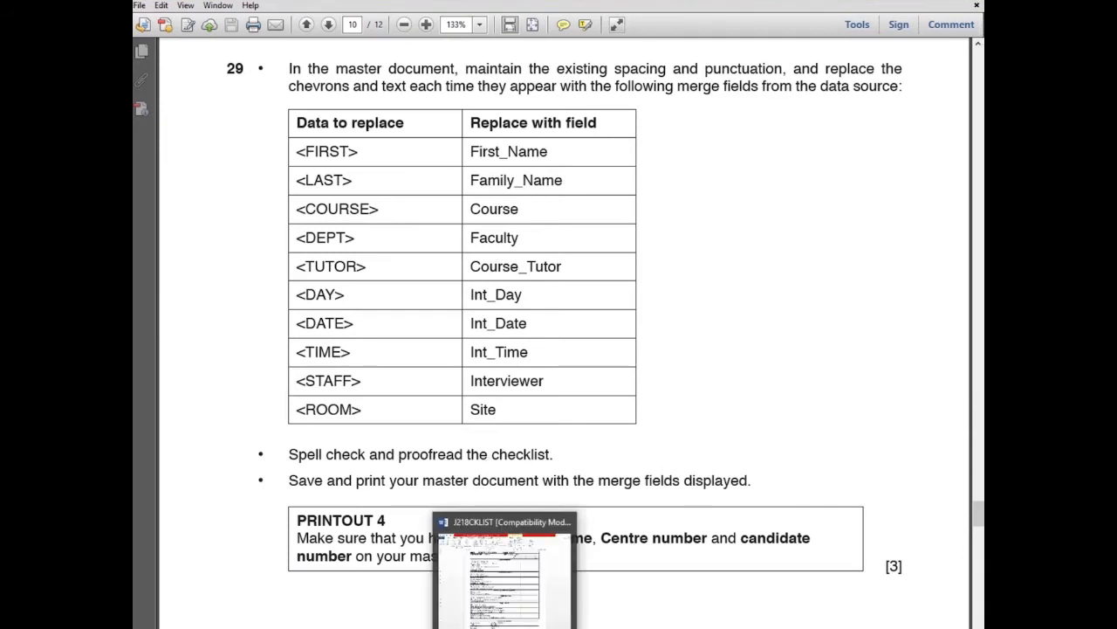
left_click(506, 567)
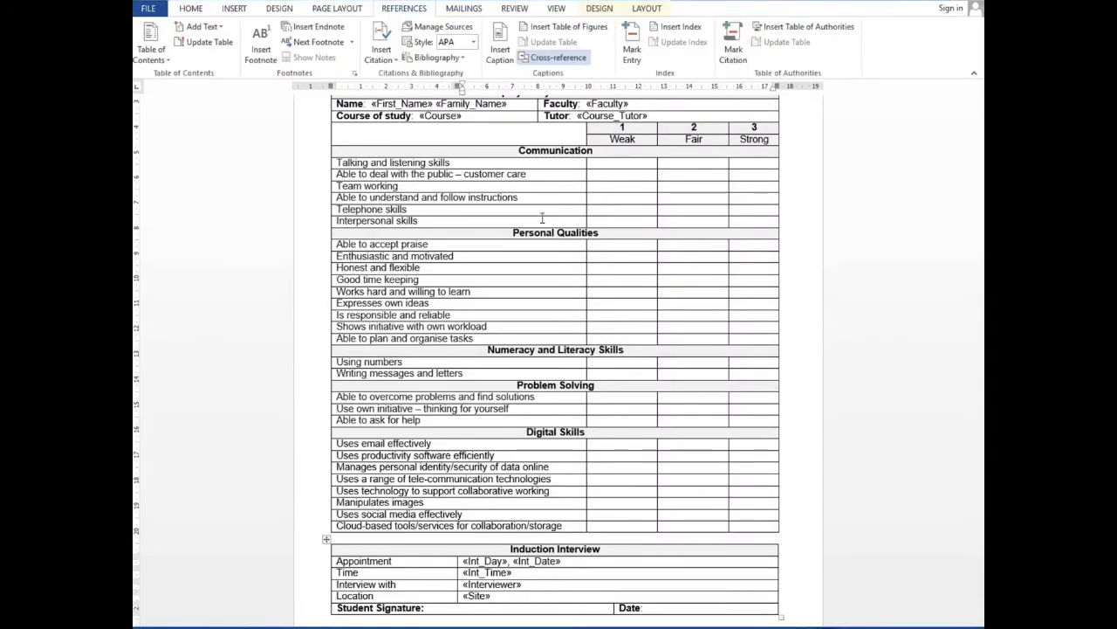
Correct 'folllowing' to 'following' and 'curent' to 'current', and ignore a flagged name
left_click(190, 8)
scroll(527, 177, "up", 3)
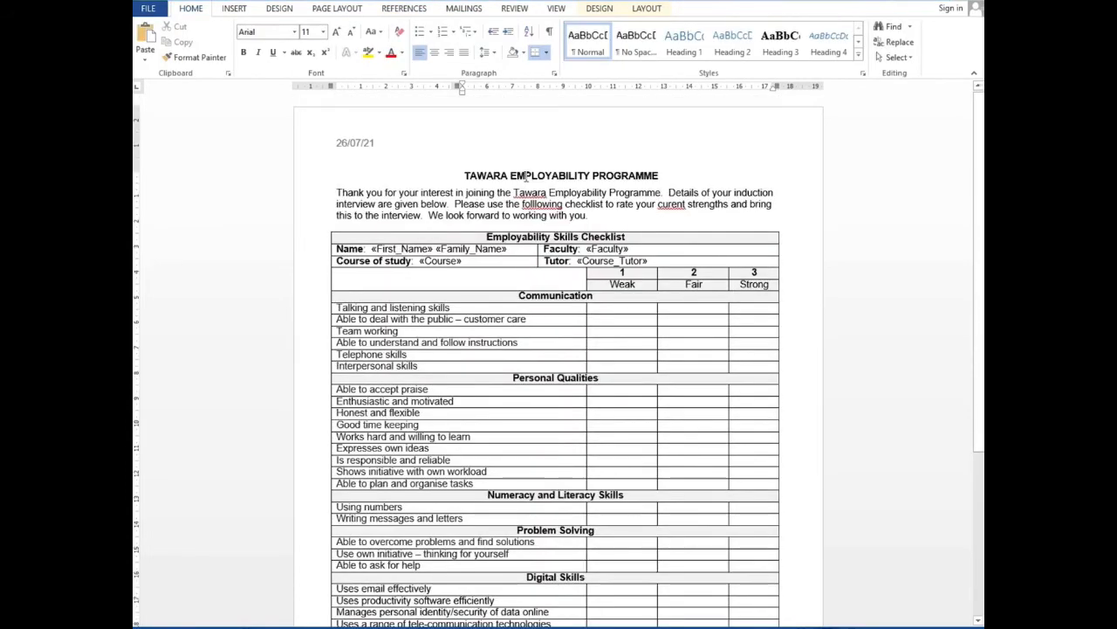
right_click(560, 207)
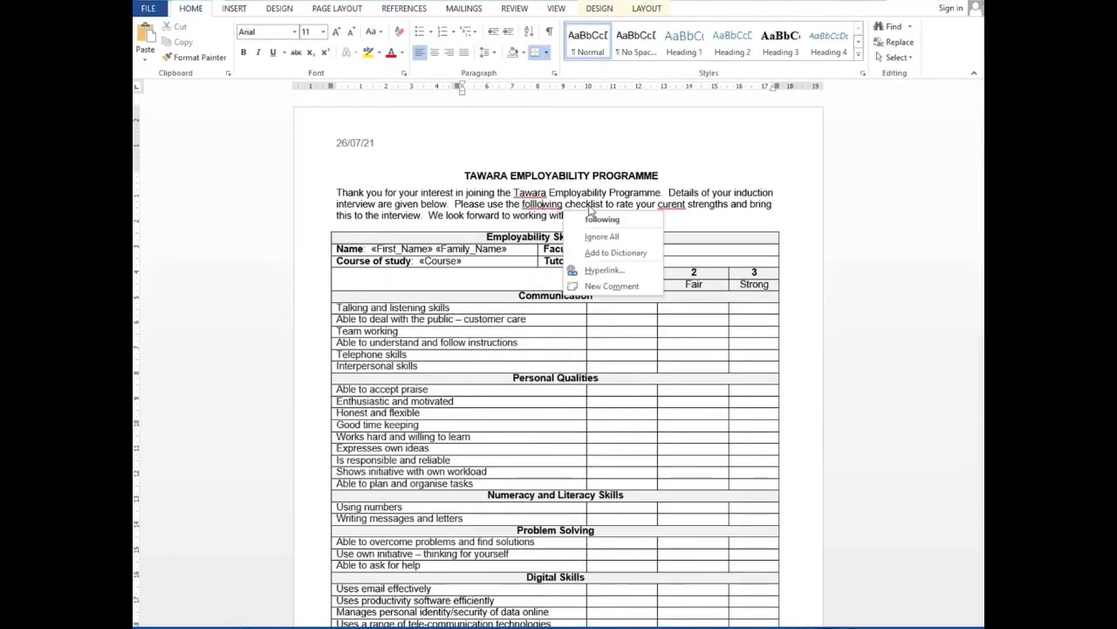
left_click(602, 218)
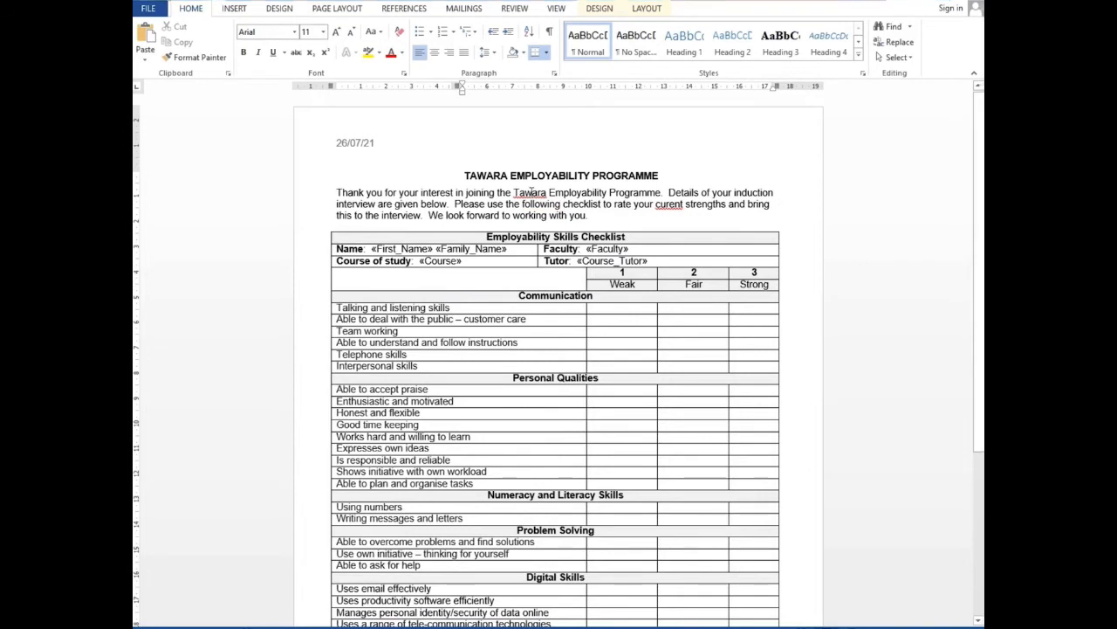
right_click(543, 194)
left_click(586, 289)
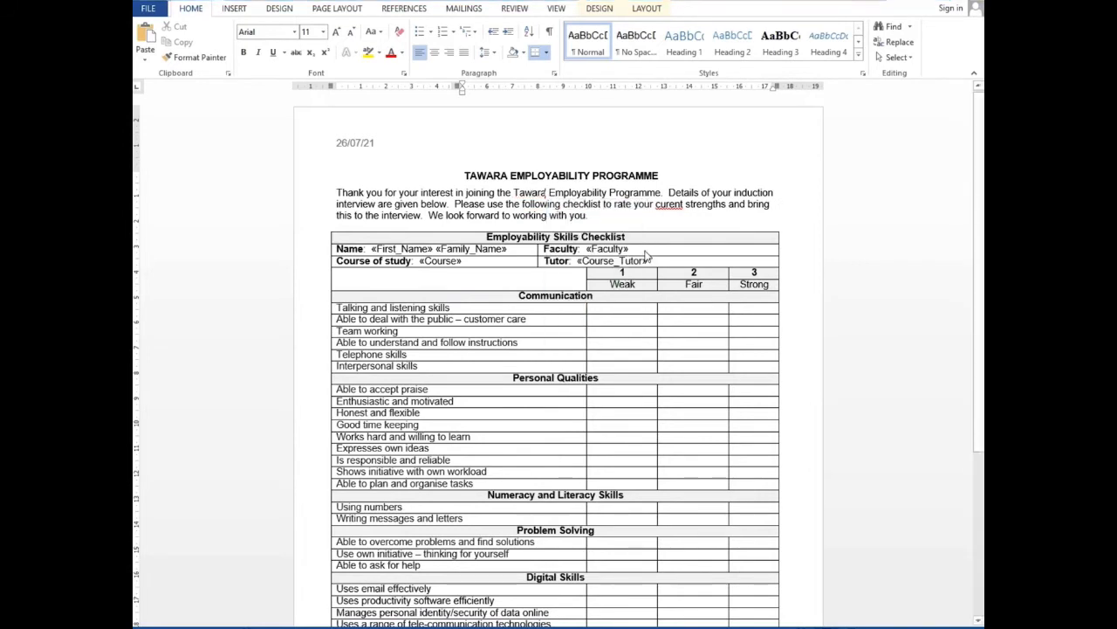
right_click(672, 203)
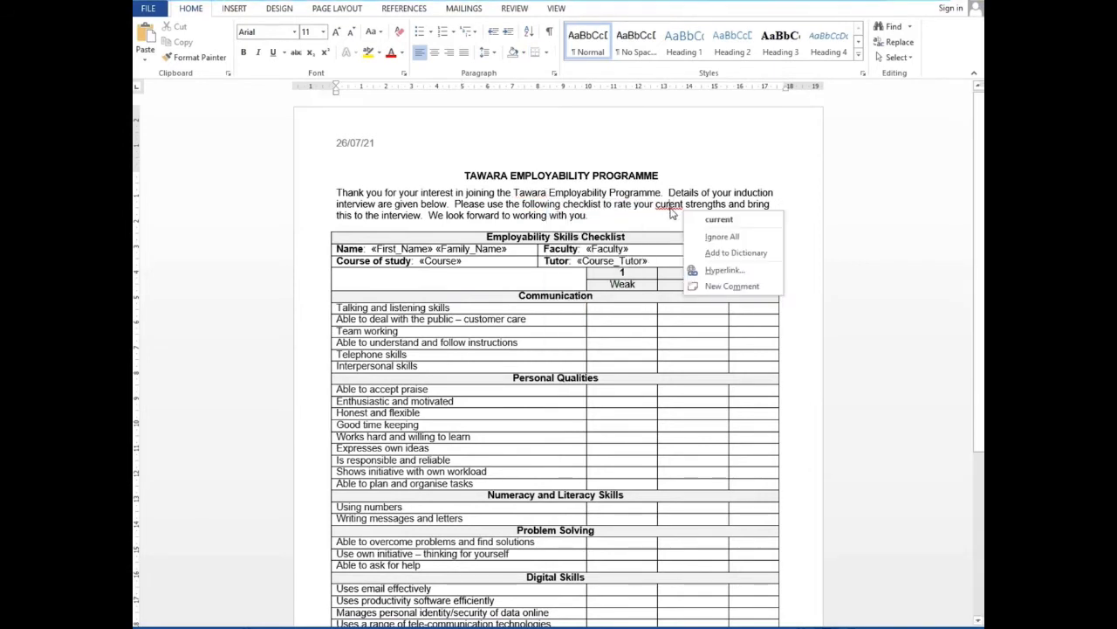
left_click(716, 218)
Scroll through the finished checklist, then switch to the exam paper's instructions
scroll(463, 227, "down", 5)
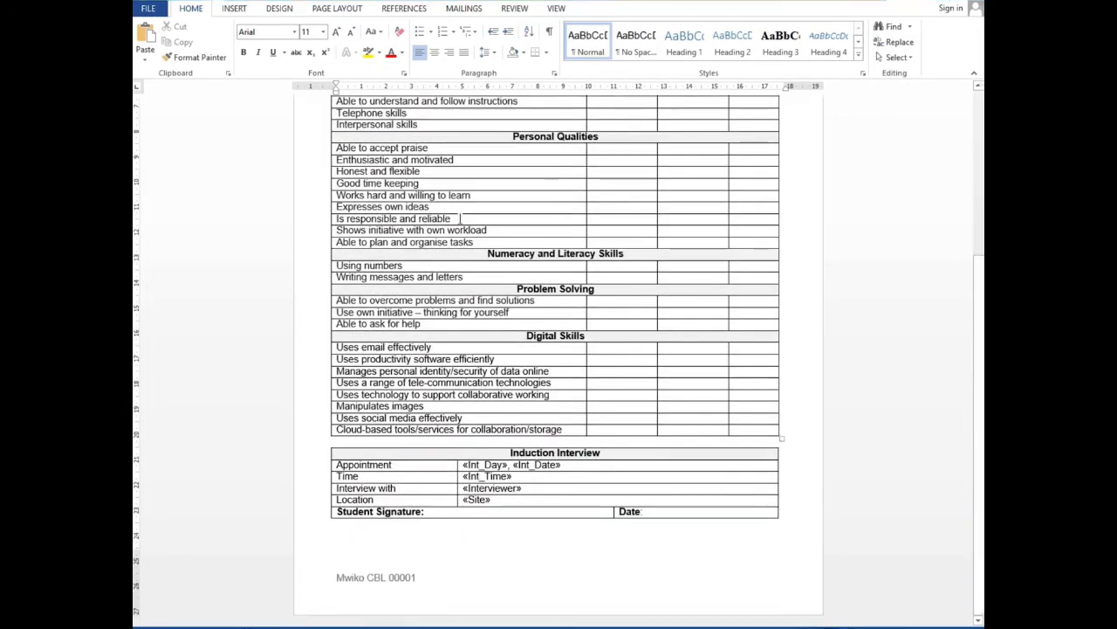
scroll(455, 312, "up", 3)
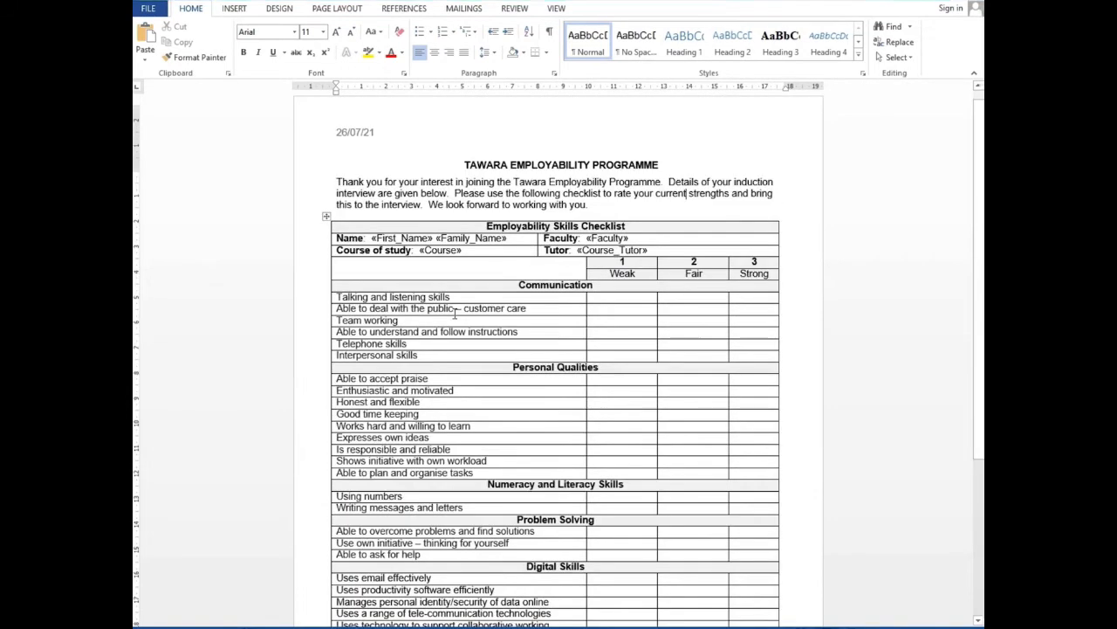
scroll(454, 311, "down", 4)
scroll(455, 311, "up", 4)
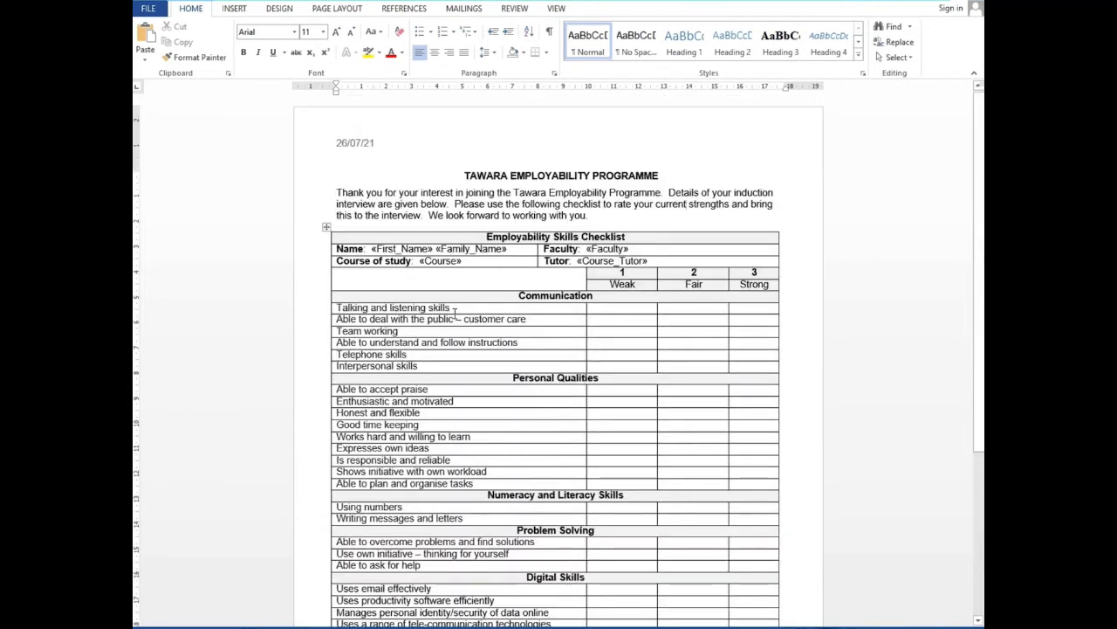
key("alt+Tab")
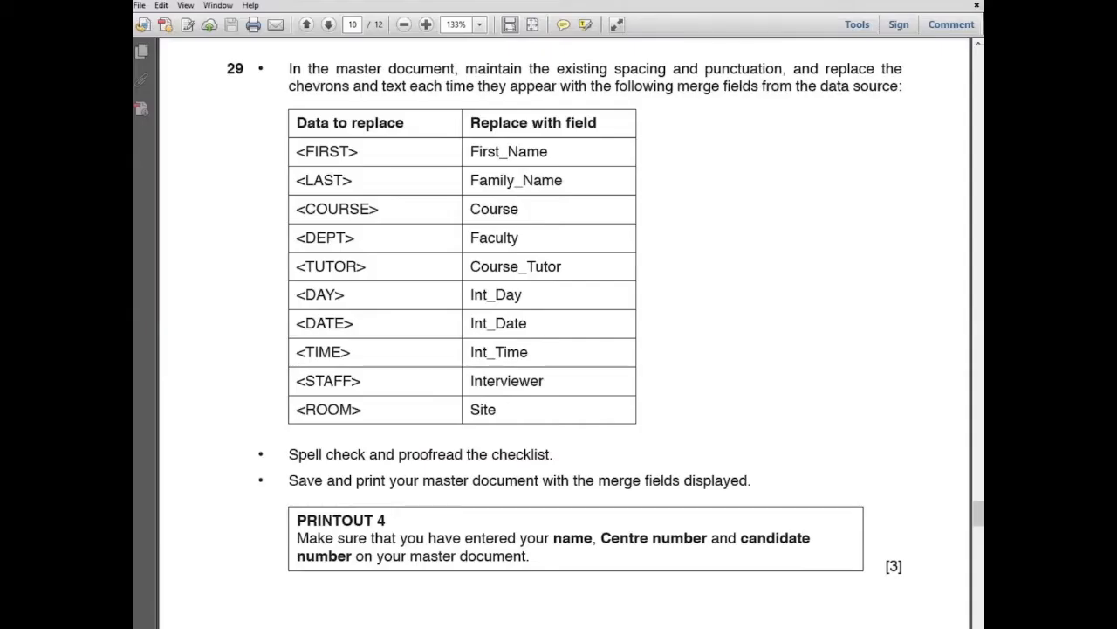
Read the rest of question 29 in the PDF, then return to Word's mail merge tools
scroll(505, 374, "down", 5)
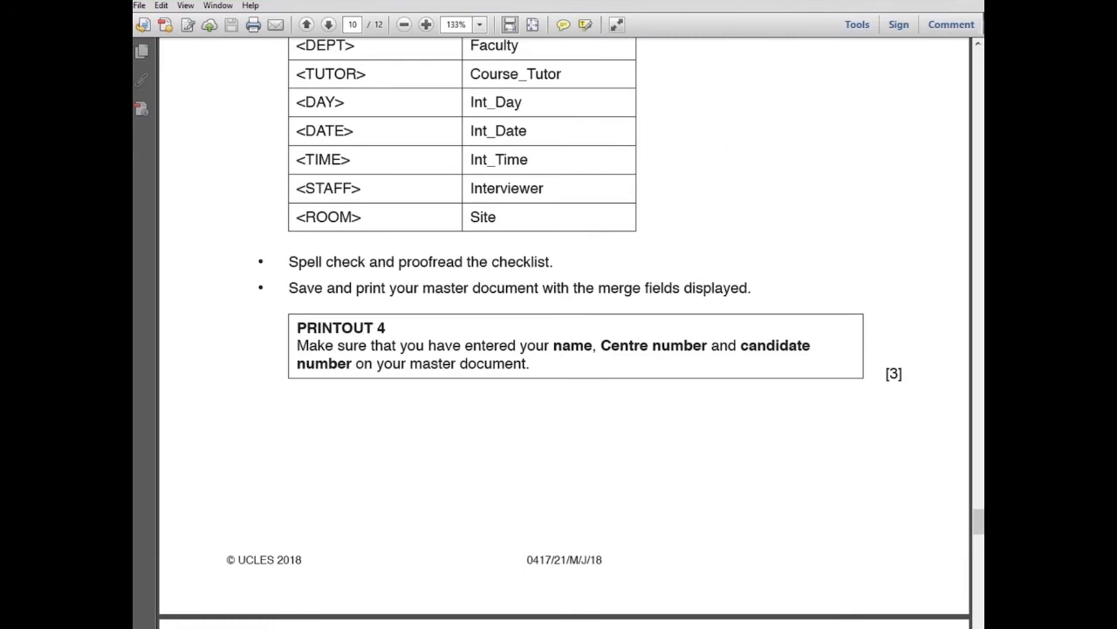
key("alt+Tab")
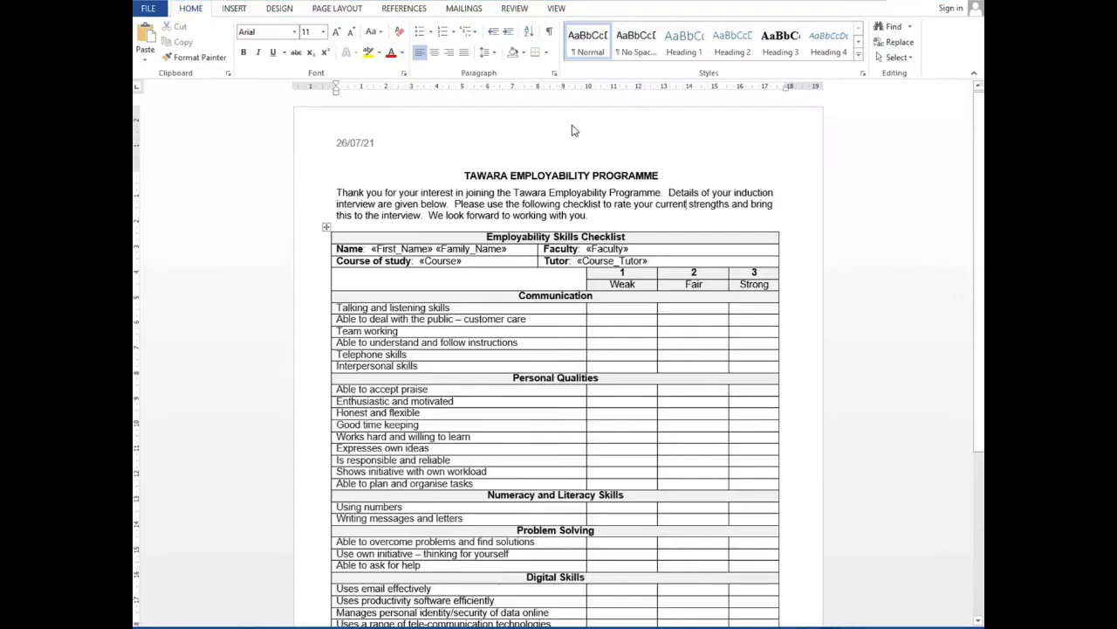
left_click(463, 9)
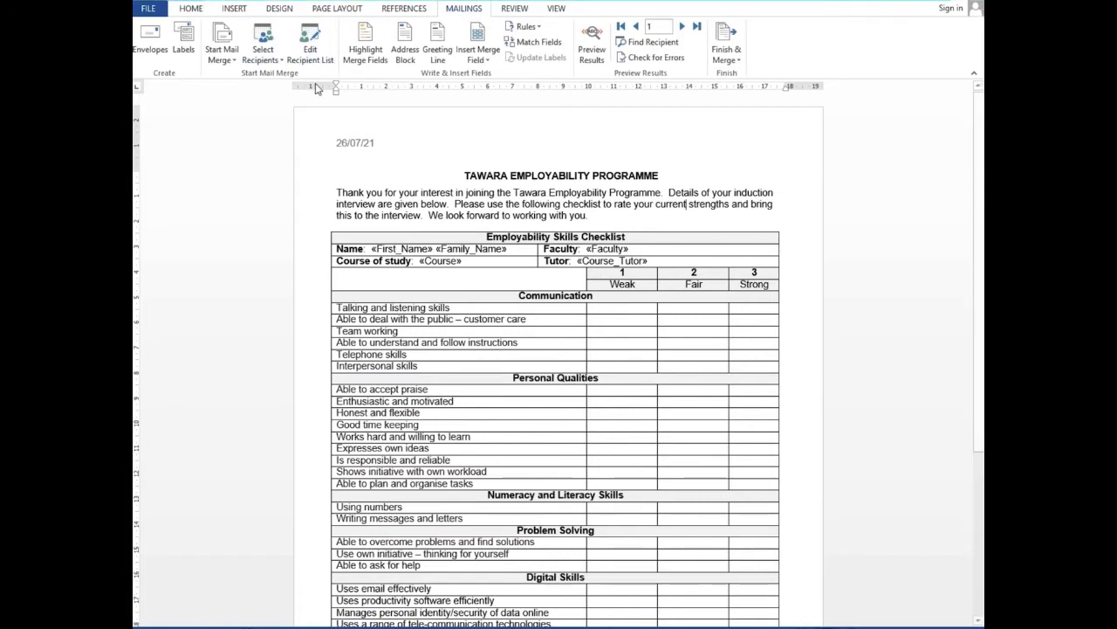
Launch the Step-by-Step Mail Merge Wizard and advance it to step 6
left_click(222, 54)
left_click(275, 173)
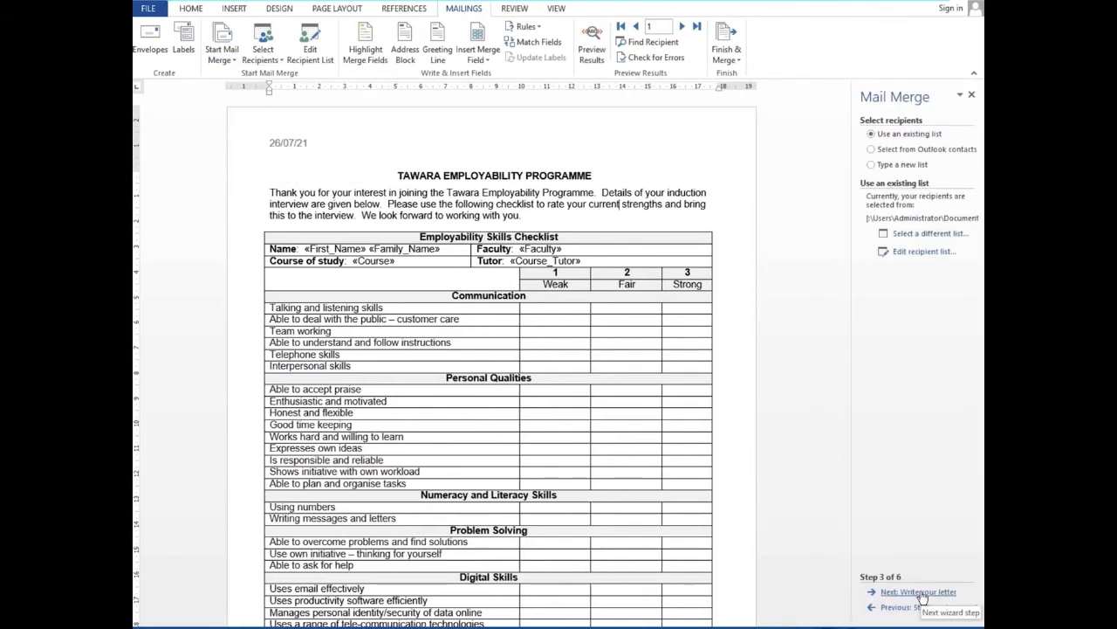
left_click(923, 592)
left_click(923, 592)
left_click(923, 592)
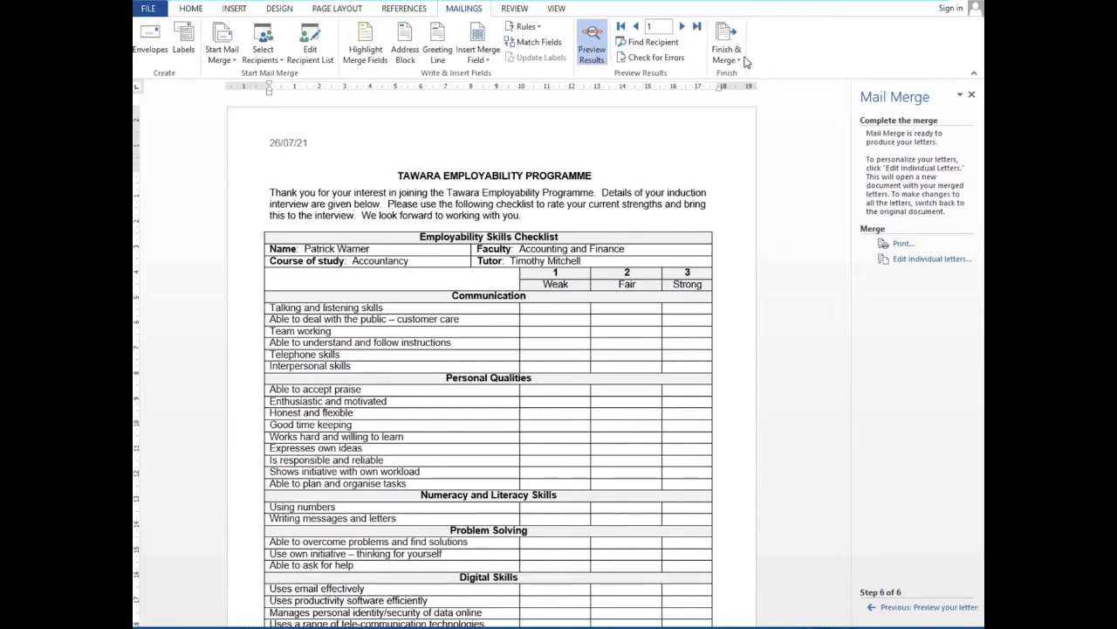
Preview records through 11, find the next one blank, and go back to record 11
left_click(682, 27)
left_click(681, 27)
left_click(682, 27)
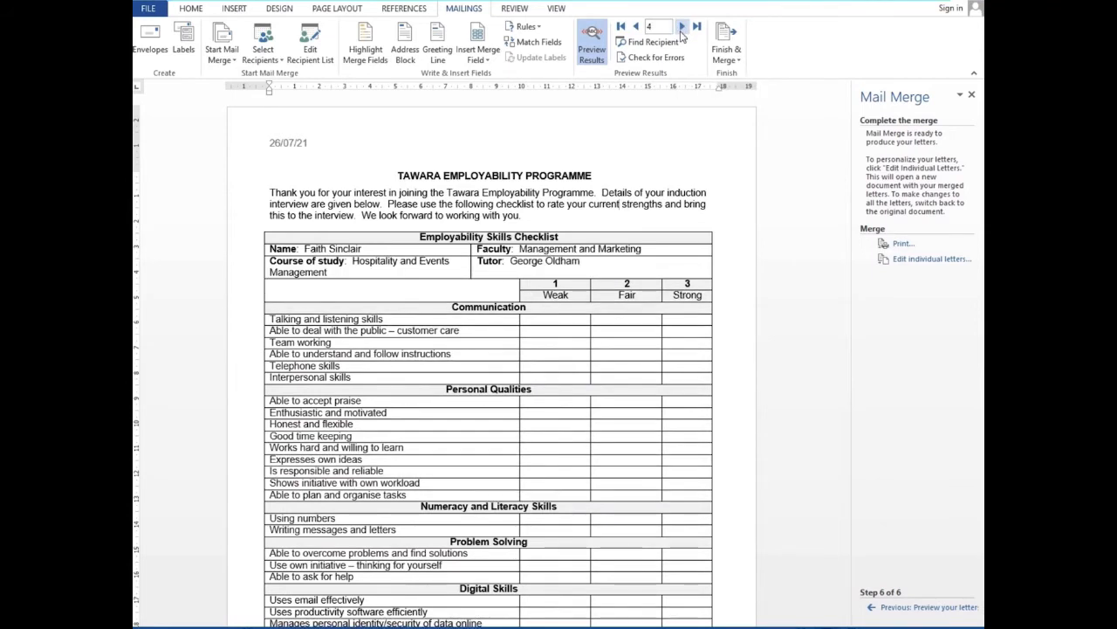
left_click(682, 27)
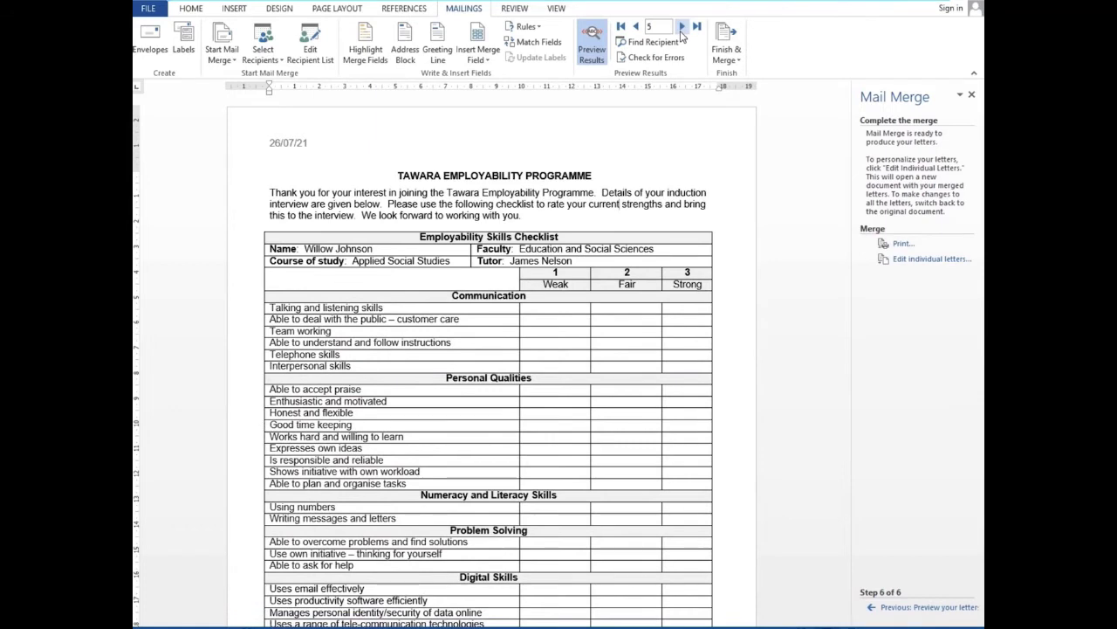
left_click(682, 30)
left_click(682, 30)
left_click(682, 31)
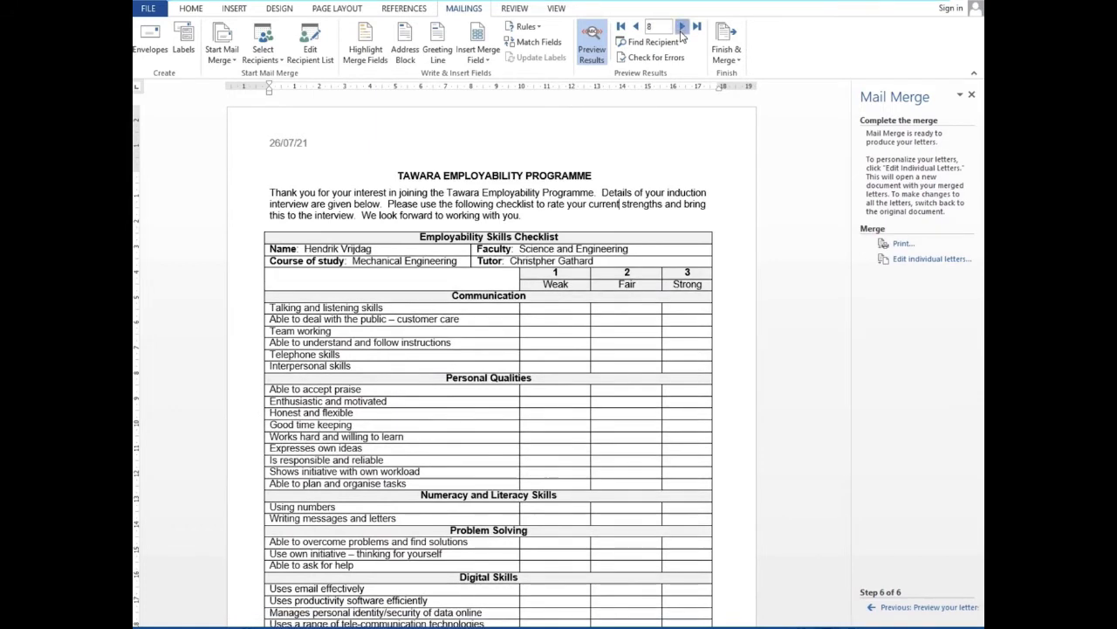
left_click(682, 29)
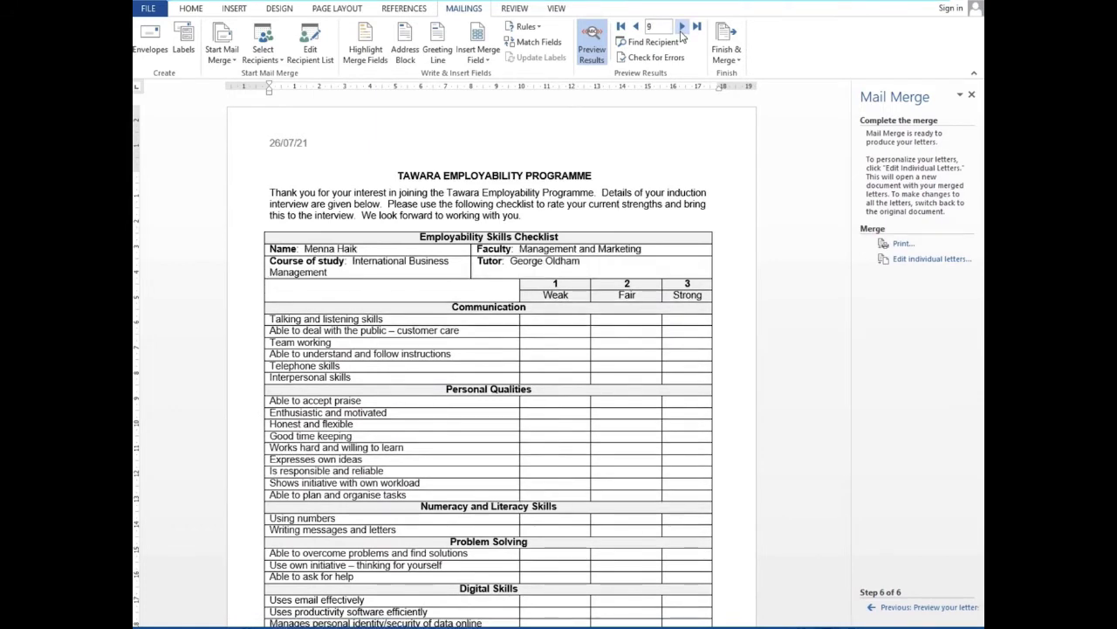
left_click(682, 29)
left_click(681, 29)
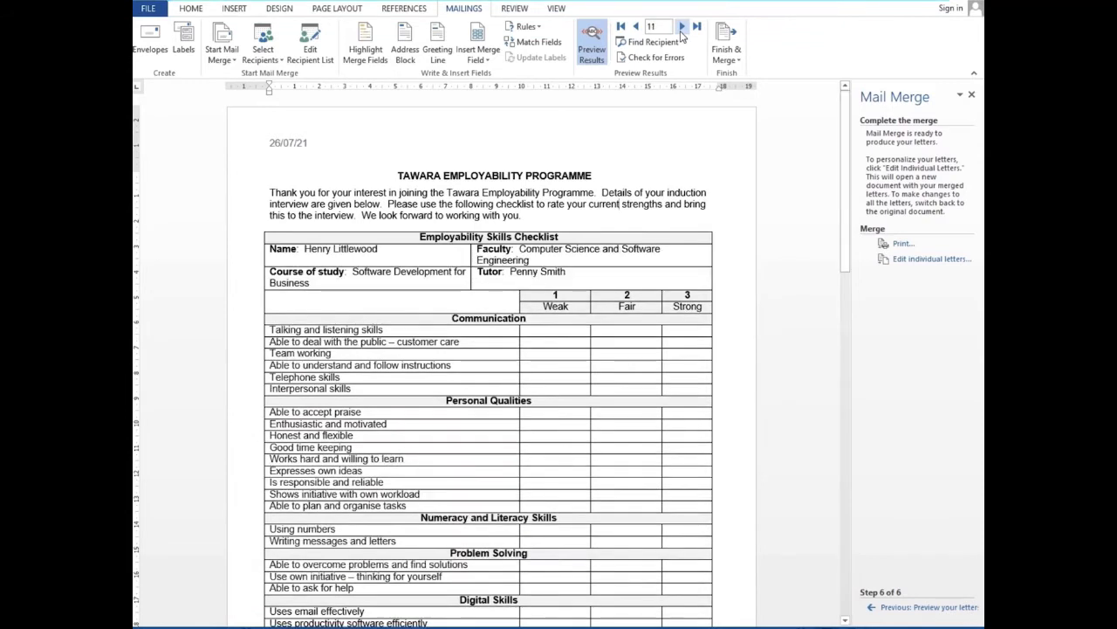
left_click(682, 29)
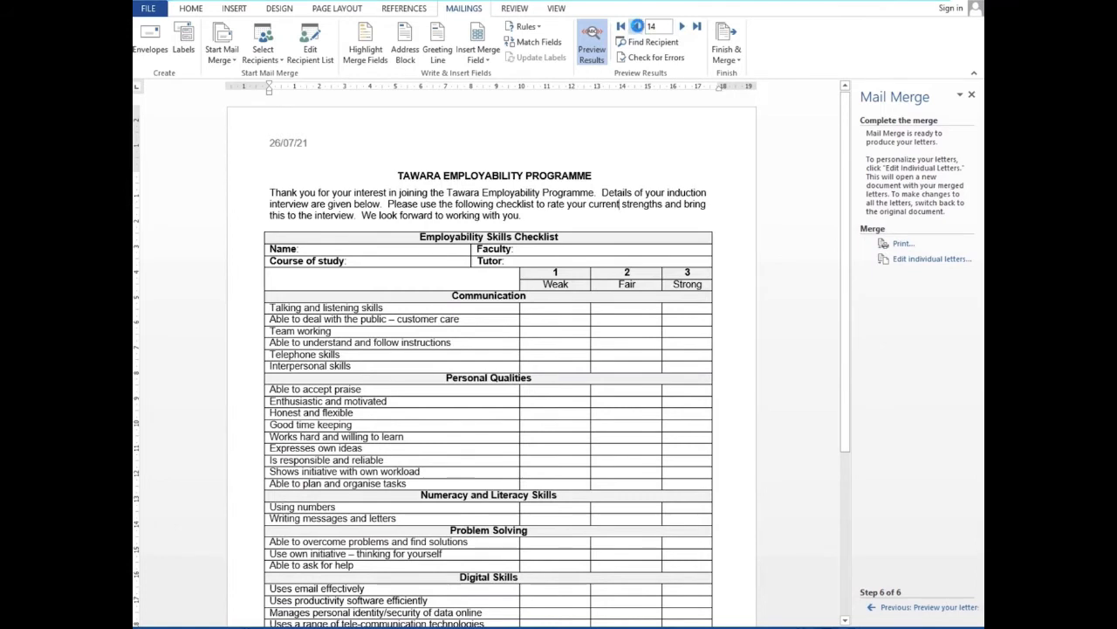
left_click(638, 27)
left_click(638, 27)
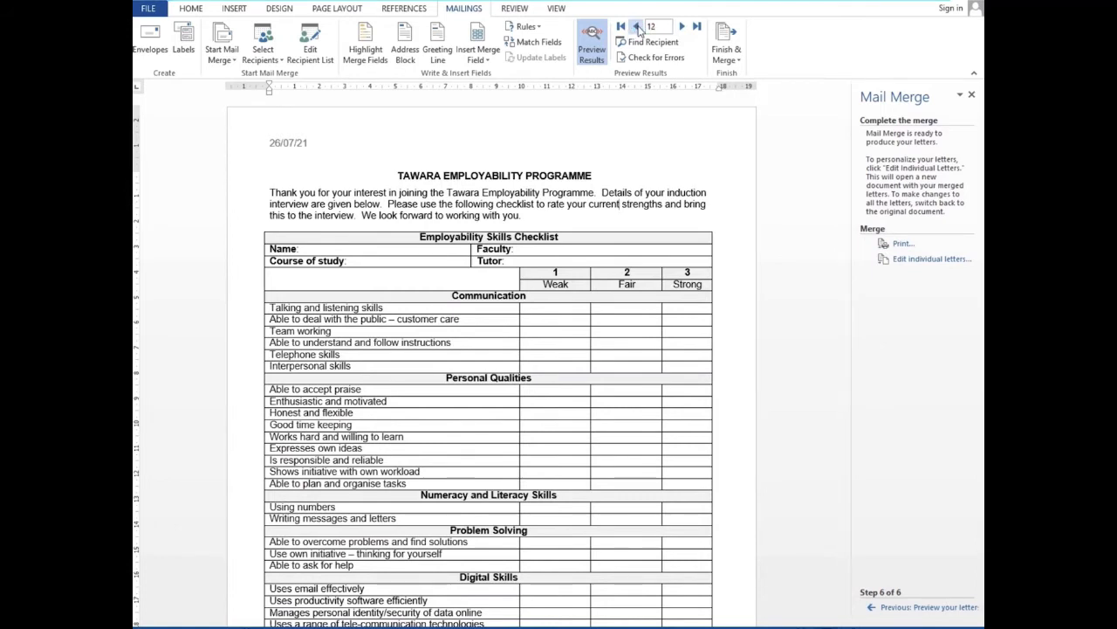
left_click(638, 27)
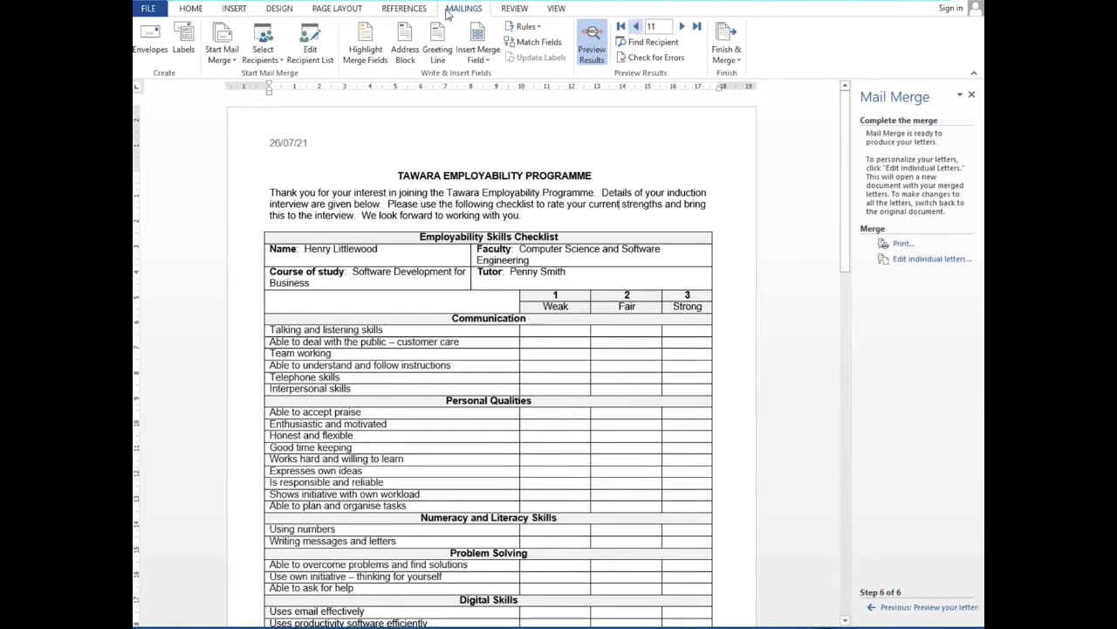
Untick the five blank rows in the recipient list, leaving 11 recipients to merge
left_click(318, 56)
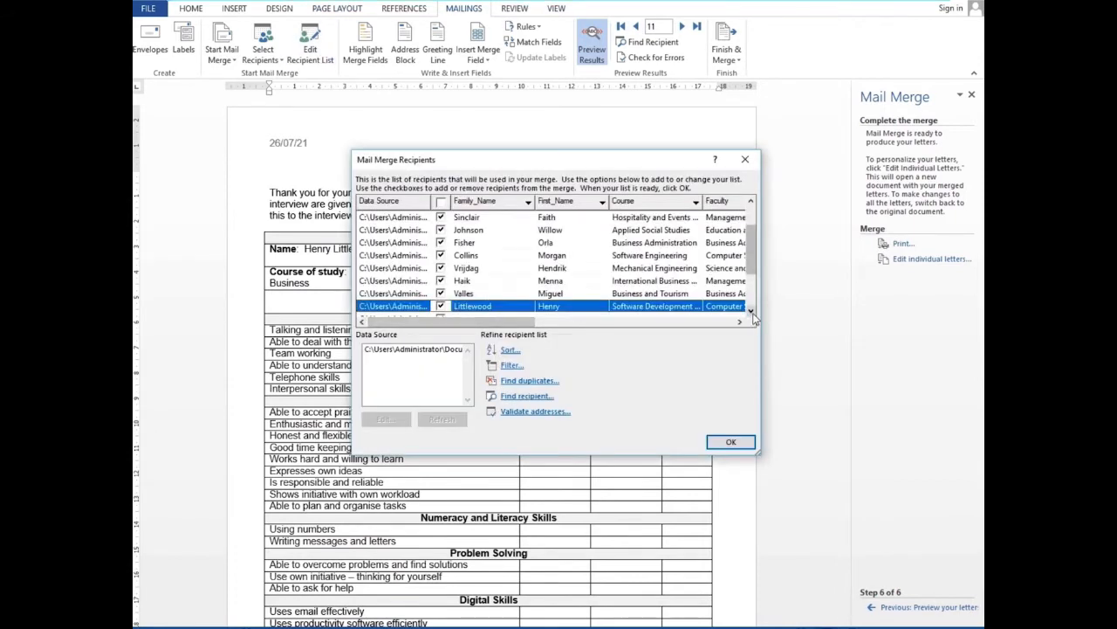
left_click(752, 313)
left_click(441, 253)
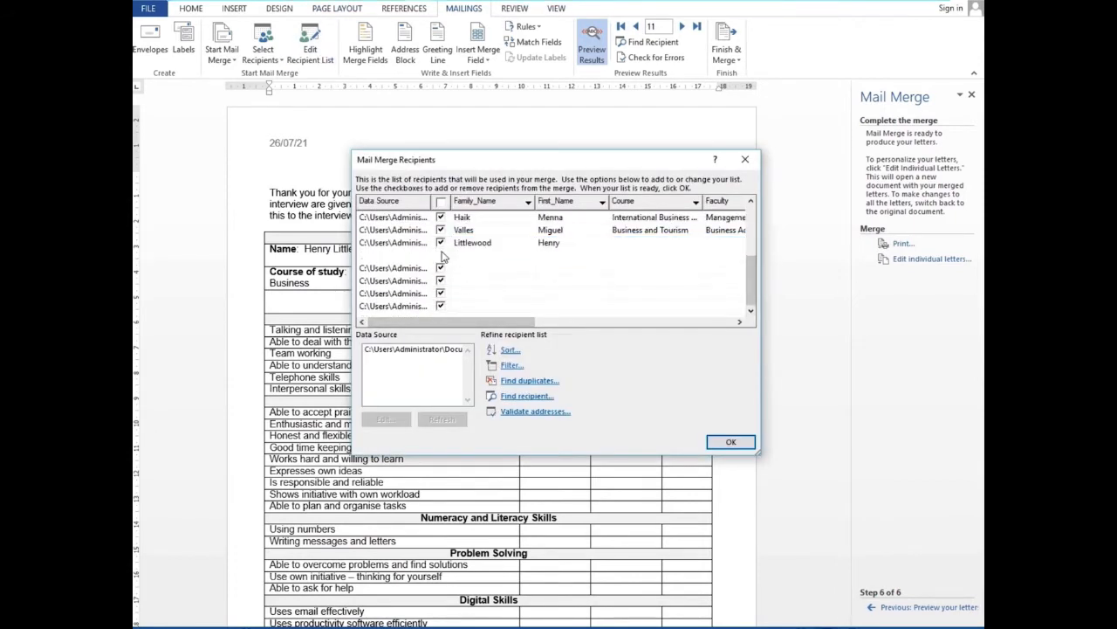
left_click(441, 268)
left_click(441, 280)
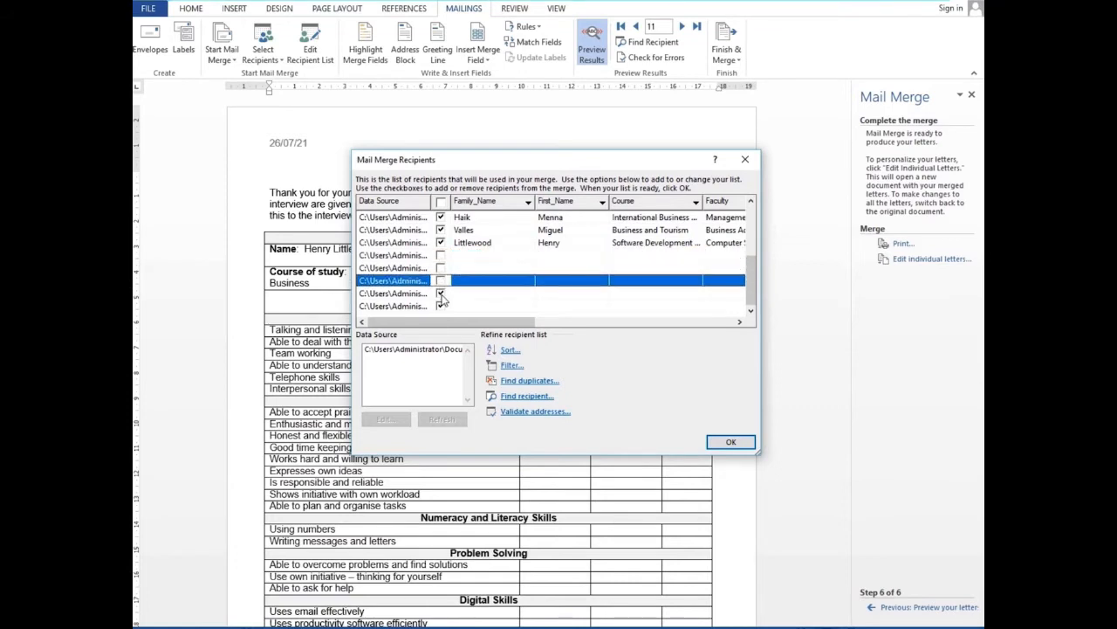
left_click(442, 295)
left_click(440, 305)
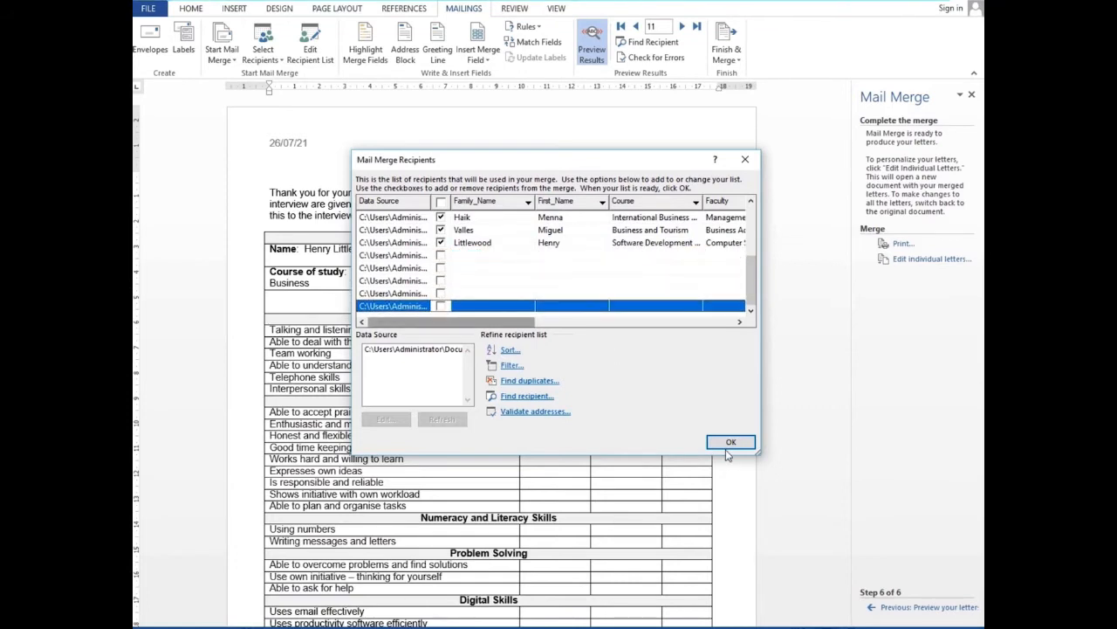
left_click(730, 443)
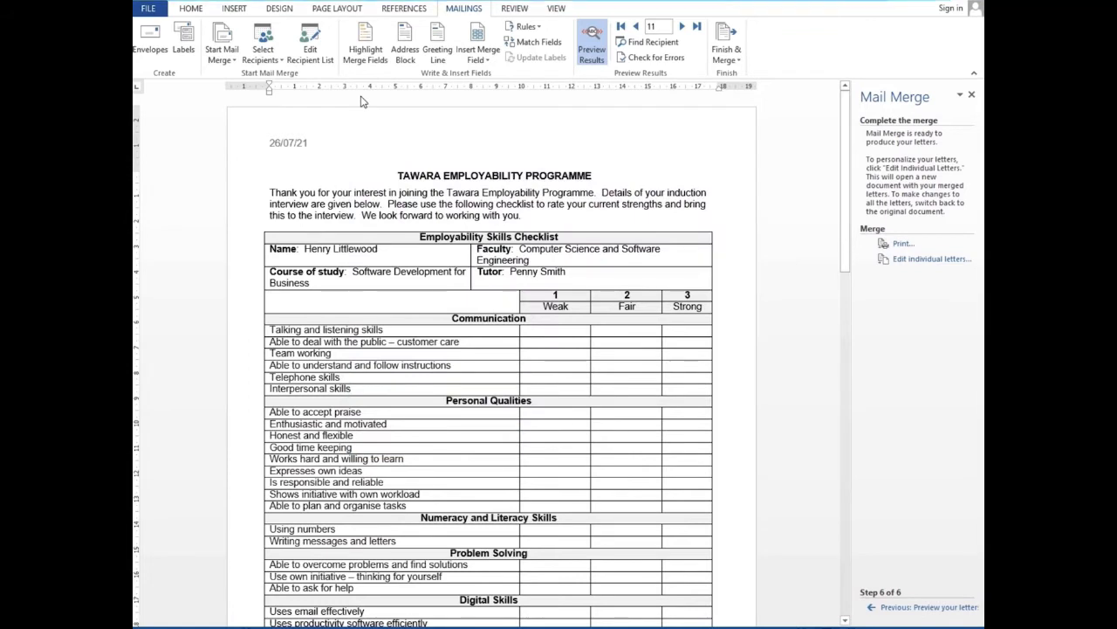
left_click(735, 62)
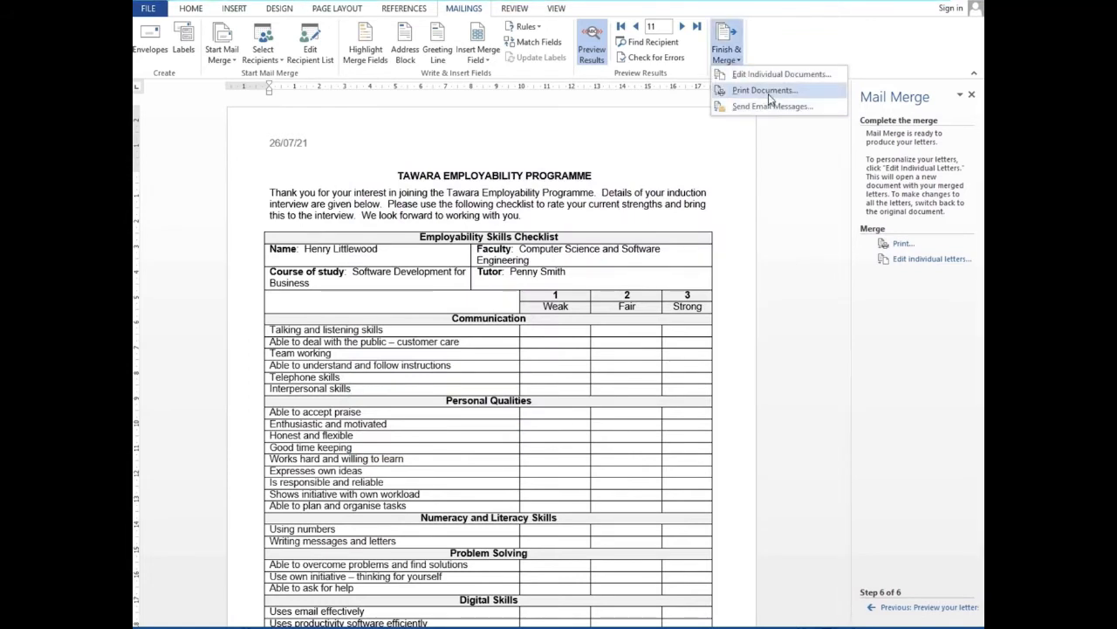
Print all merged checklists with Microsoft Print to PDF, saved in Documents as 'interwiews'
left_click(765, 90)
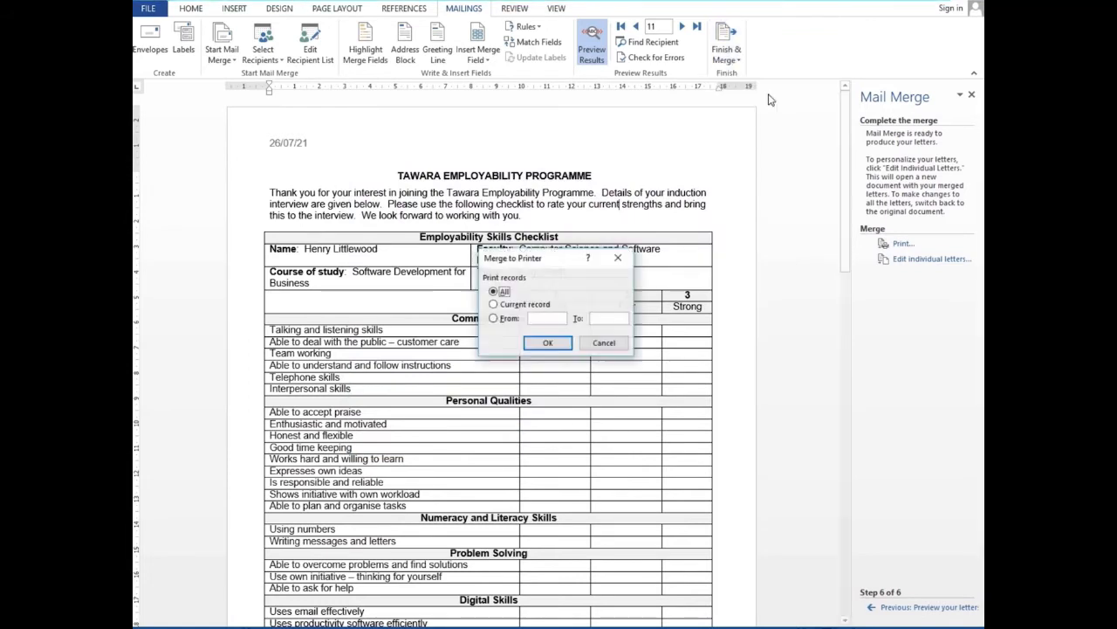
left_click(559, 346)
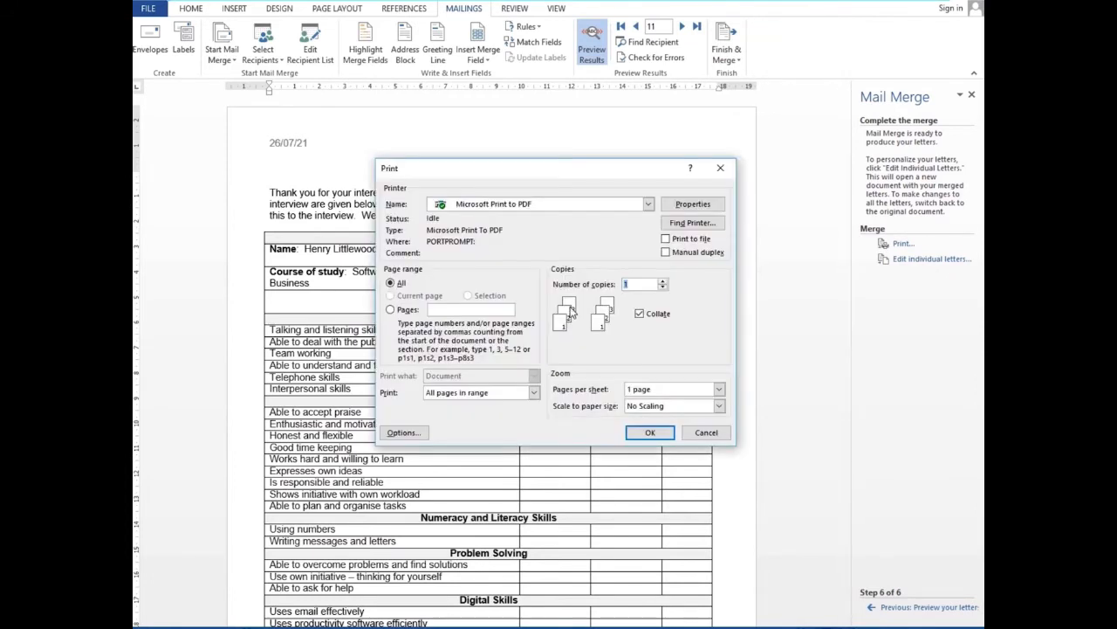
left_click(655, 433)
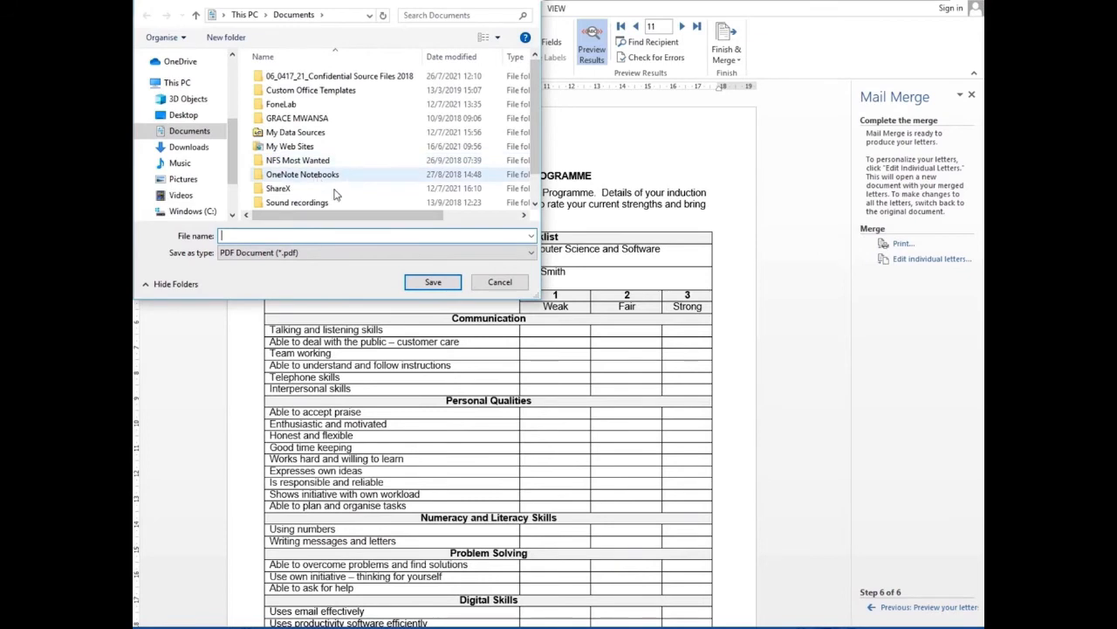
left_click(193, 135)
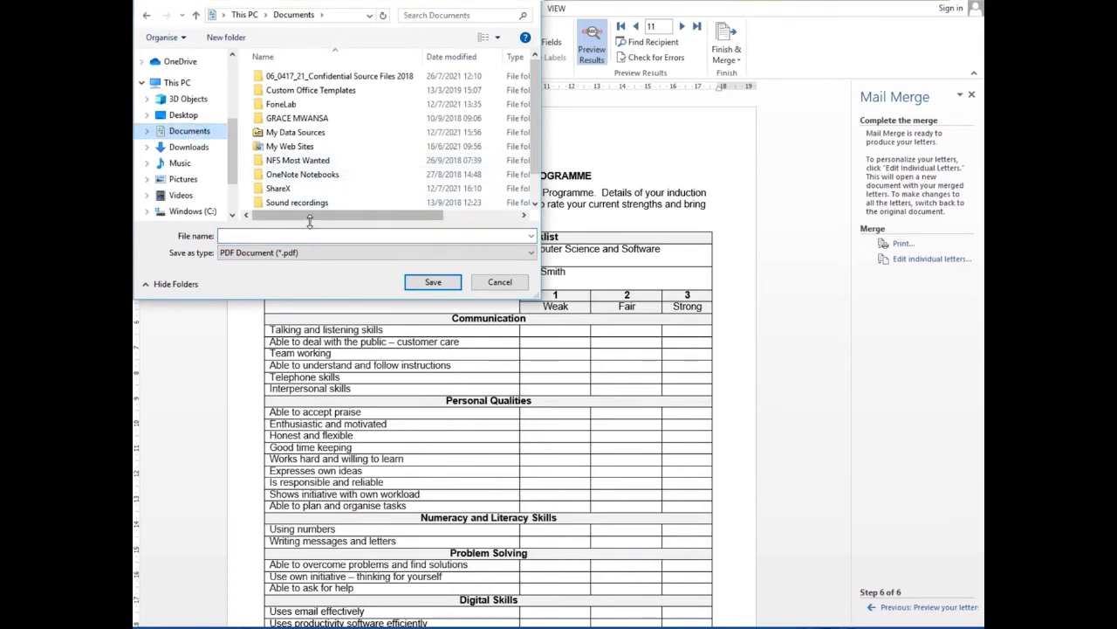
left_click(318, 240)
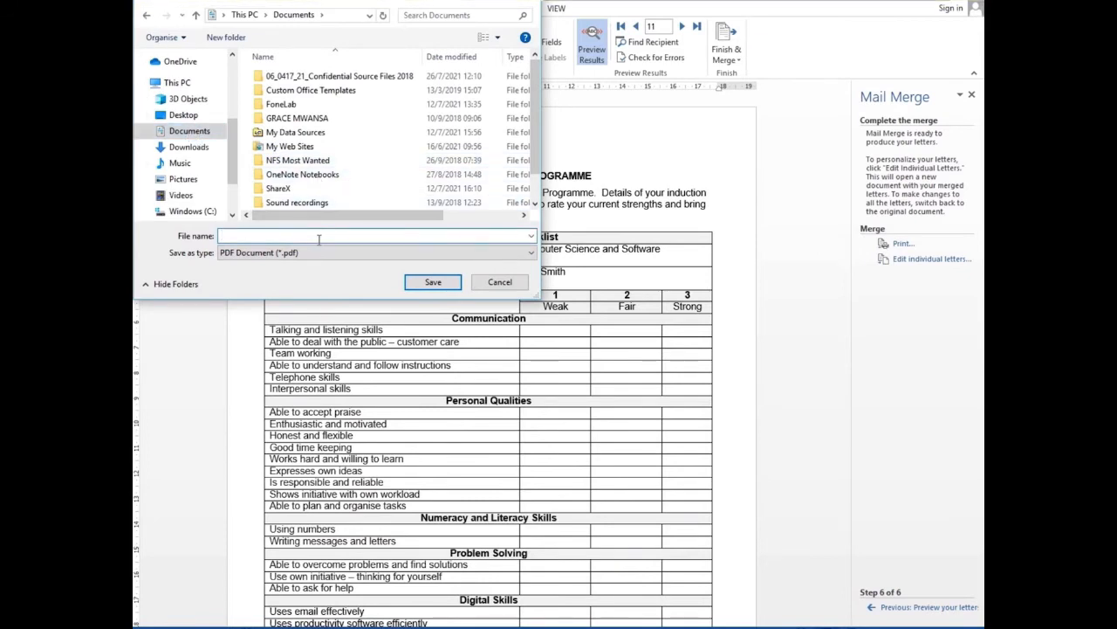
type("interwiews")
left_click(433, 282)
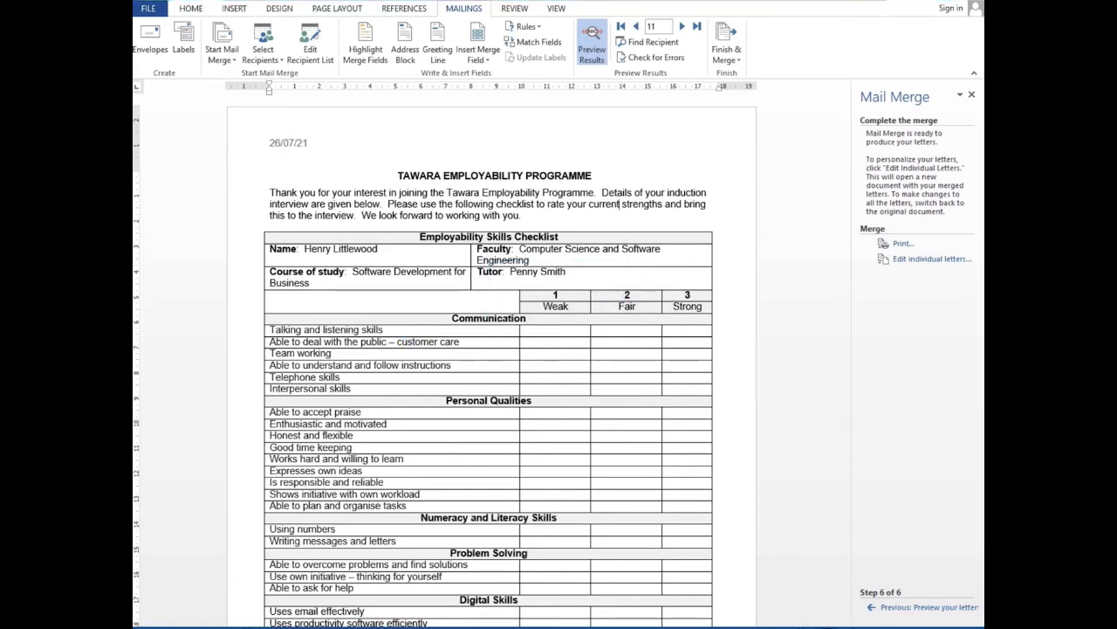
key("alt+Tab")
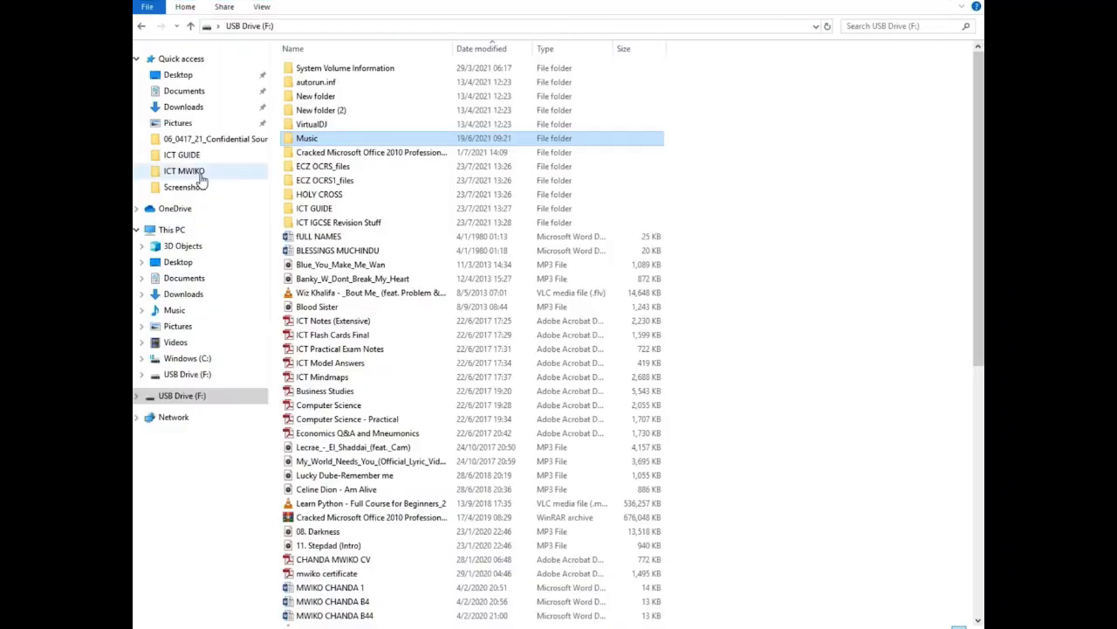
Open the interviews PDF from the Documents folder
left_click(193, 94)
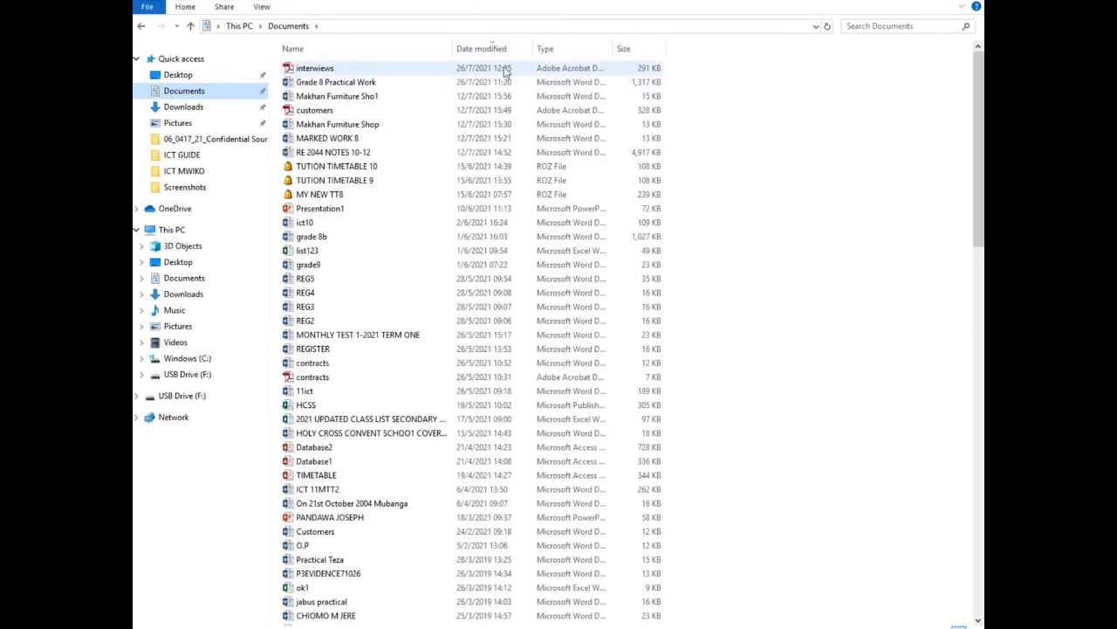
double_click(326, 69)
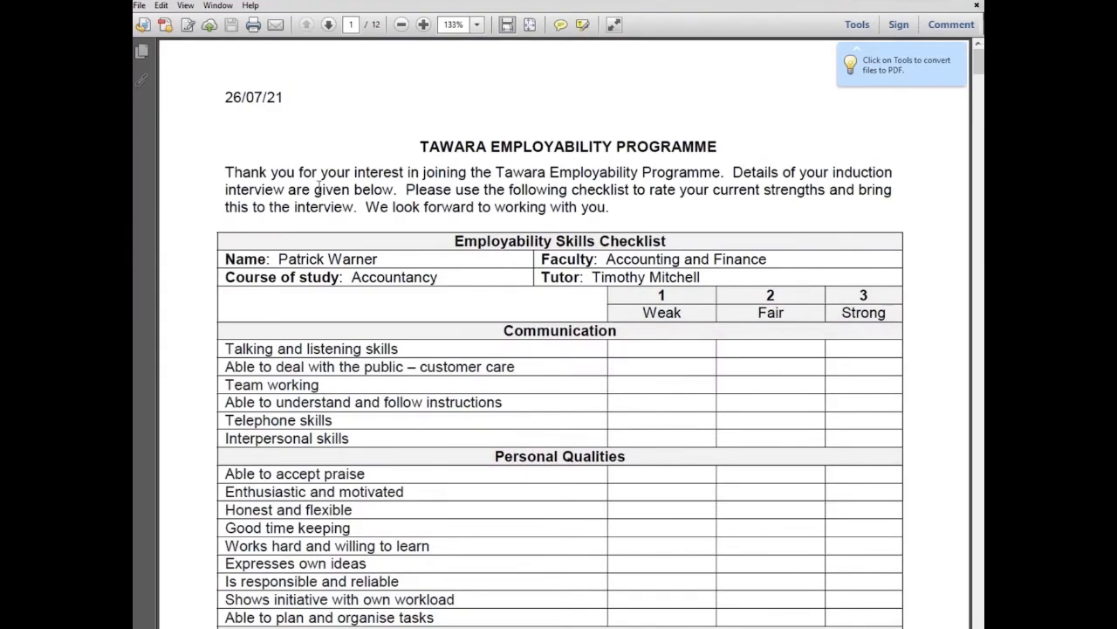
Scroll through the 12-page interviews PDF to check each merged checklist
scroll(322, 185, "down", 5)
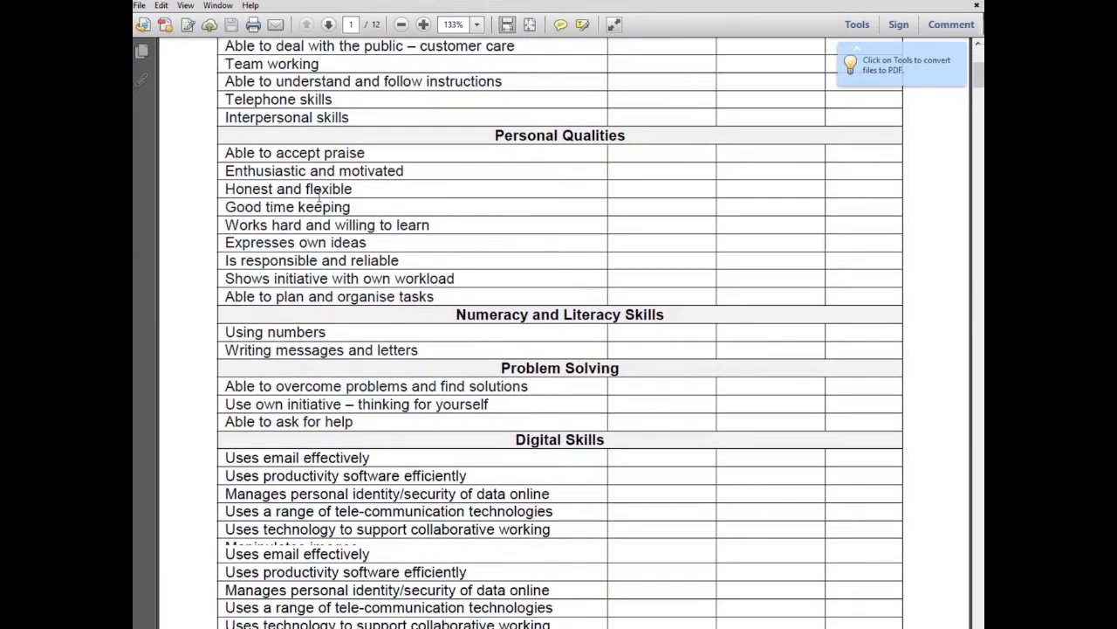
scroll(319, 197, "down", 6)
scroll(307, 219, "down", 7)
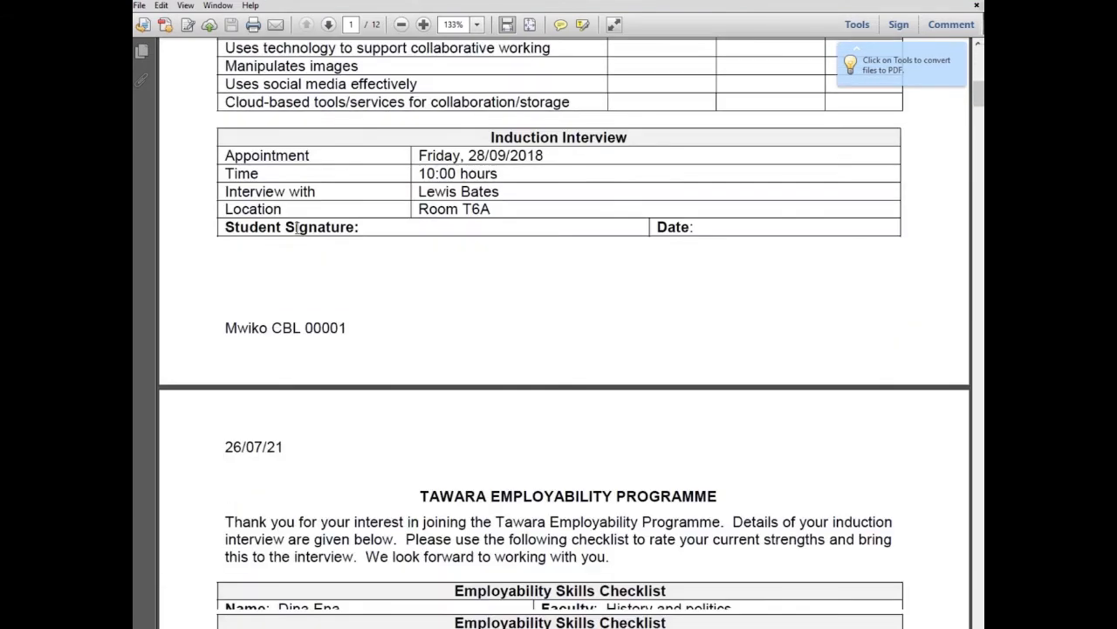
scroll(276, 250, "down", 12)
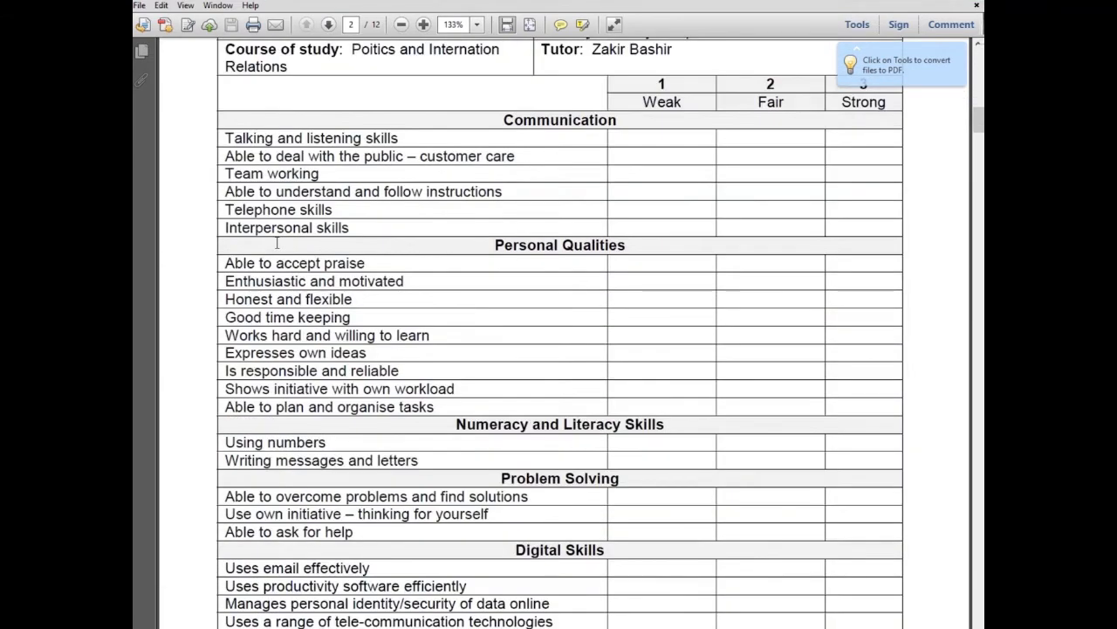
scroll(271, 255, "down", 10)
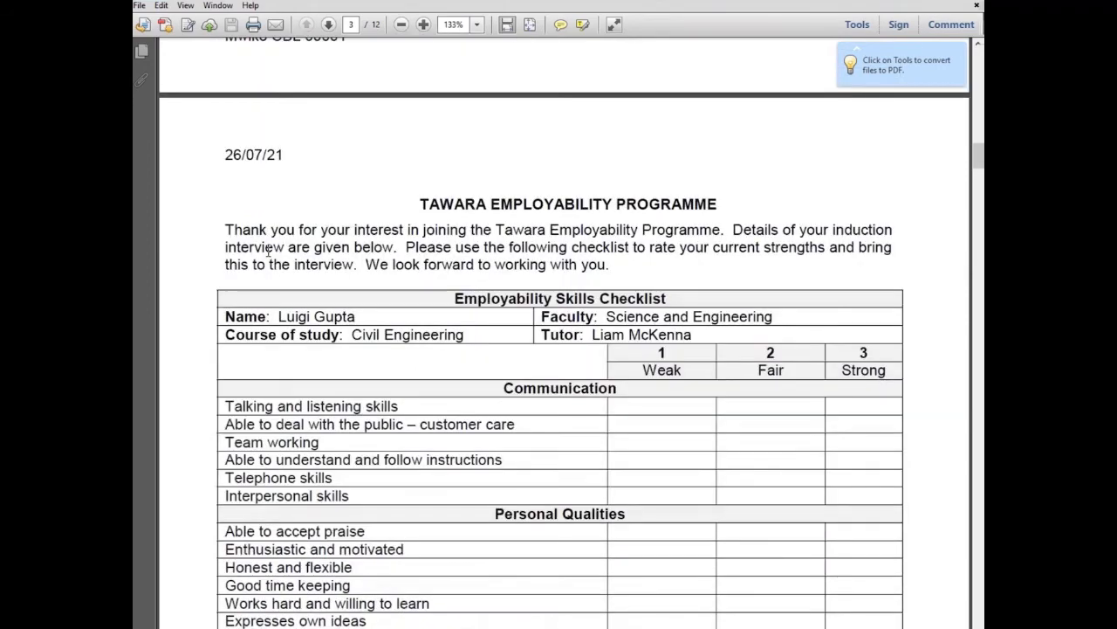
scroll(261, 256, "down", 17)
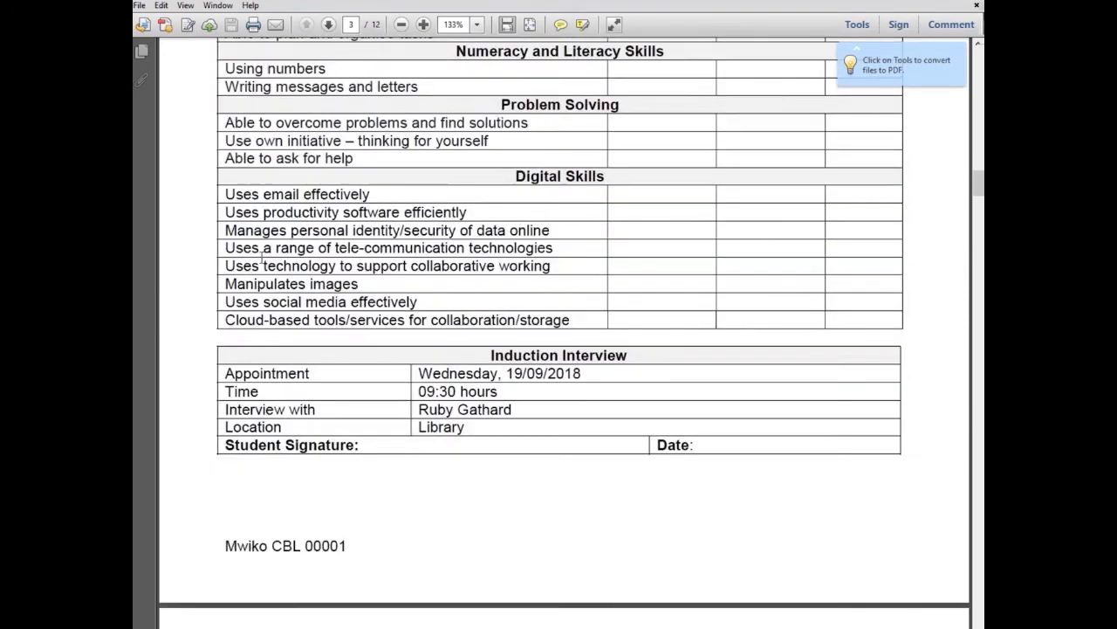
scroll(260, 253, "down", 7)
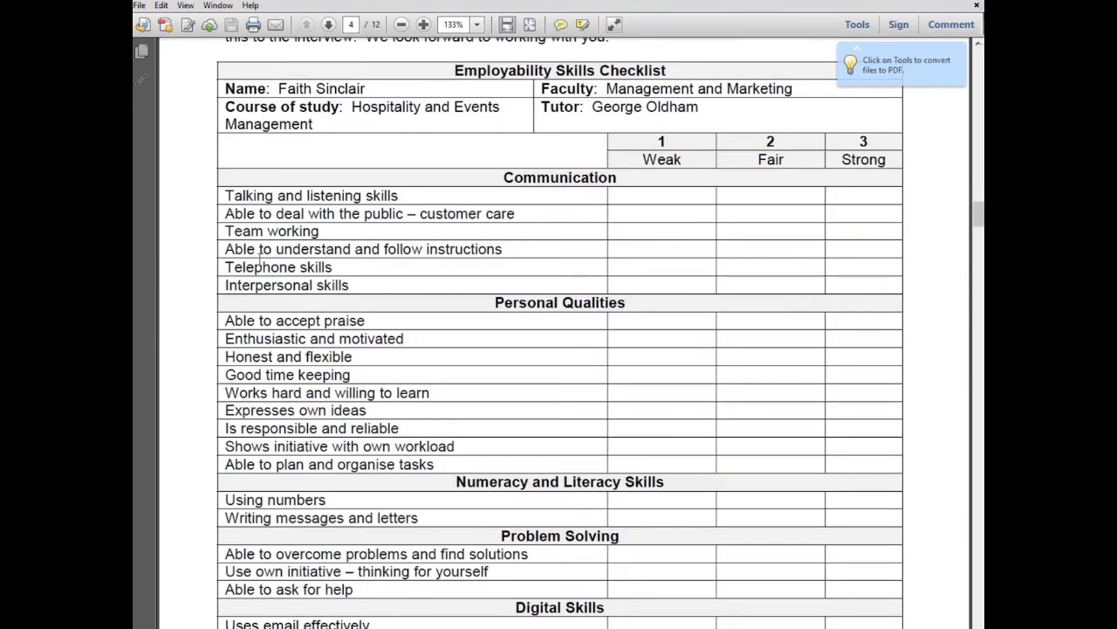
scroll(260, 262, "down", 7)
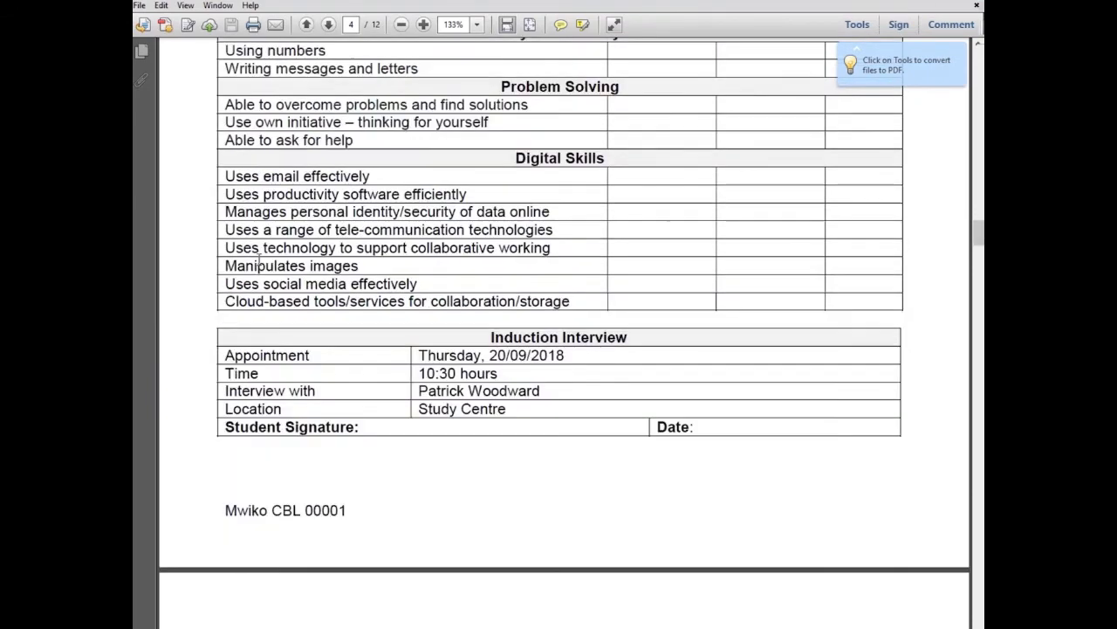
scroll(259, 266, "down", 8)
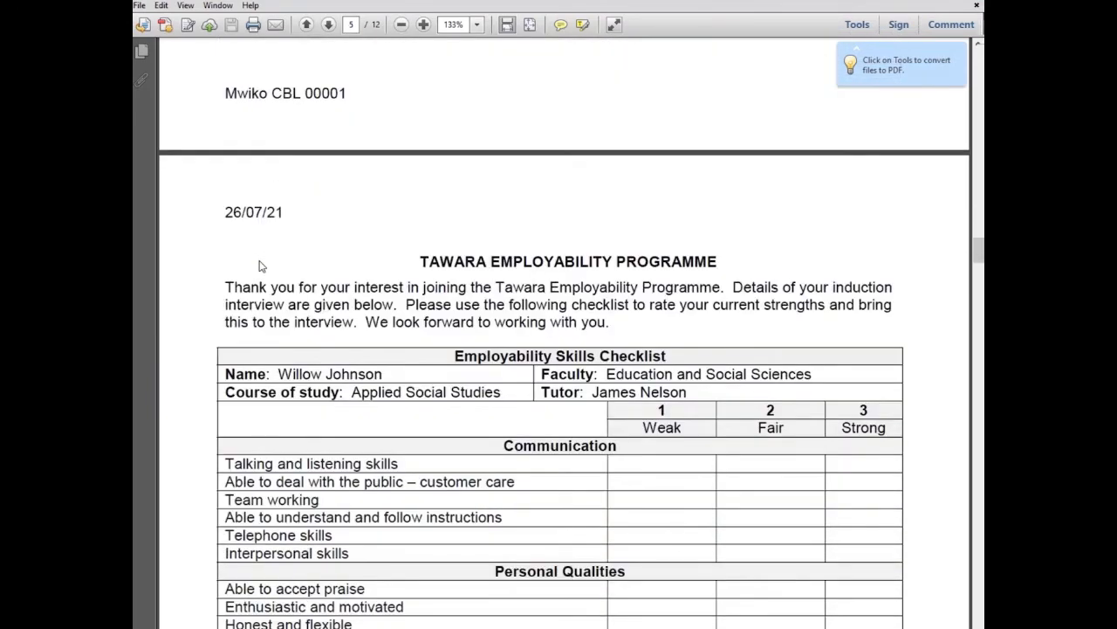
scroll(260, 262, "down", 5)
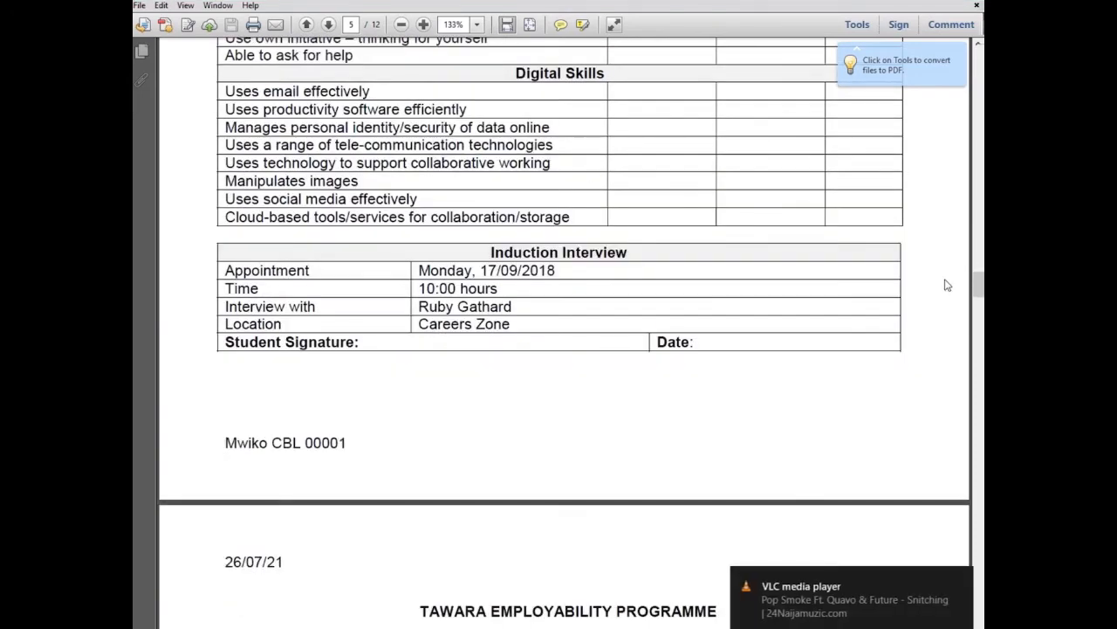
left_click_drag(978, 284, 979, 411)
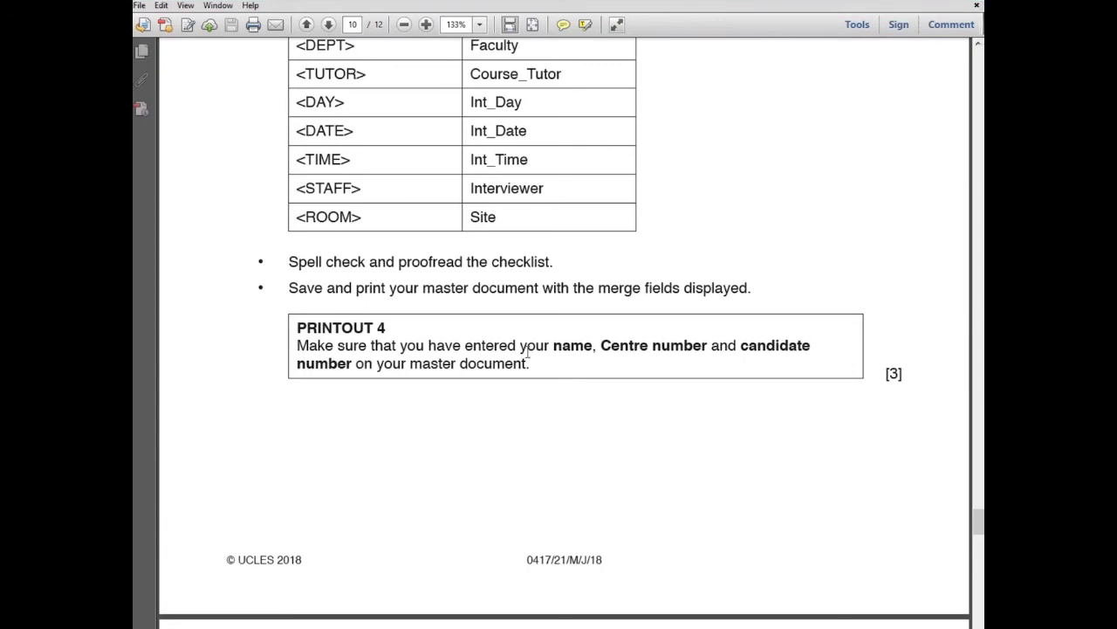
scroll(527, 352, "down", 5)
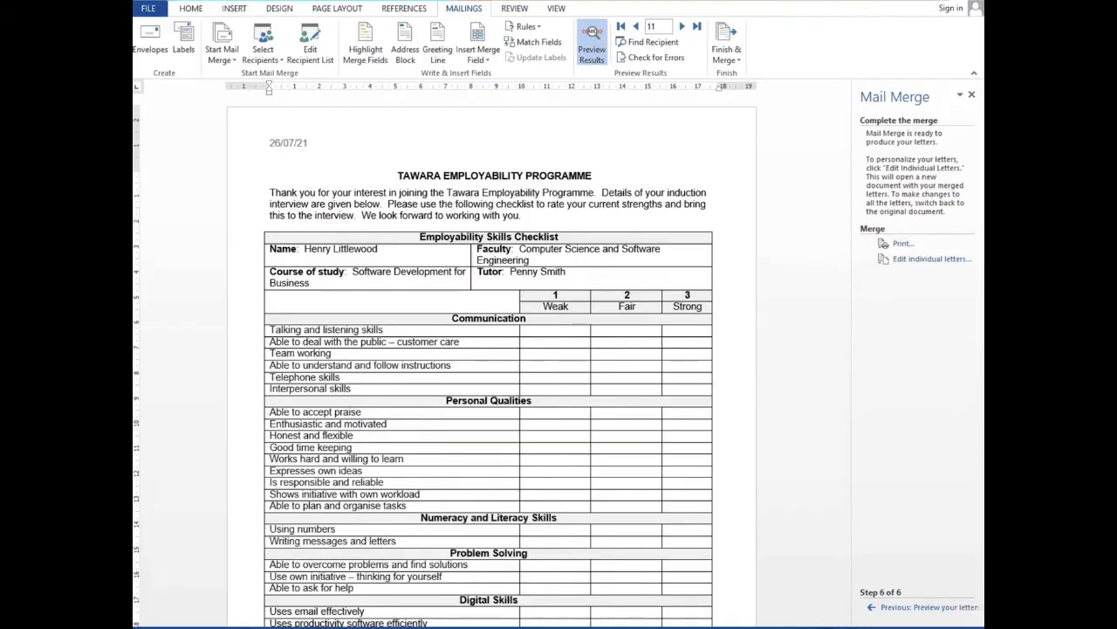
In the recipient filter, set the first condition to Int_Day equal to Monday
left_click(325, 66)
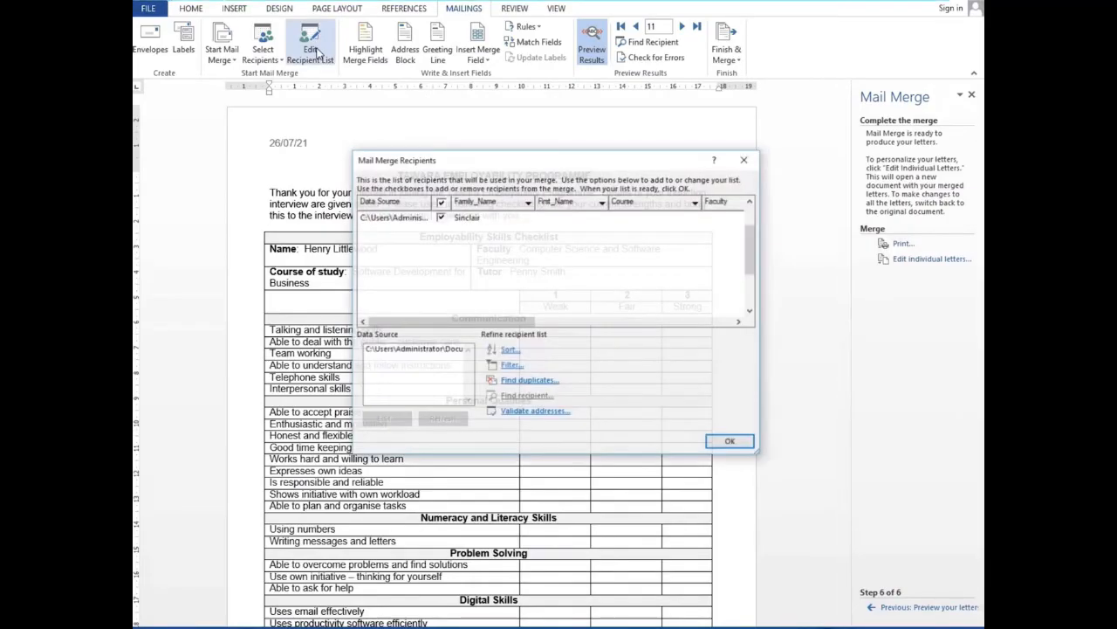
left_click(512, 366)
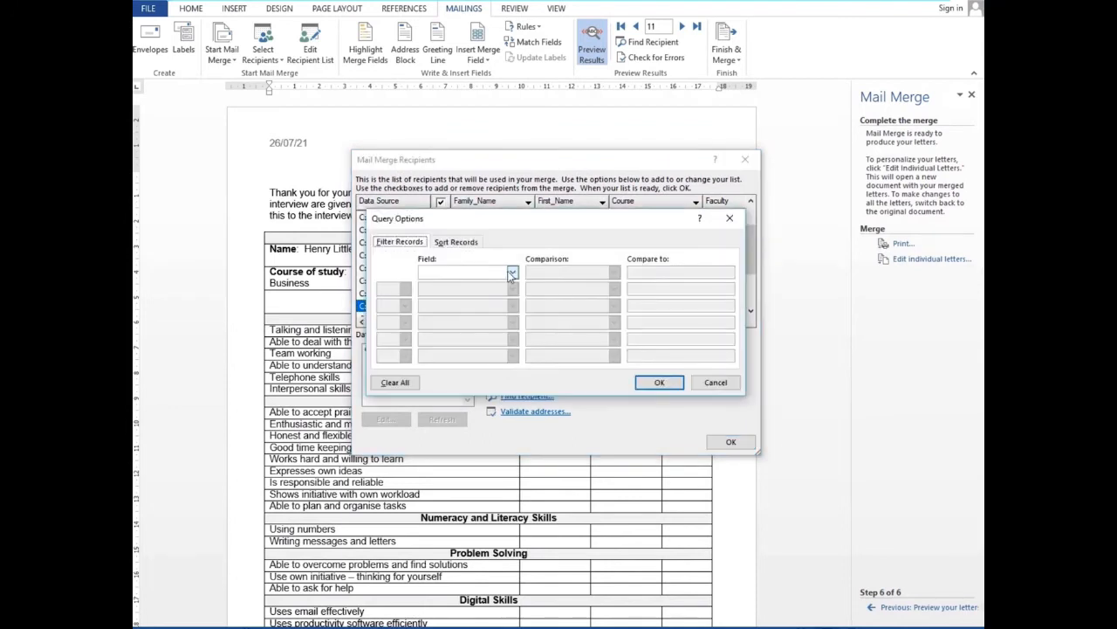
left_click(512, 274)
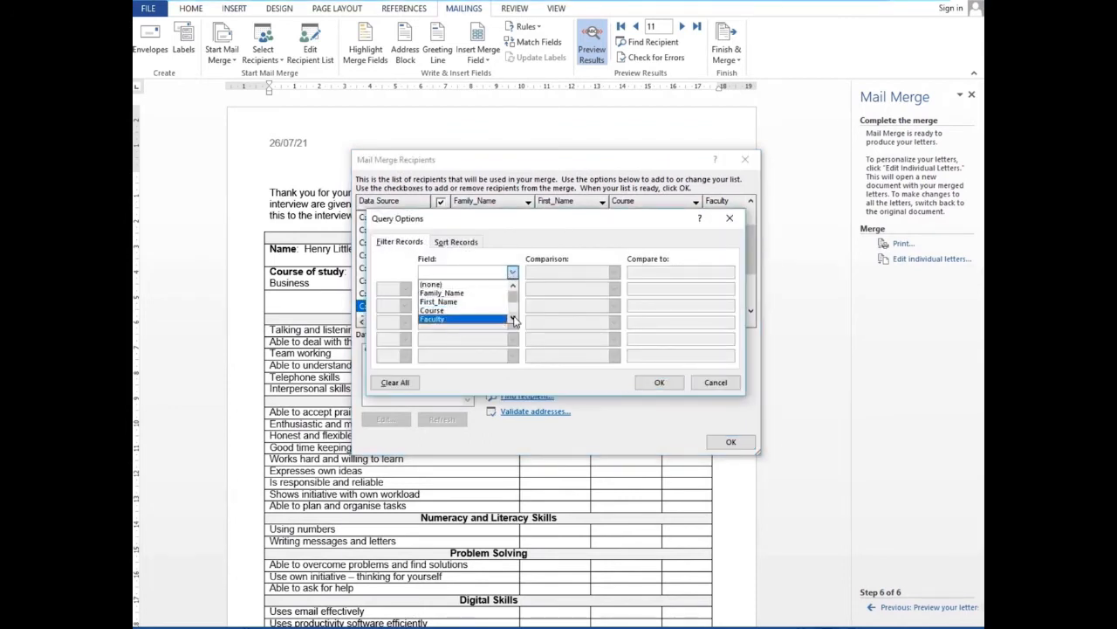
scroll(515, 321, "down", 5)
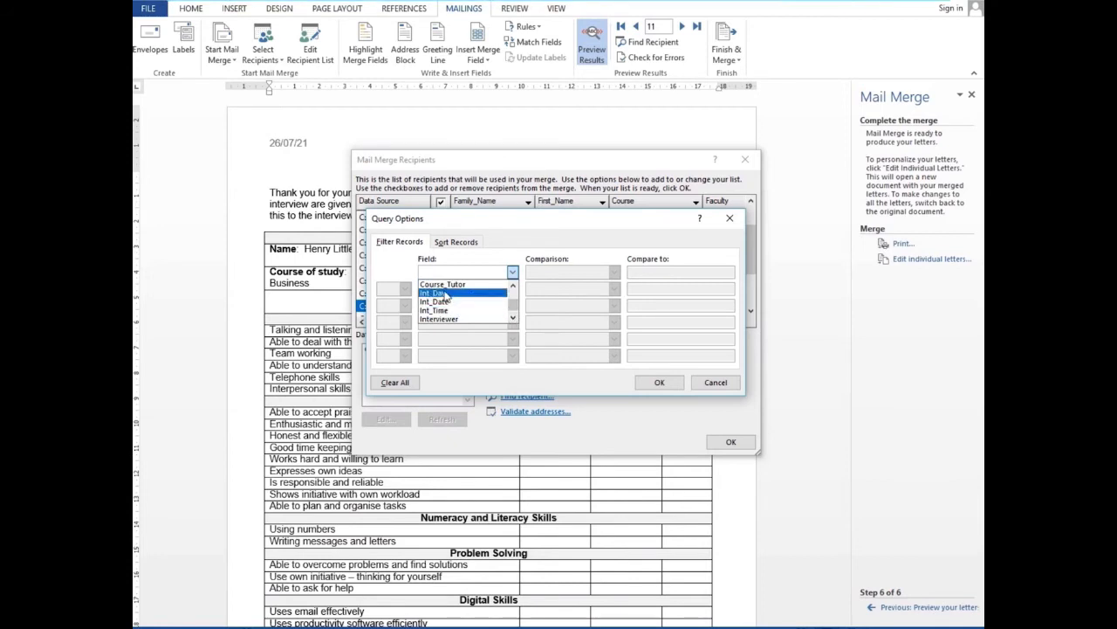
left_click(446, 294)
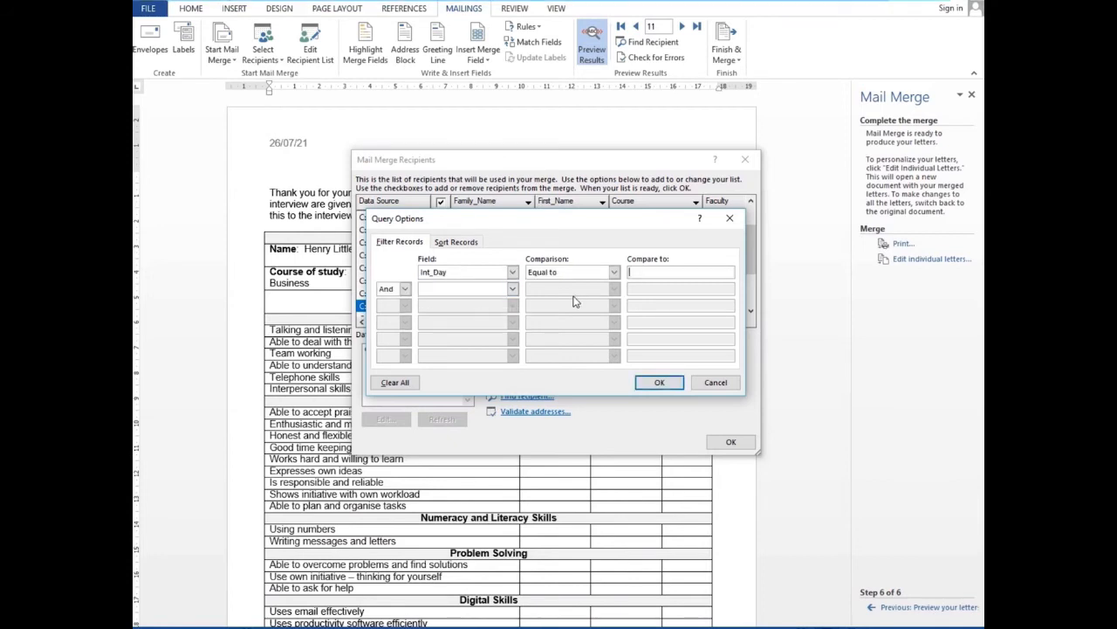
left_click(725, 275)
type("Mon")
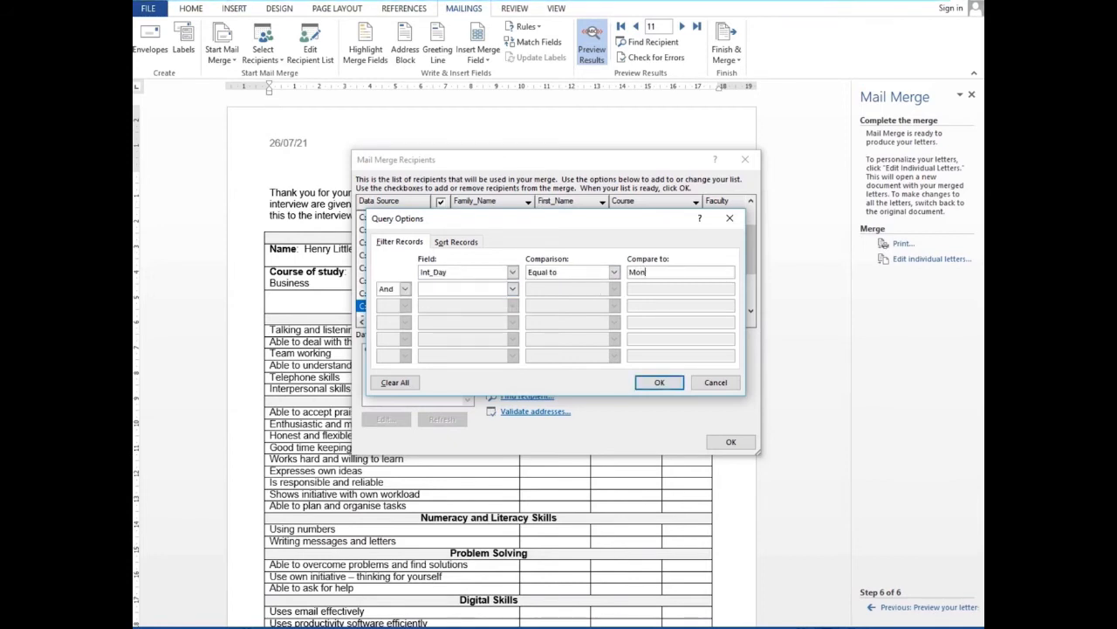
type("day")
Add the condition Int_Time greater than 13:00 and apply the filter
left_click(513, 288)
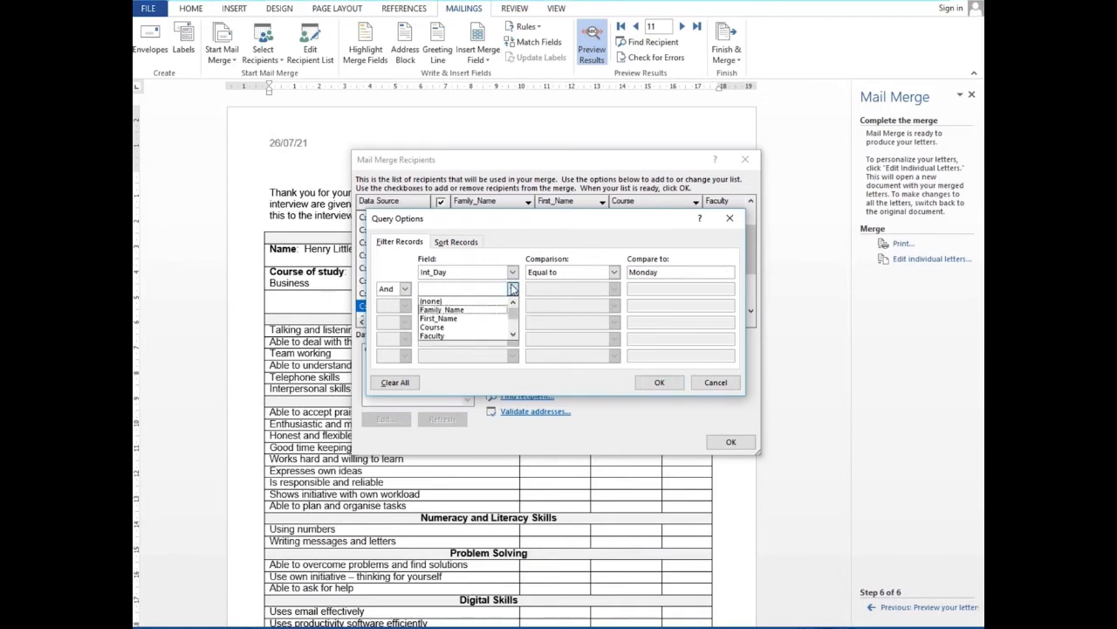
left_click(514, 337)
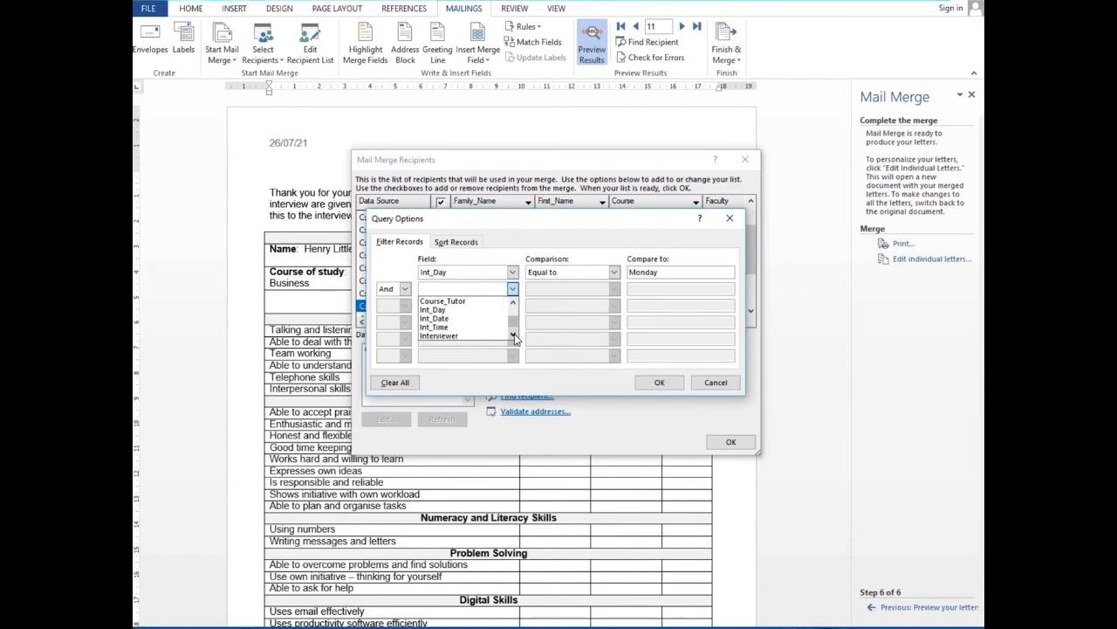
left_click(464, 334)
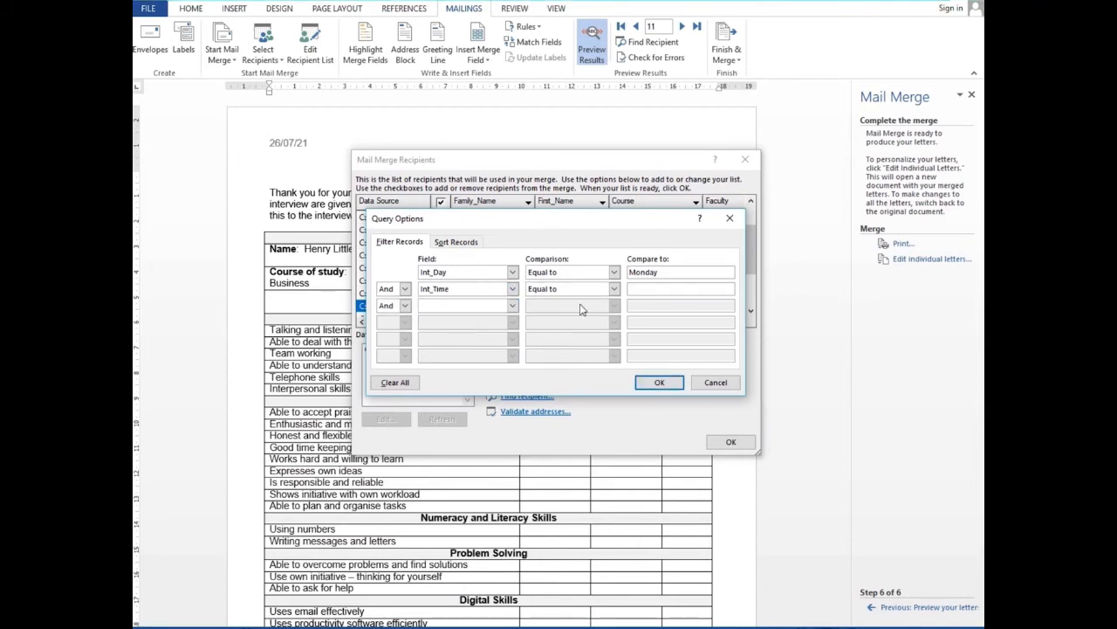
left_click(614, 289)
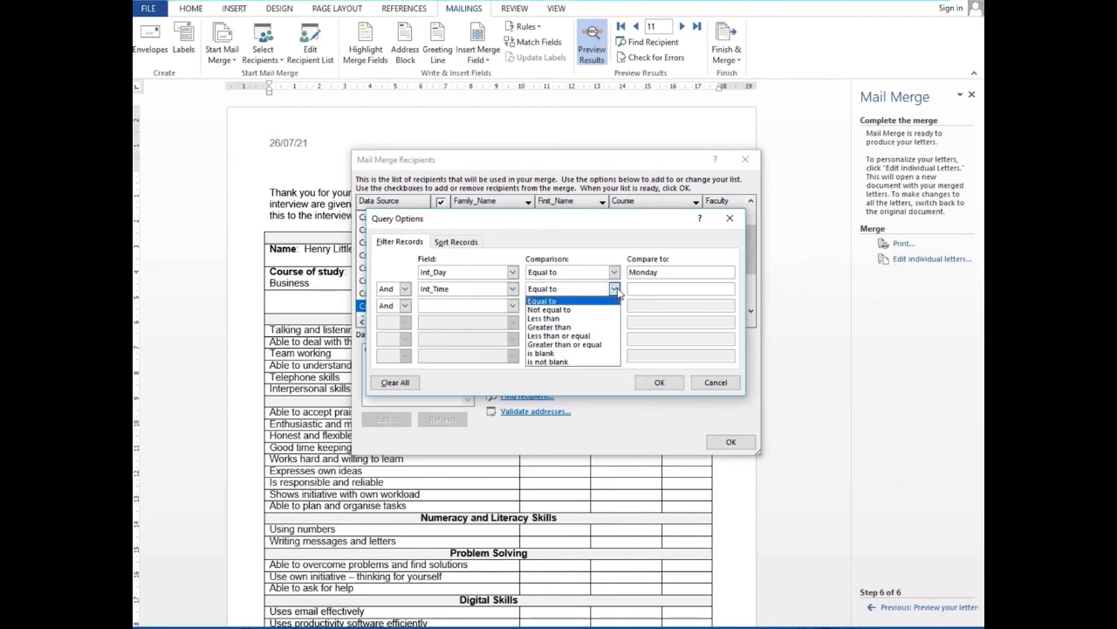
left_click(550, 327)
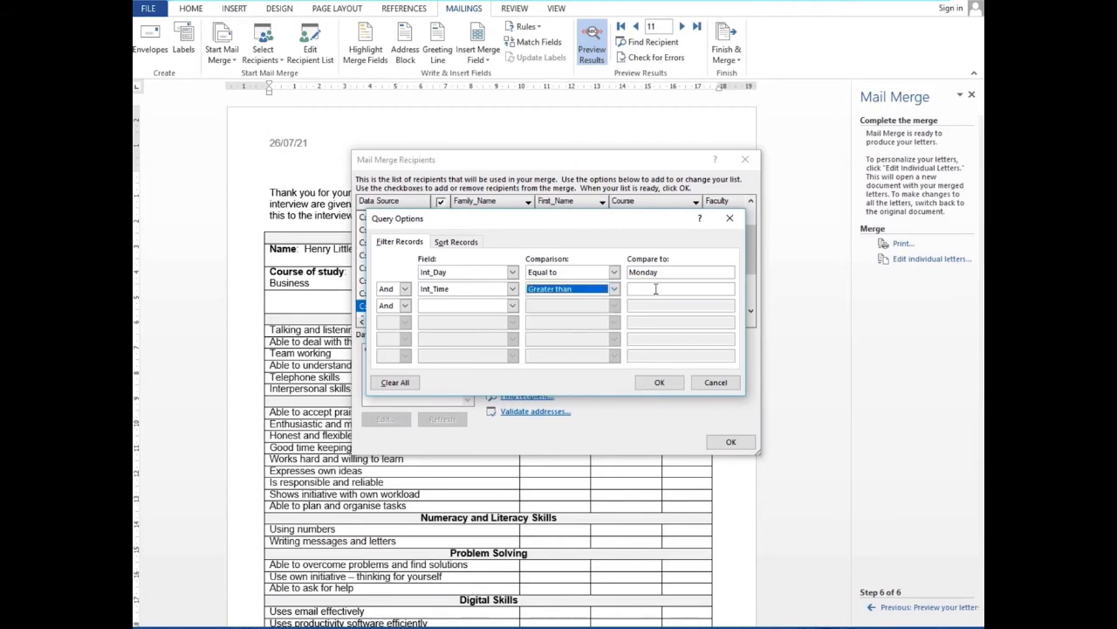
left_click(656, 289)
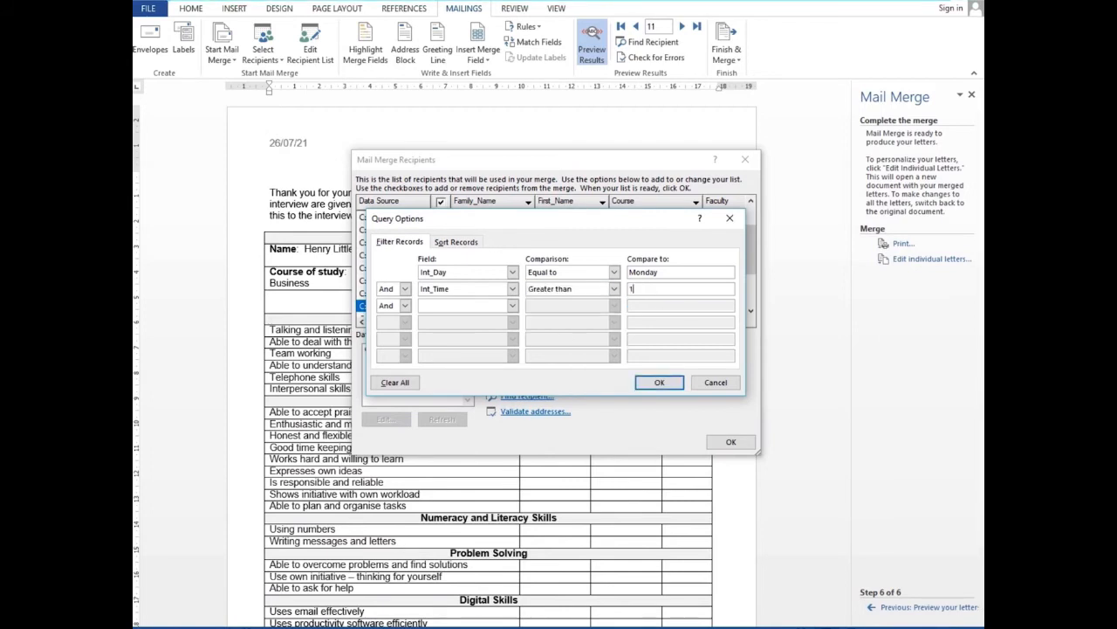
type("13:00")
left_click(660, 382)
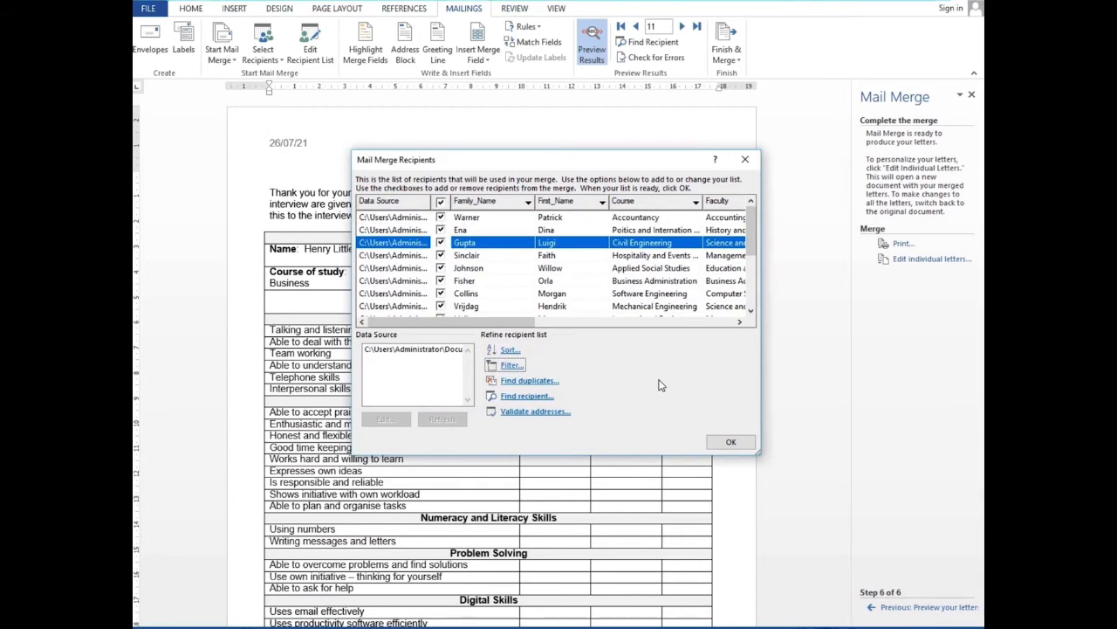
Scroll right to the Int_Day, Int_Time and Interviewer columns, then bring up Query Options
left_click(751, 312)
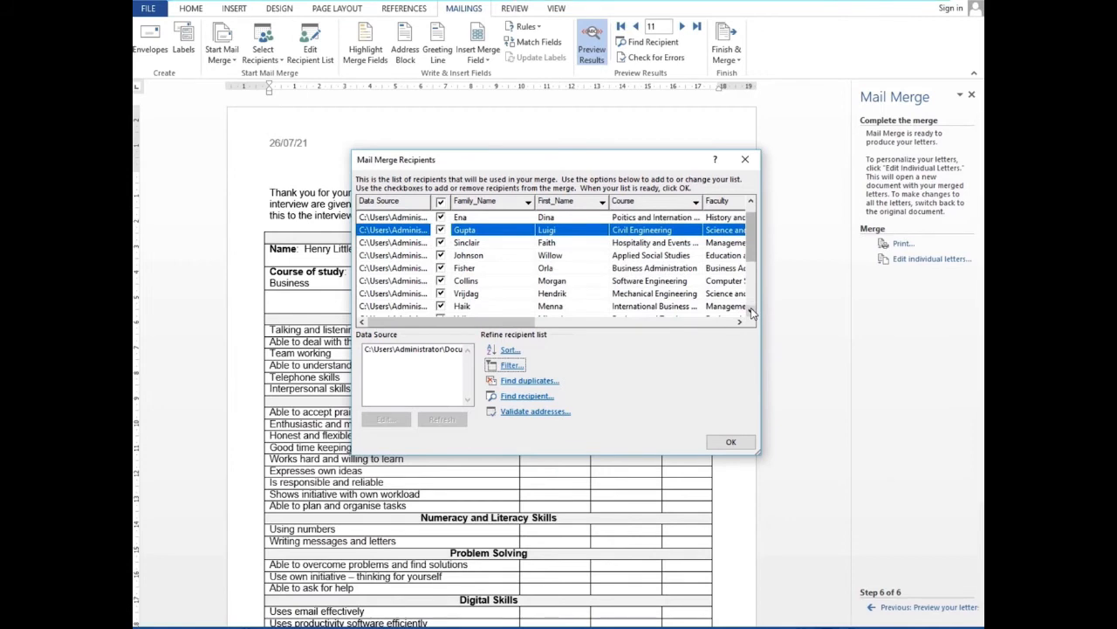
left_click(752, 312)
left_click(752, 312)
left_click(751, 312)
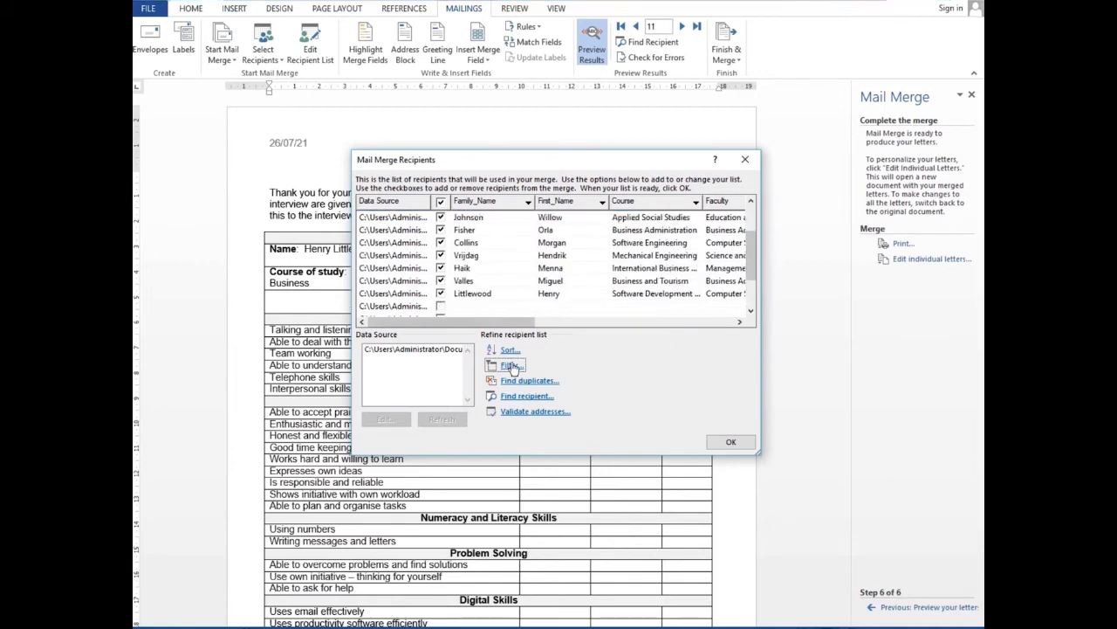
left_click(739, 322)
left_click(740, 322)
left_click(739, 323)
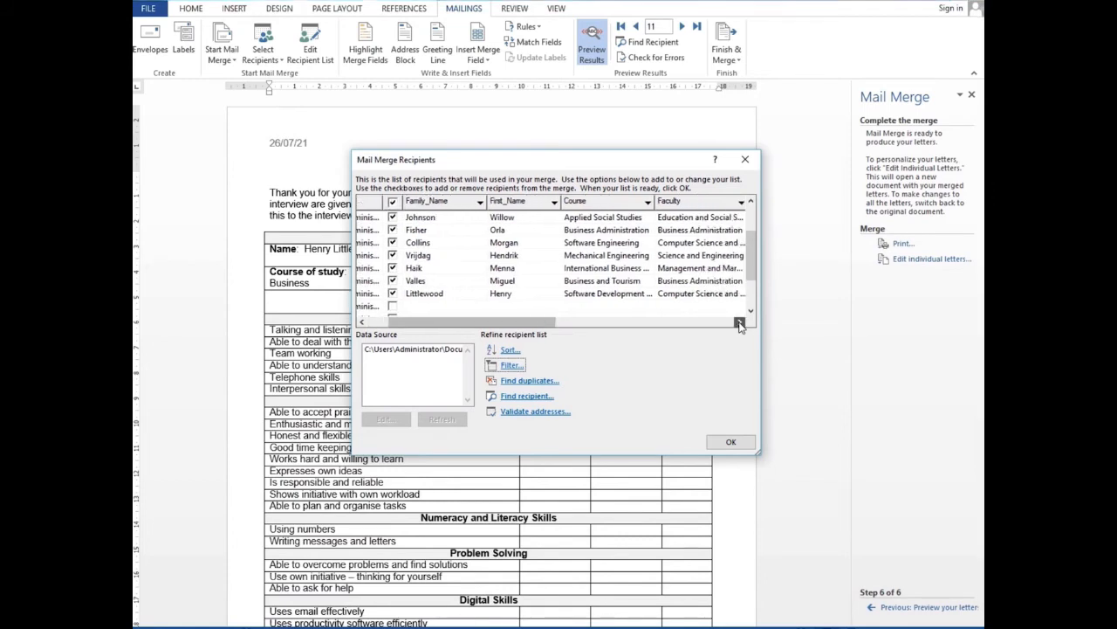
left_click(739, 322)
left_click(739, 322)
left_click(739, 323)
left_click(740, 322)
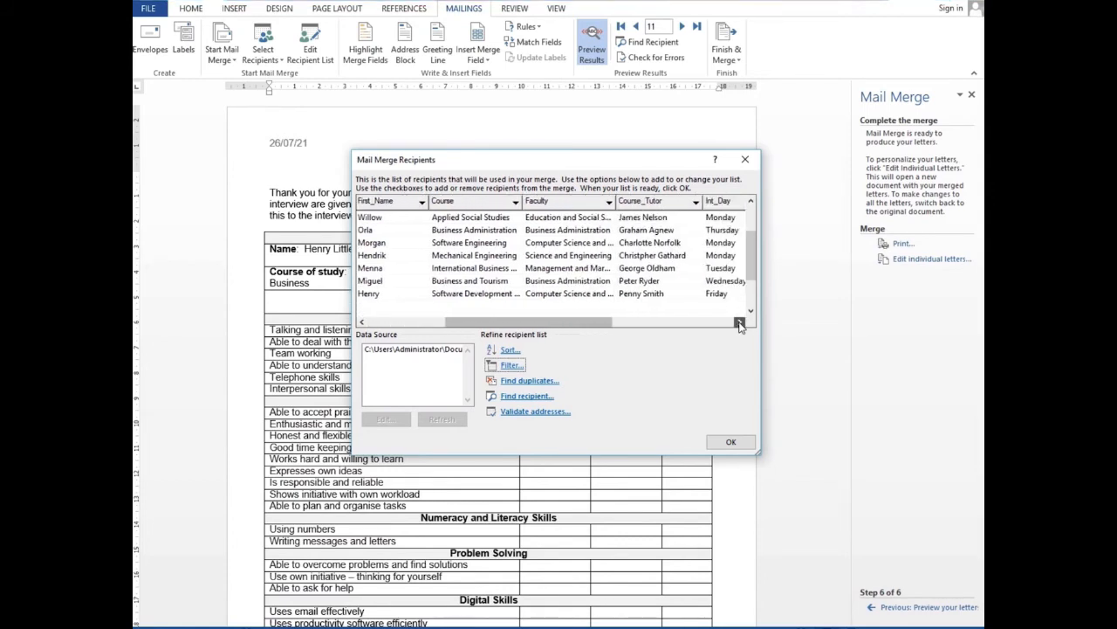
left_click(740, 323)
left_click(740, 322)
left_click(740, 323)
left_click(740, 322)
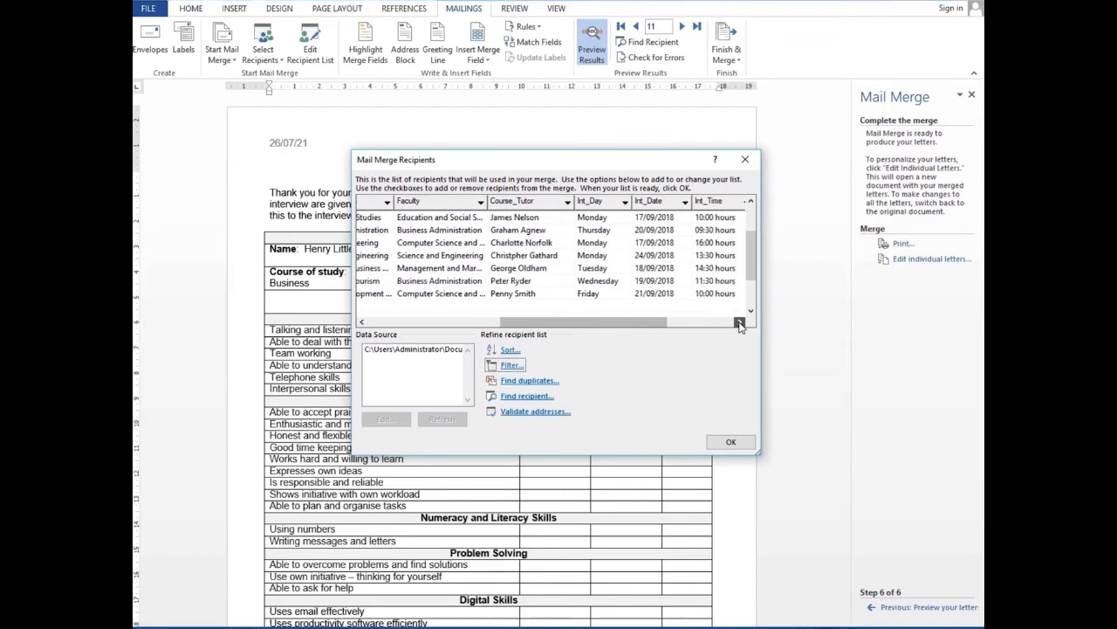
left_click(739, 322)
left_click(739, 322)
left_click(740, 322)
left_click(739, 322)
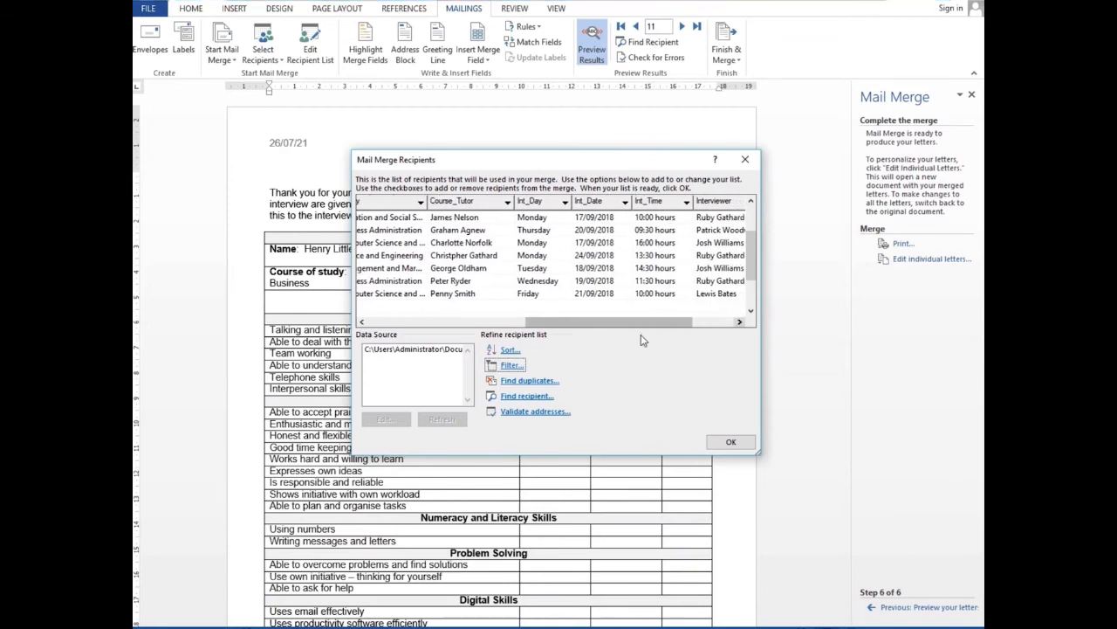
left_click(510, 365)
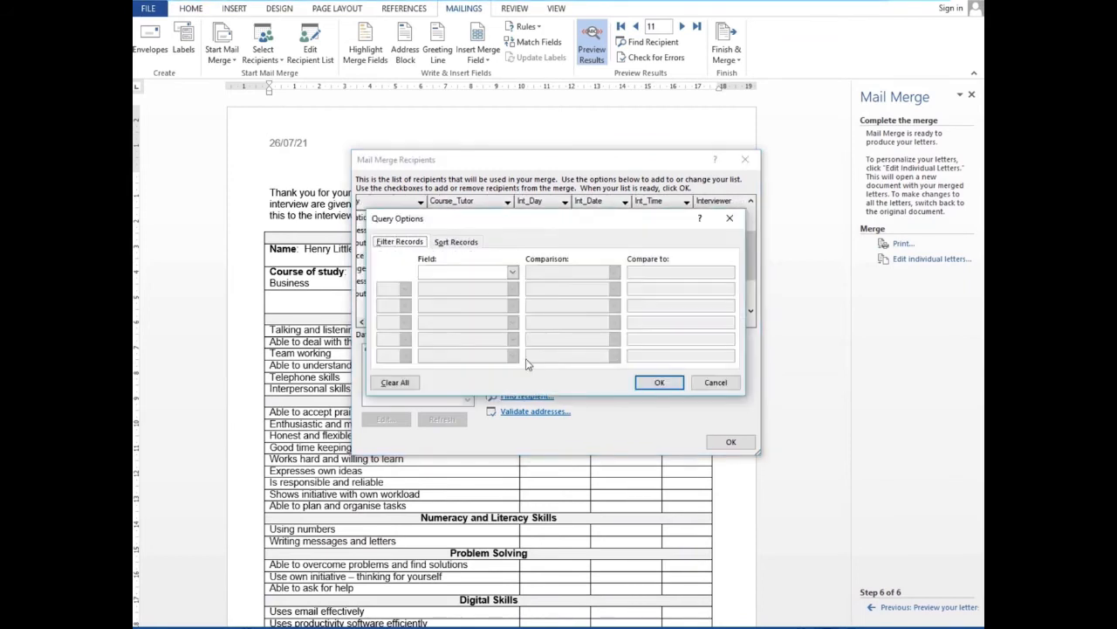
Set the first filter condition to Int_Day equal to Monday
left_click(512, 271)
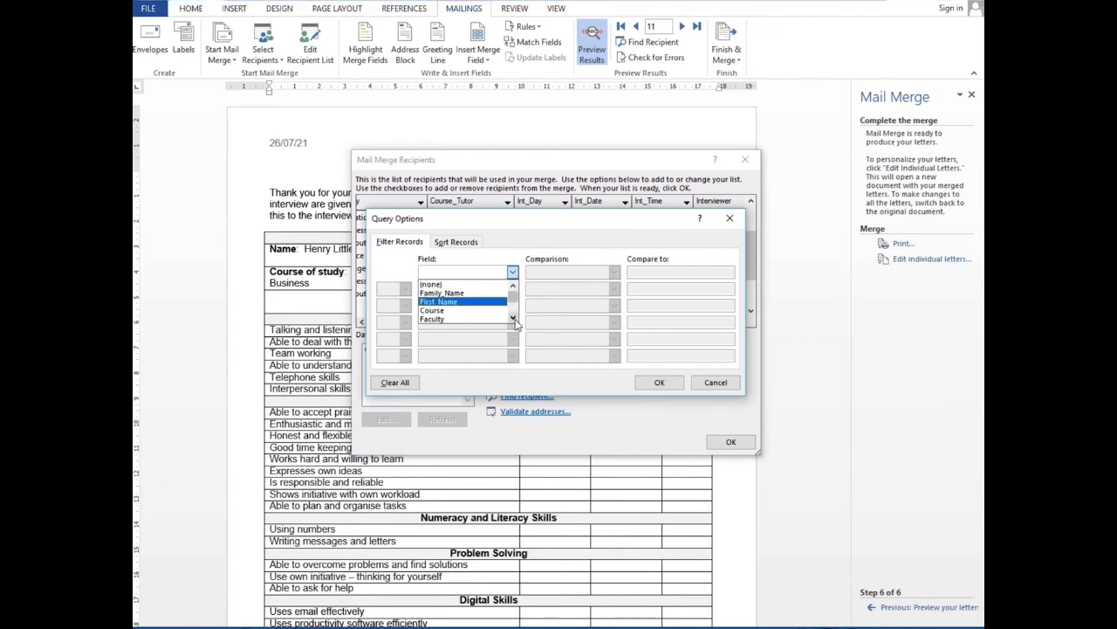
left_click(513, 318)
left_click(513, 318)
left_click(513, 318)
left_click(514, 318)
left_click(513, 317)
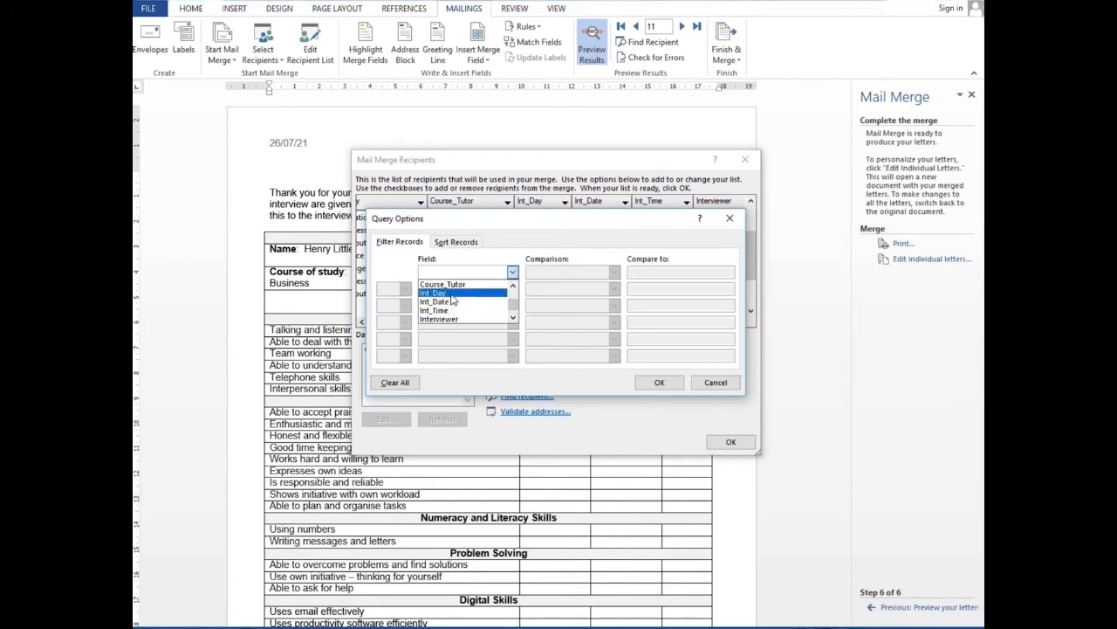
left_click(450, 293)
left_click(659, 272)
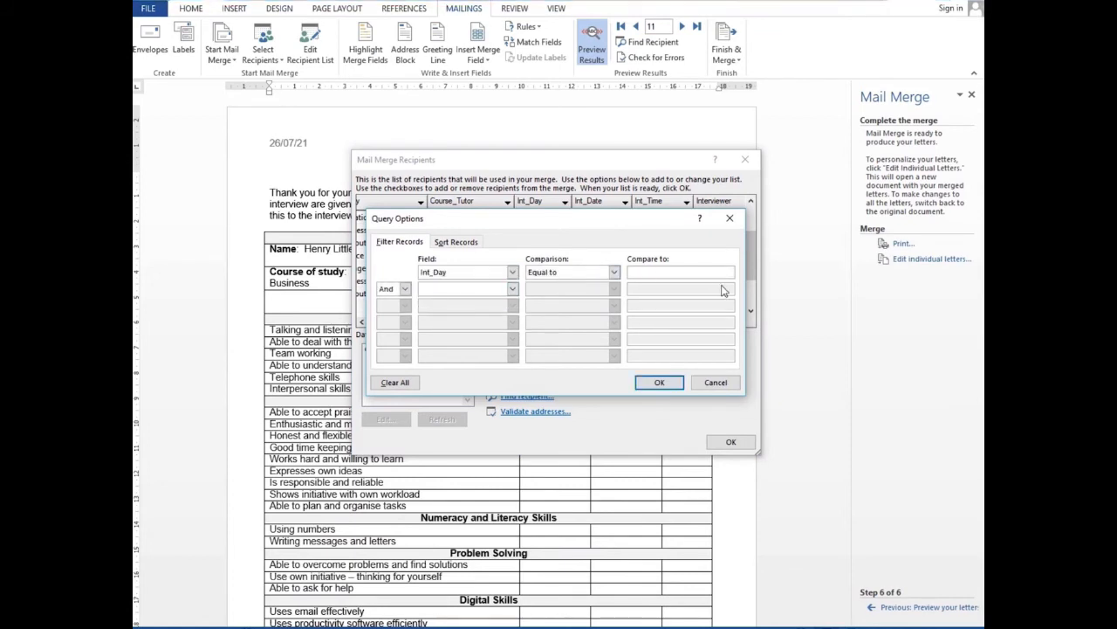
type("Monday")
Add Int_Time greater than 13:00 as the second condition and apply the filter
left_click(513, 289)
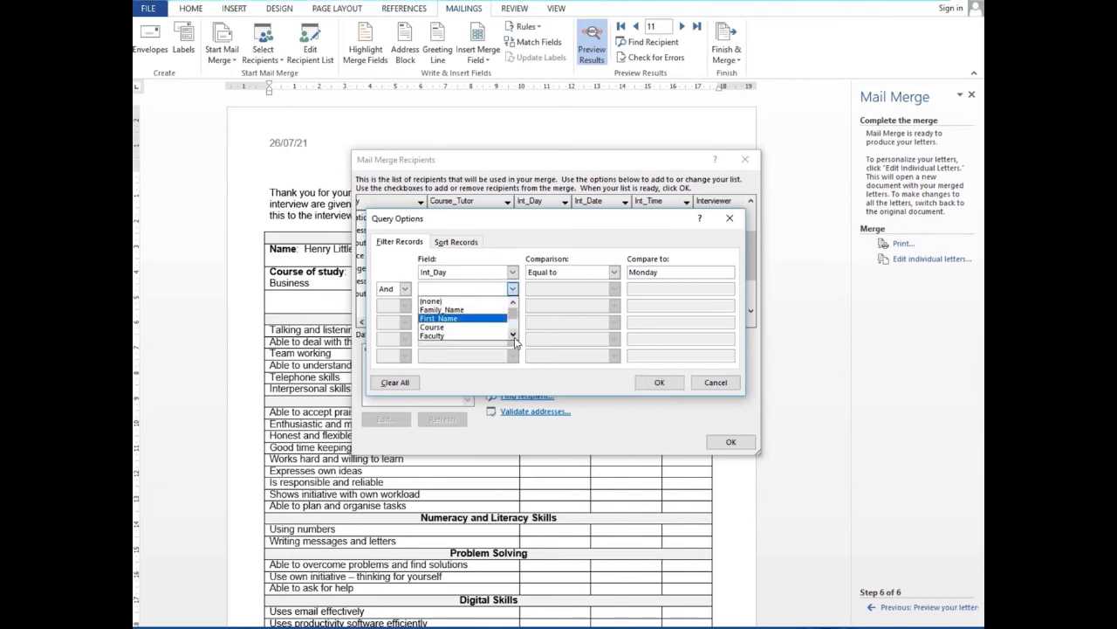
left_click(513, 336)
left_click(513, 335)
left_click(514, 335)
left_click(513, 335)
left_click(513, 335)
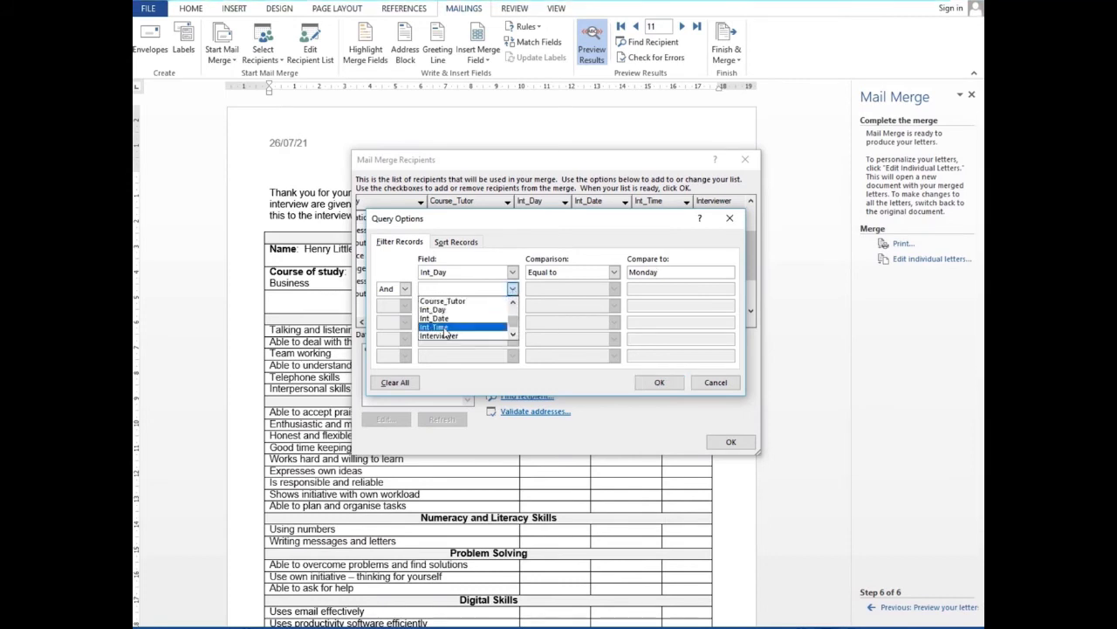
left_click(444, 326)
left_click(615, 291)
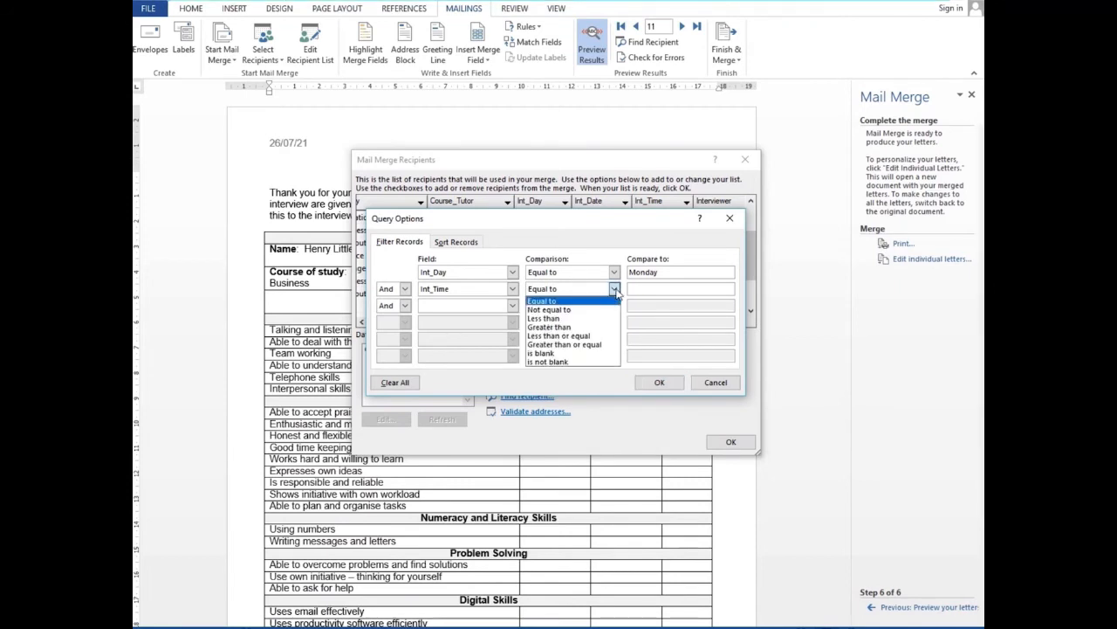
left_click(588, 327)
left_click(647, 292)
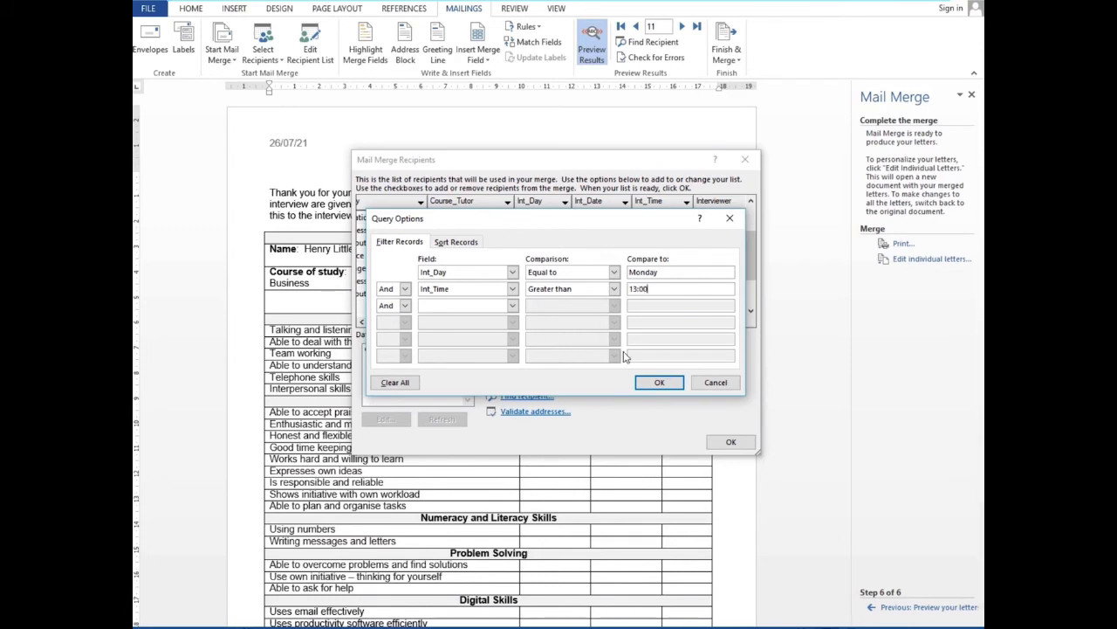
left_click(659, 382)
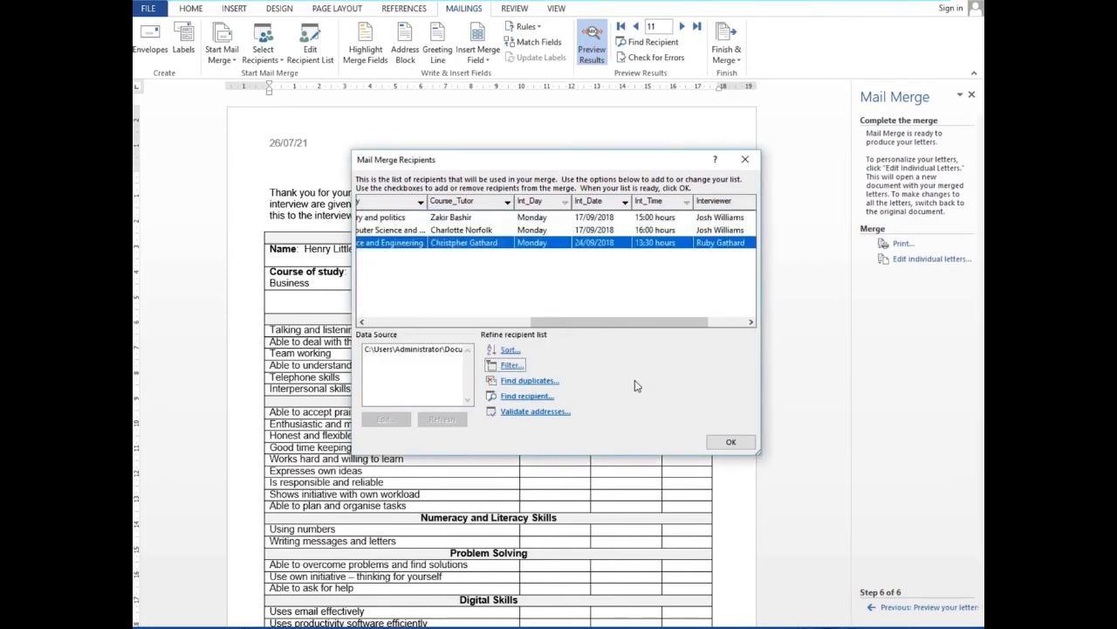
Review the three filtered Monday afternoon recipients and accept the list
left_click(534, 219)
left_click(540, 231)
left_click(537, 243)
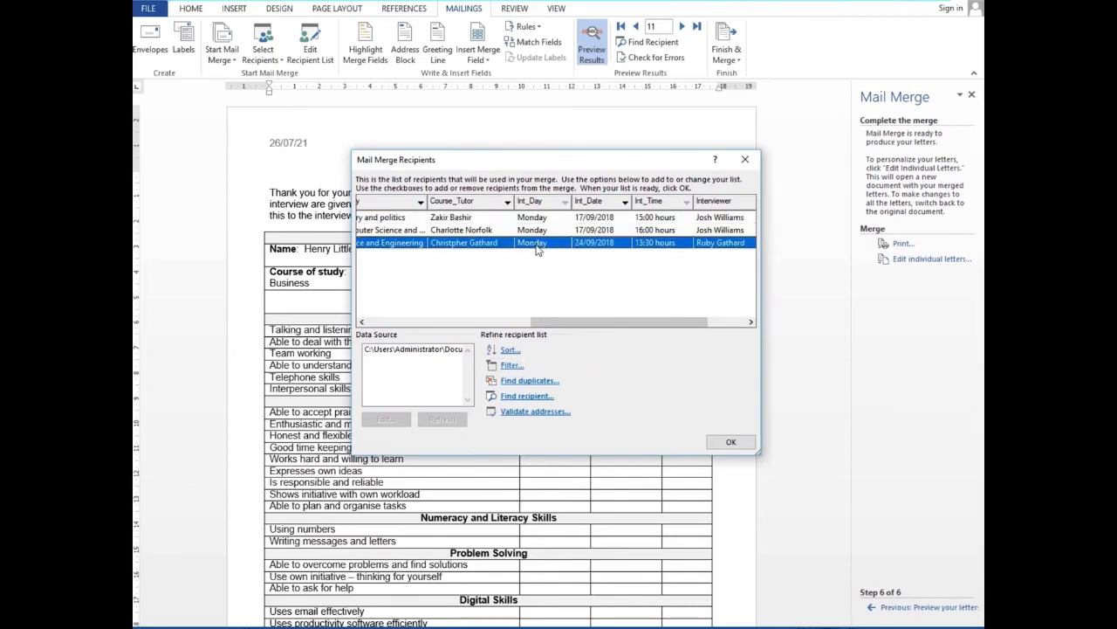
left_click(657, 219)
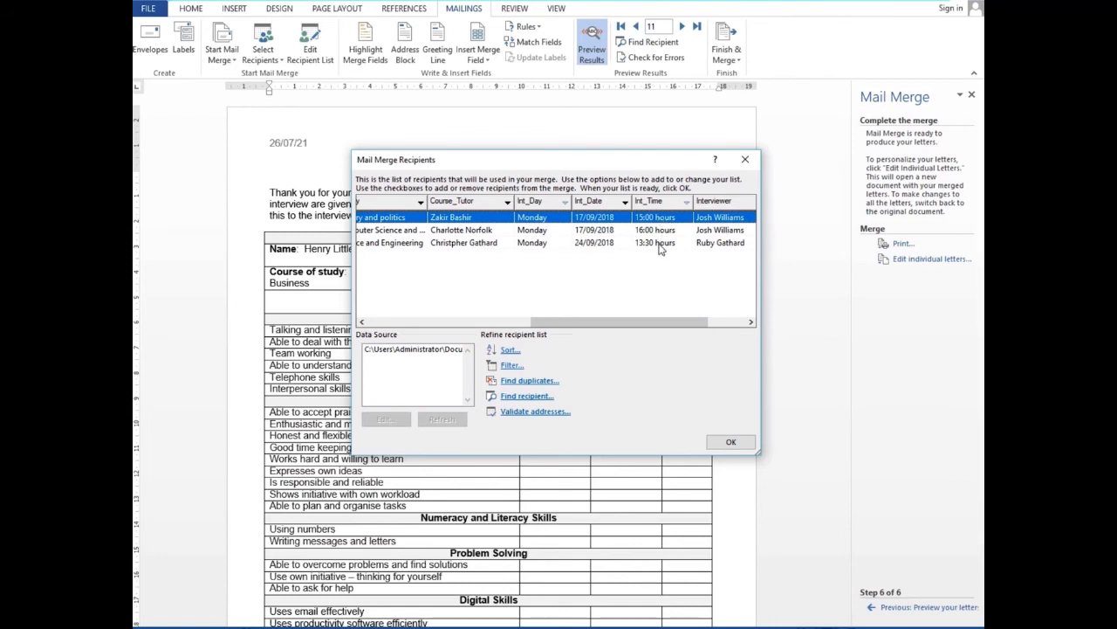
left_click(733, 442)
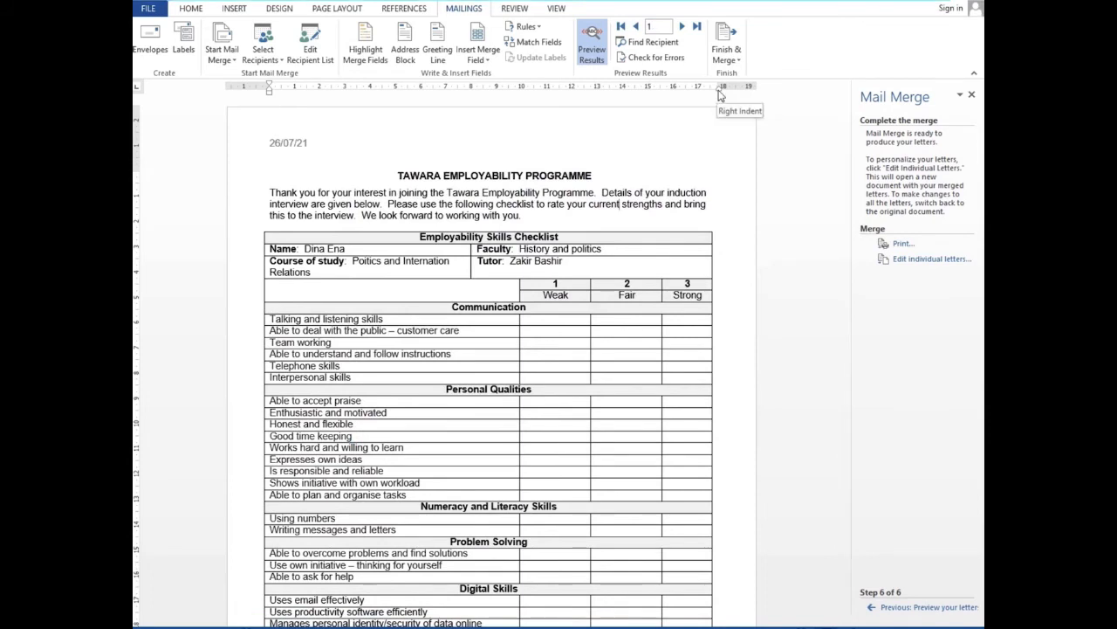
Print all filtered checklists with Microsoft Print to PDF, saved in Documents as 'Monday int'
left_click(730, 56)
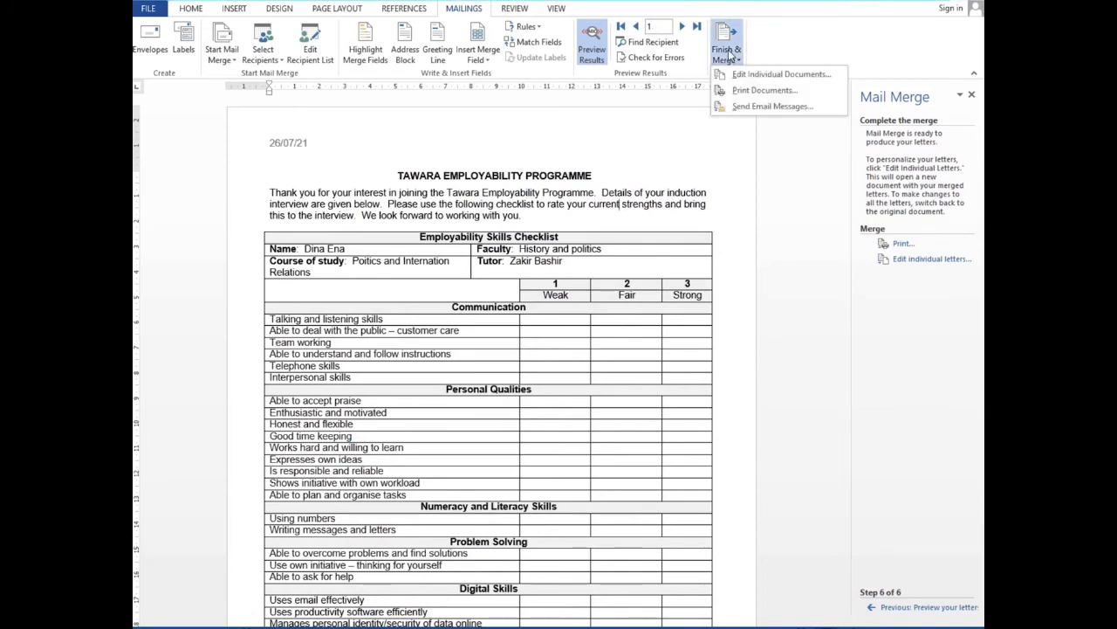
left_click(759, 97)
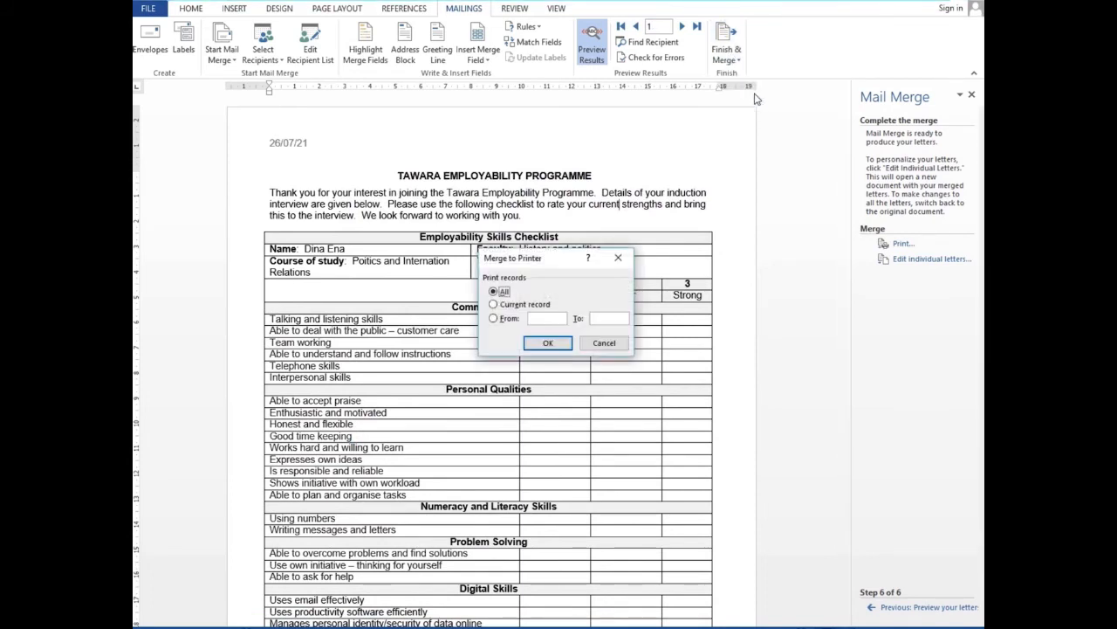
left_click(555, 343)
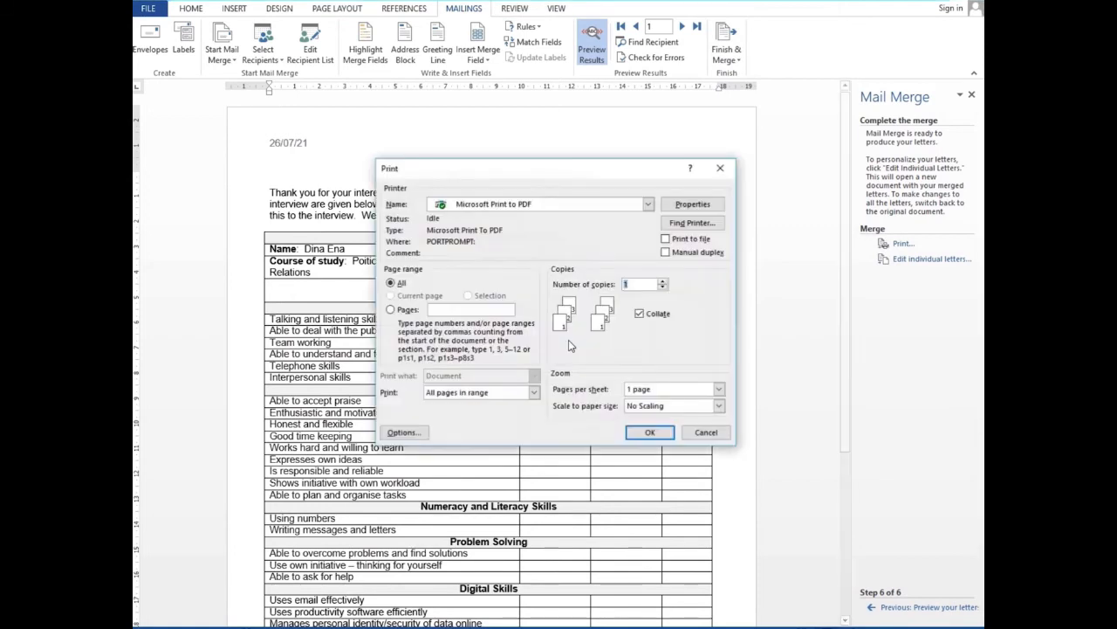
left_click(650, 433)
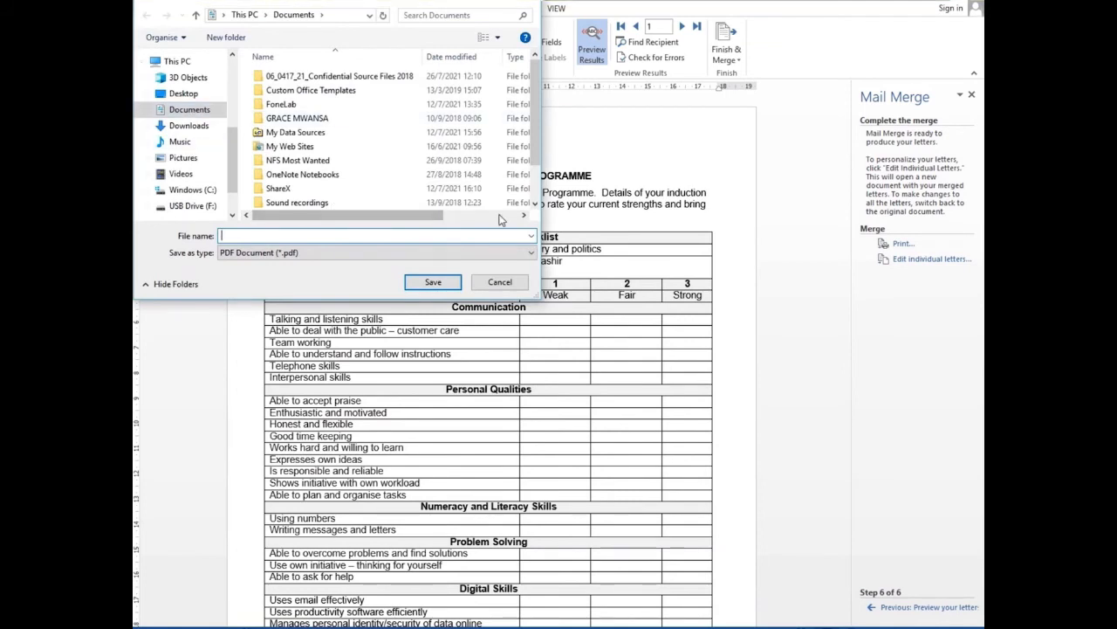
type("in")
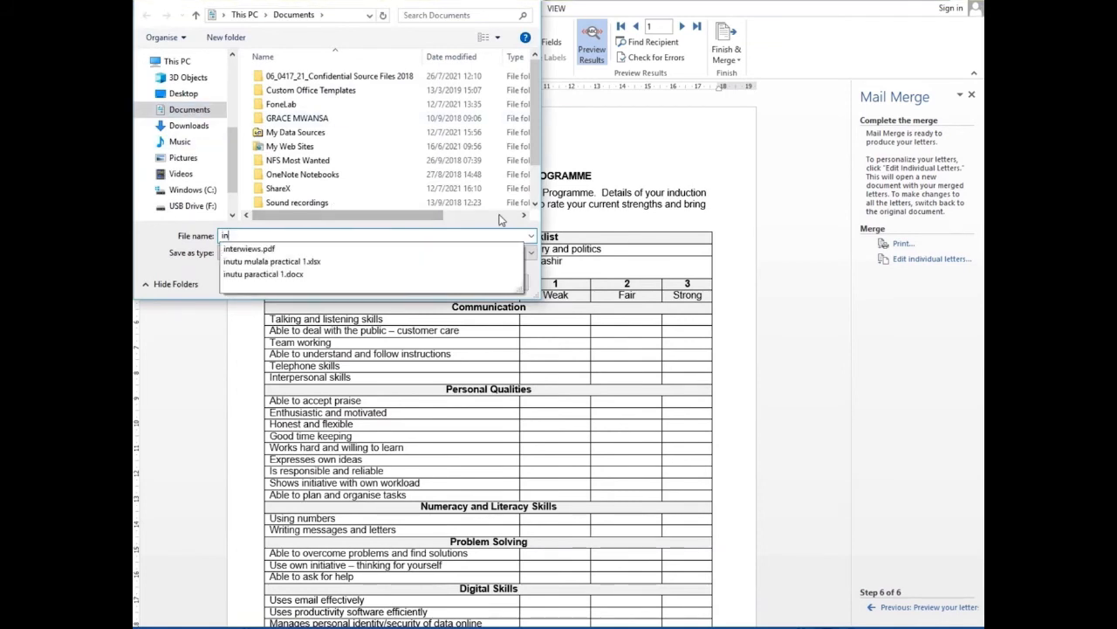
key("BackSpace")
key("BackSpace")
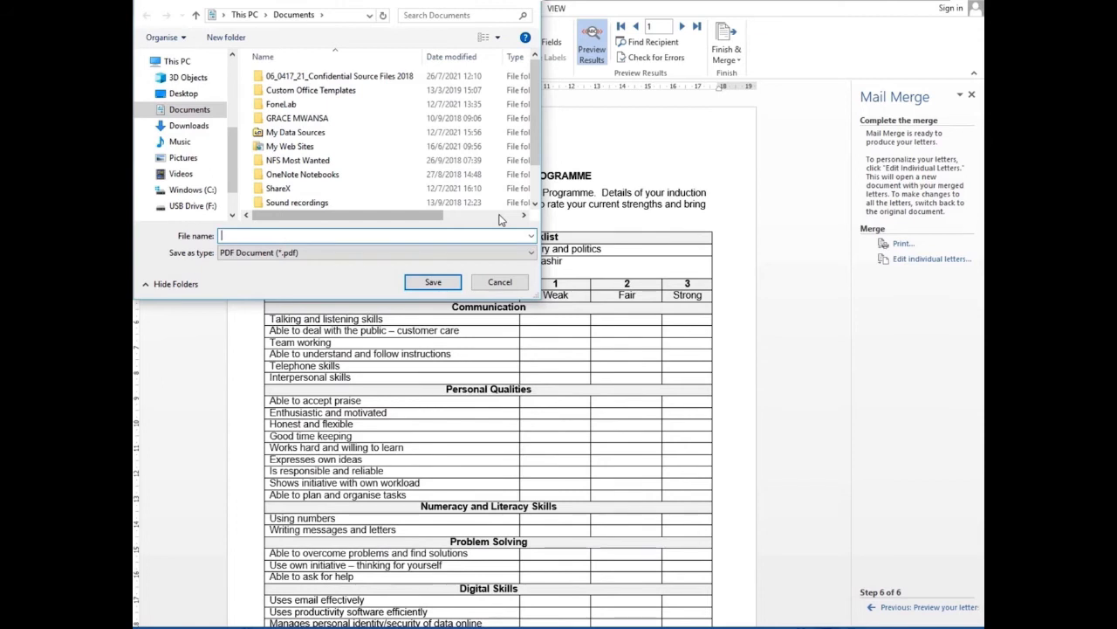
type("Monday int")
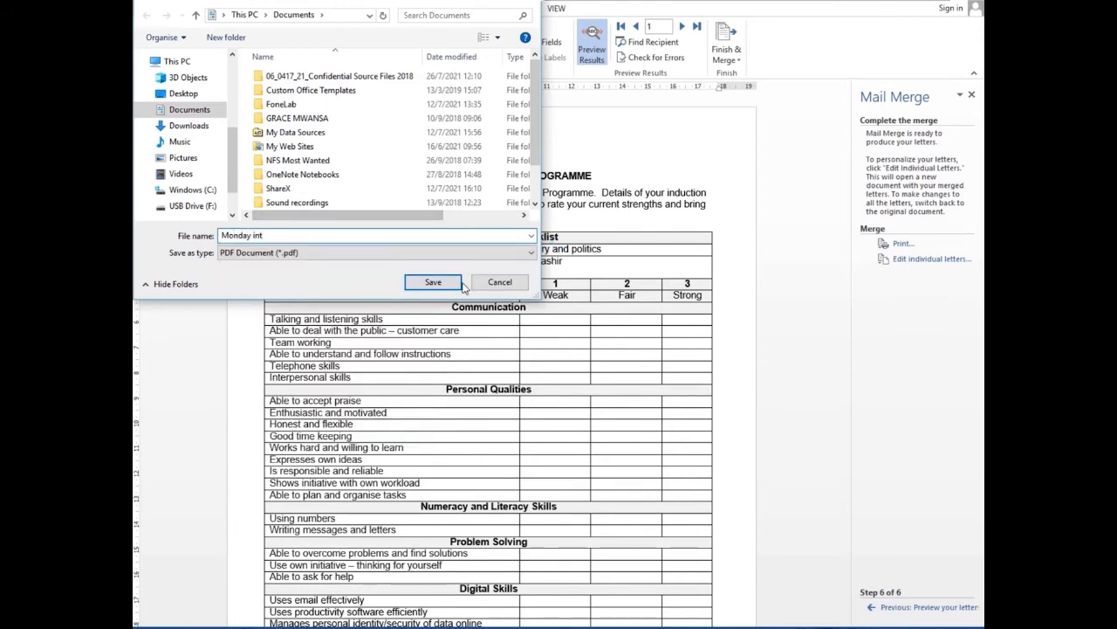
left_click(434, 283)
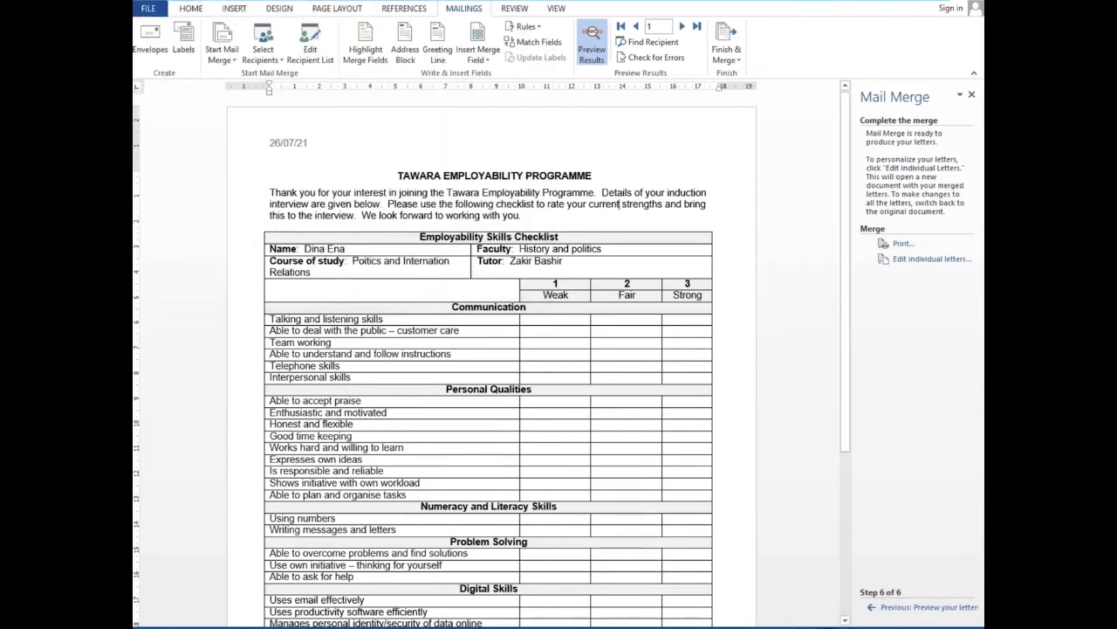
Refresh the Documents folder in File Explorer and open the Monday int PDF
mouse_move(243, 626)
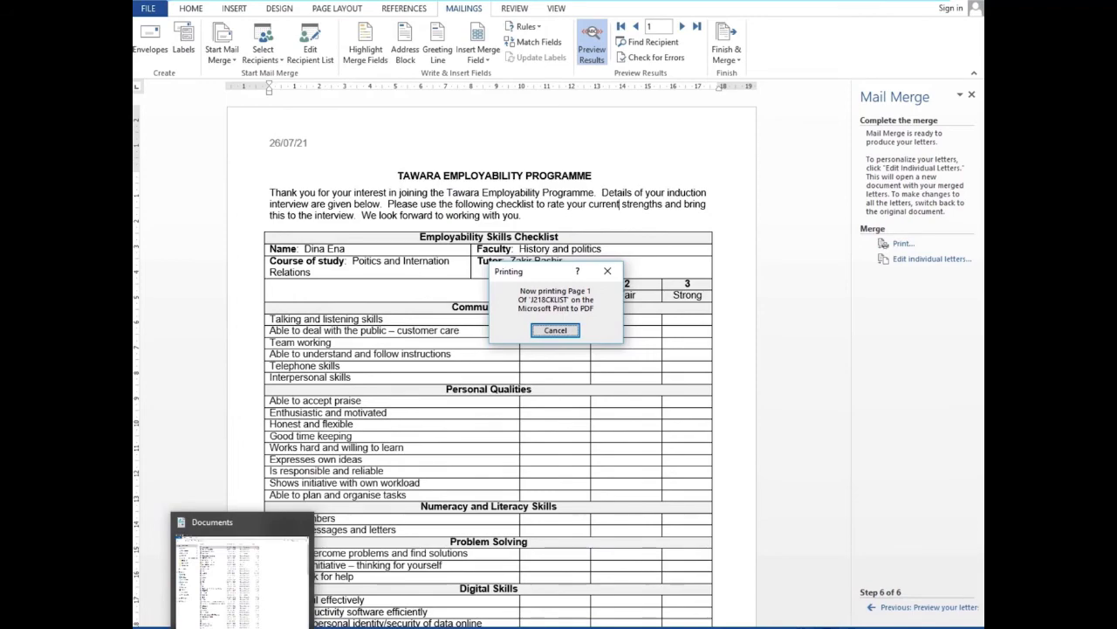
left_click(243, 627)
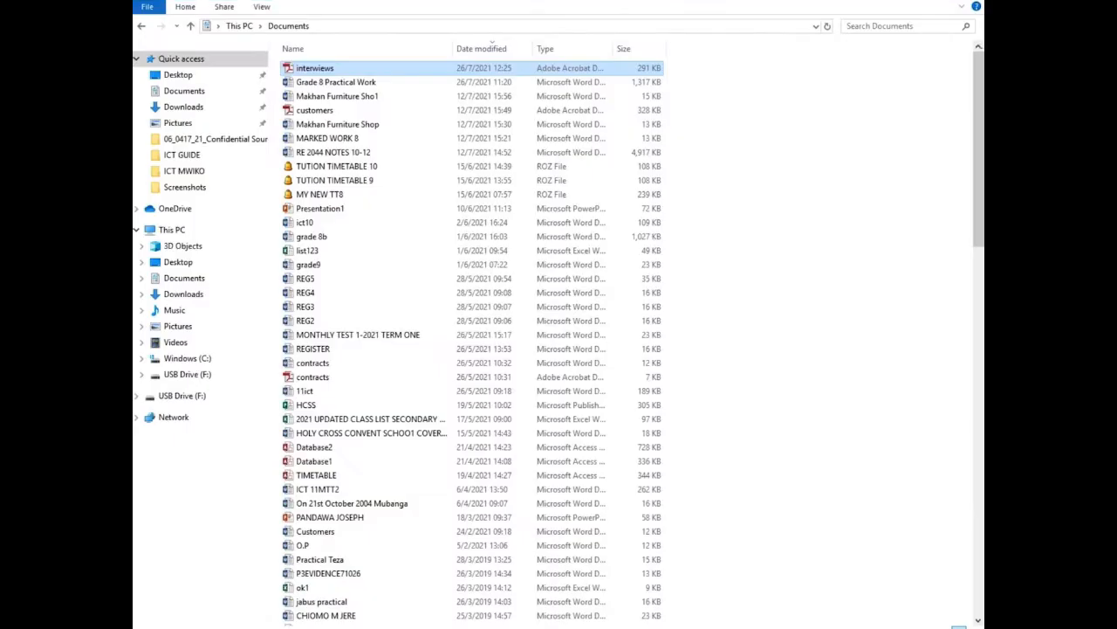
left_click(142, 28)
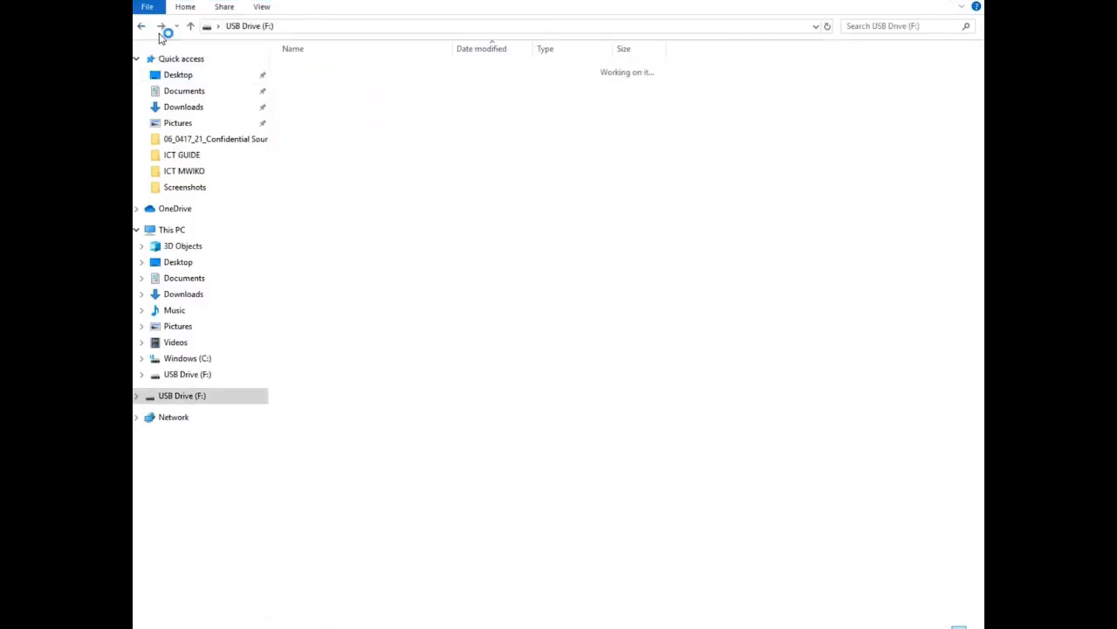
left_click(162, 29)
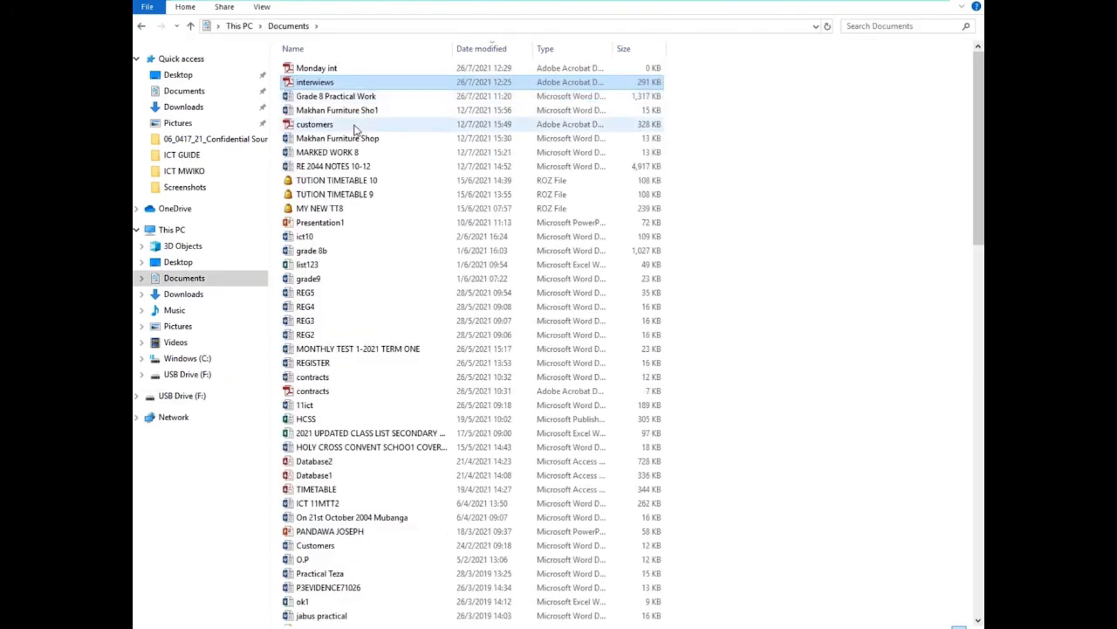
left_click(332, 70)
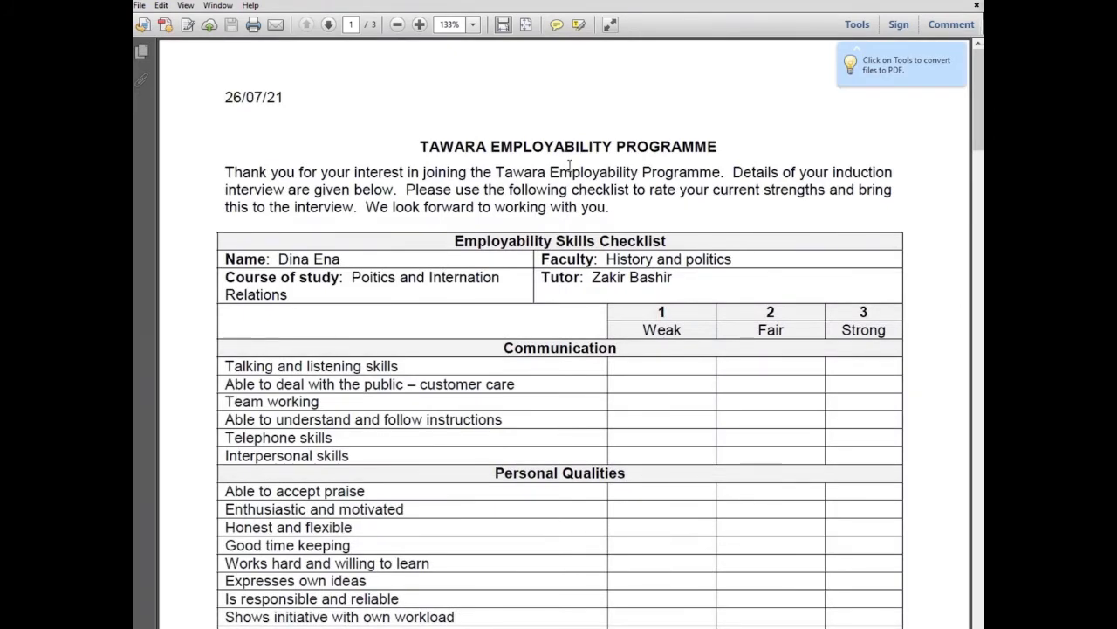
Scroll through the three pages of merged checklists in the Monday int PDF
scroll(568, 222, "down", 12)
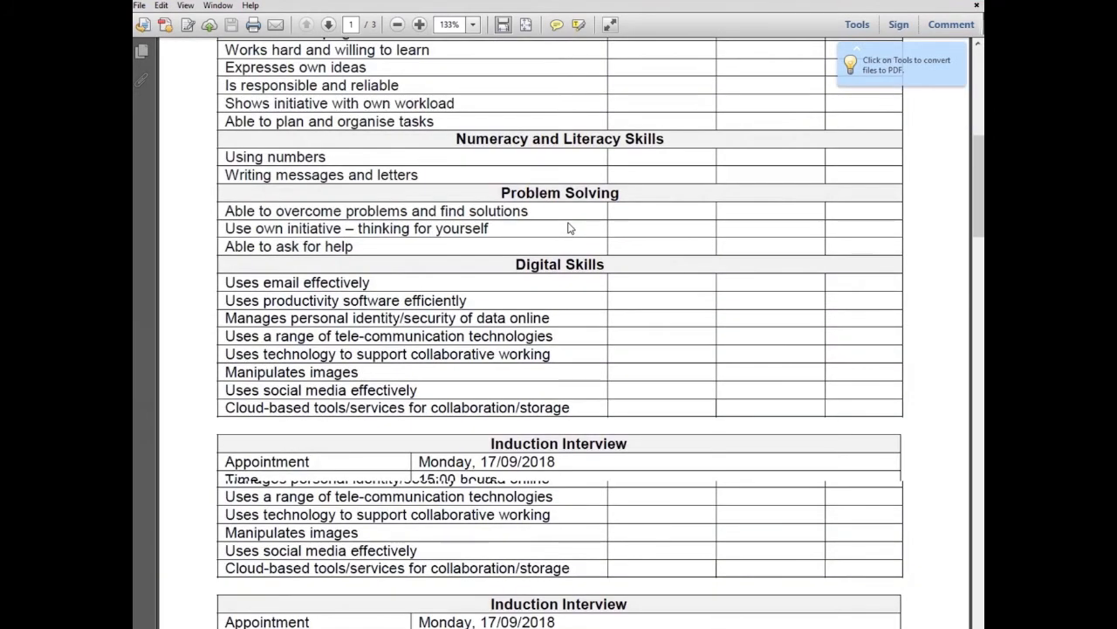
scroll(568, 228, "down", 12)
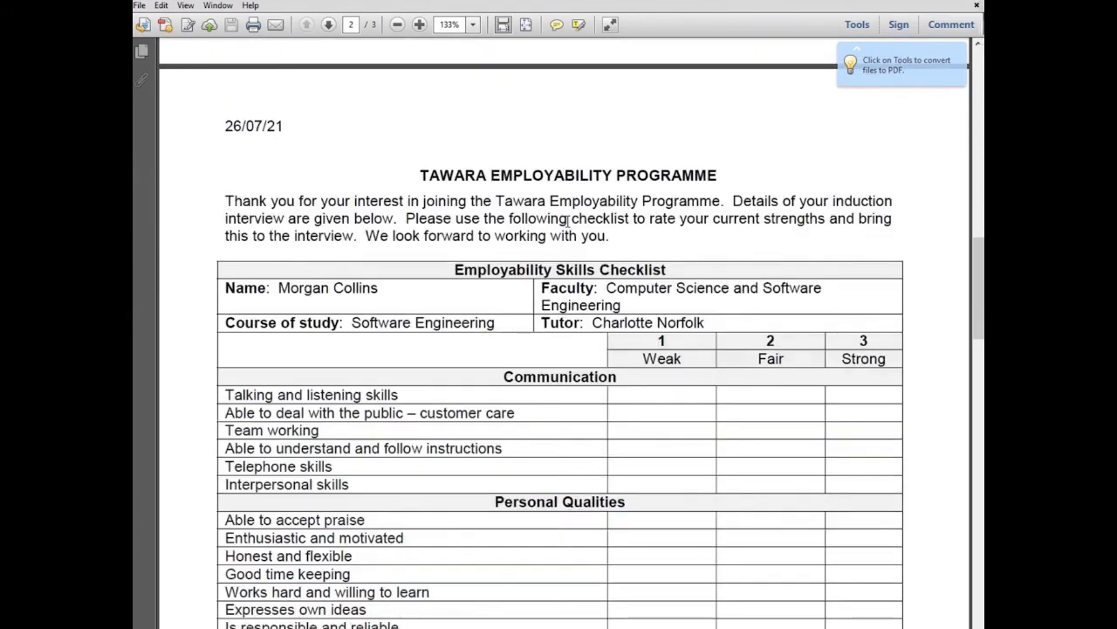
scroll(567, 228, "down", 18)
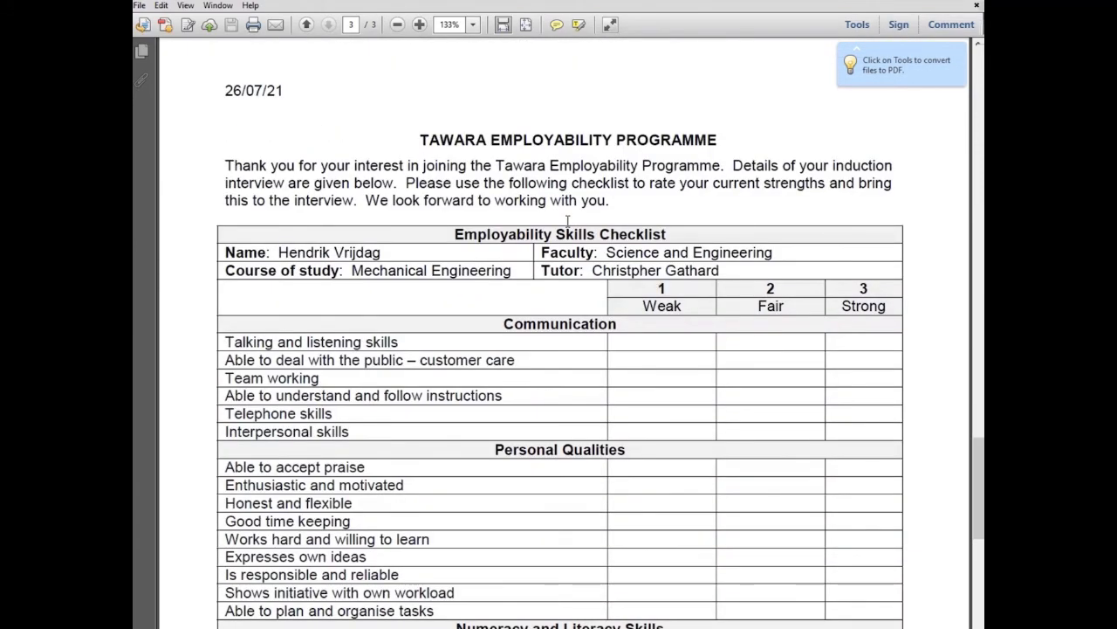
scroll(567, 222, "down", 10)
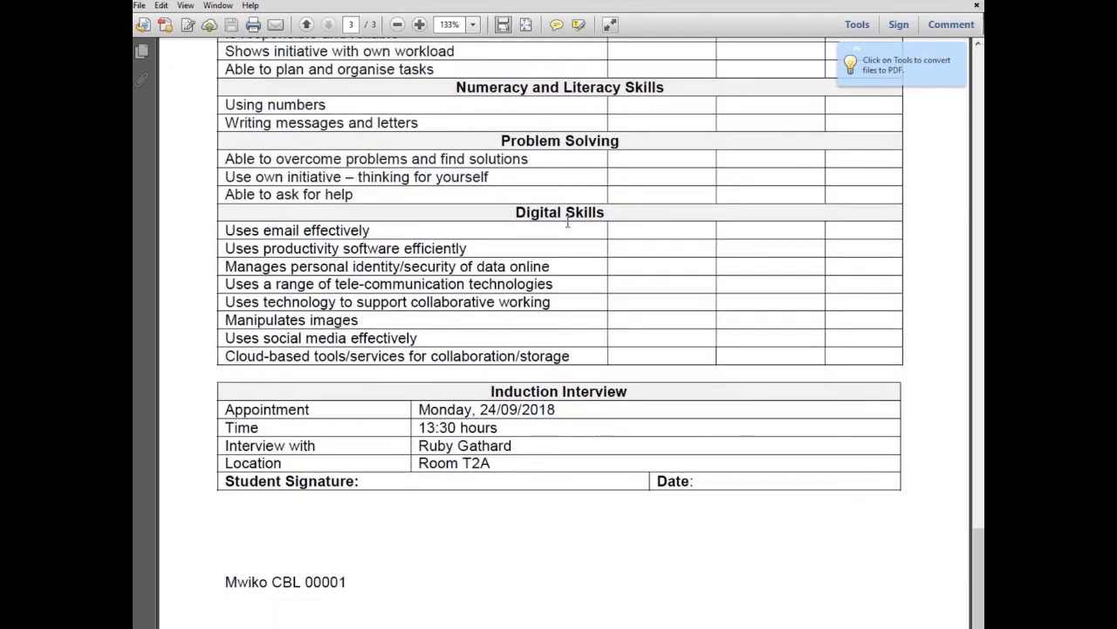
scroll(568, 222, "up", 10)
scroll(568, 221, "up", 4)
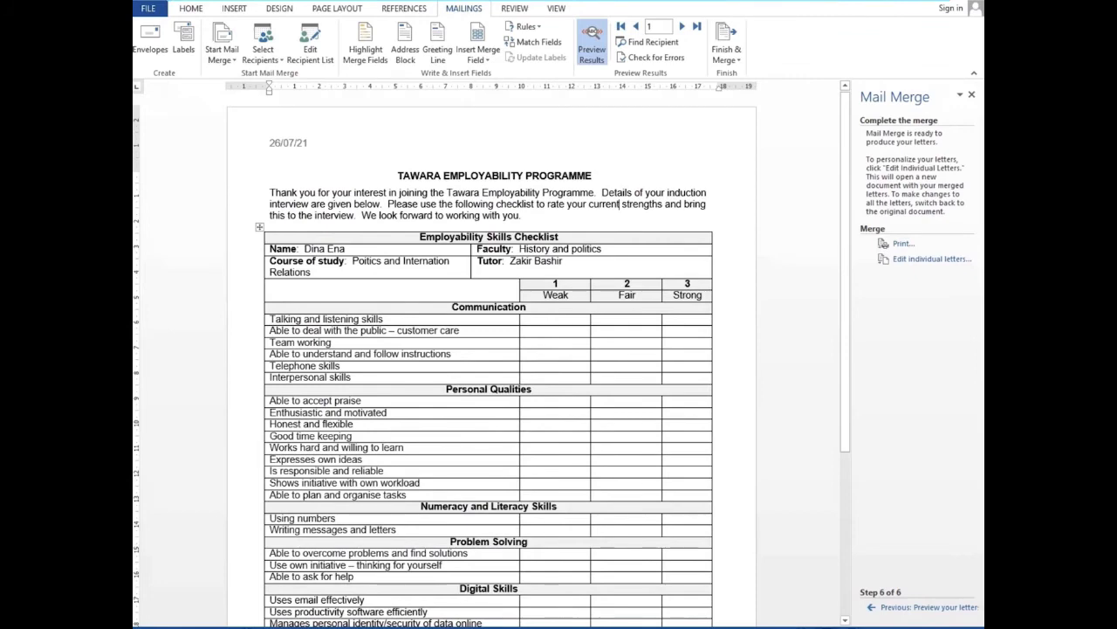
left_click(474, 627)
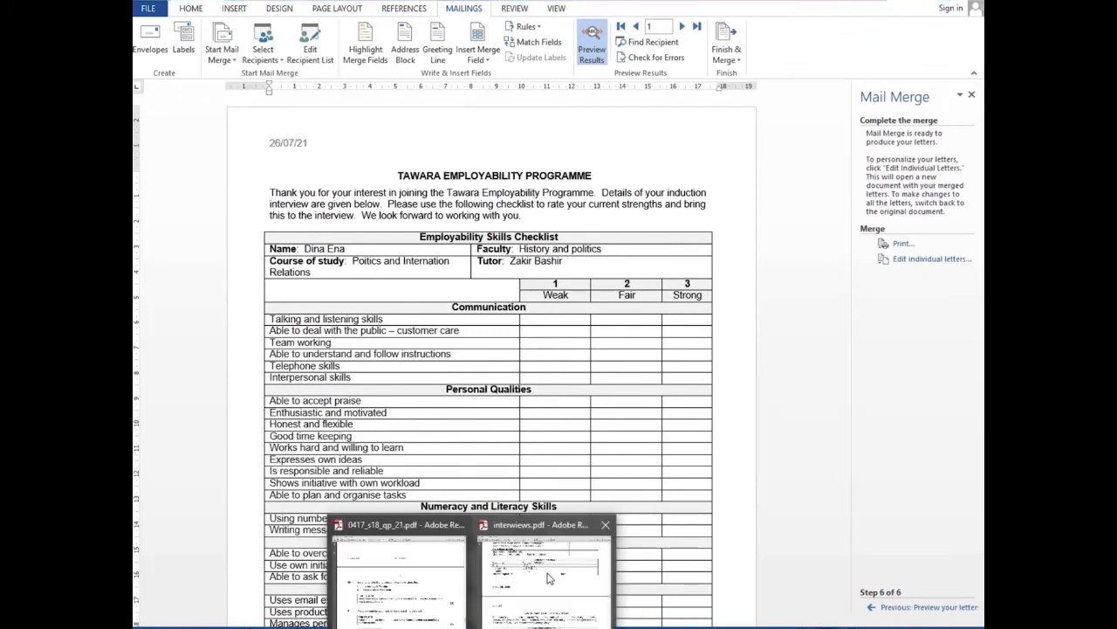
mouse_move(526, 582)
left_click(399, 577)
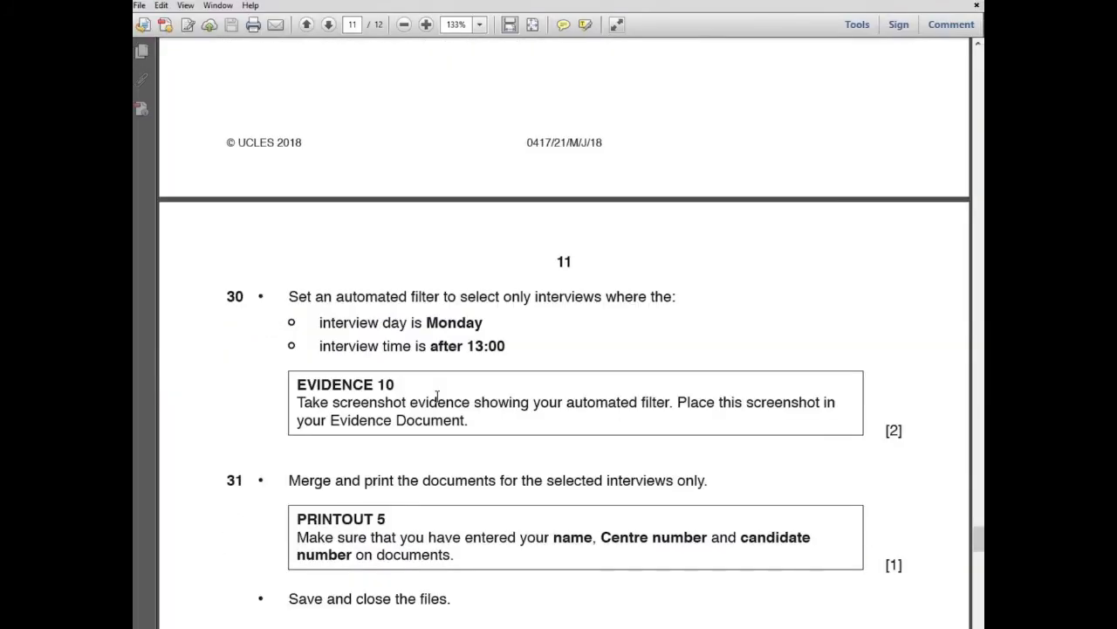
scroll(449, 352, "down", 3)
scroll(450, 352, "down", 2)
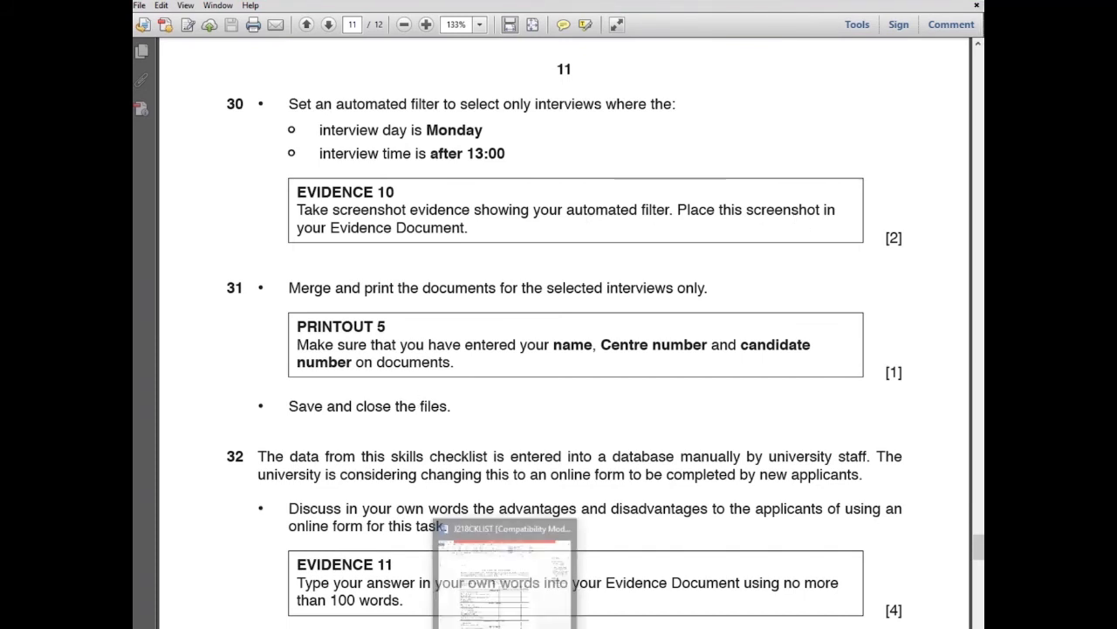
left_click(506, 626)
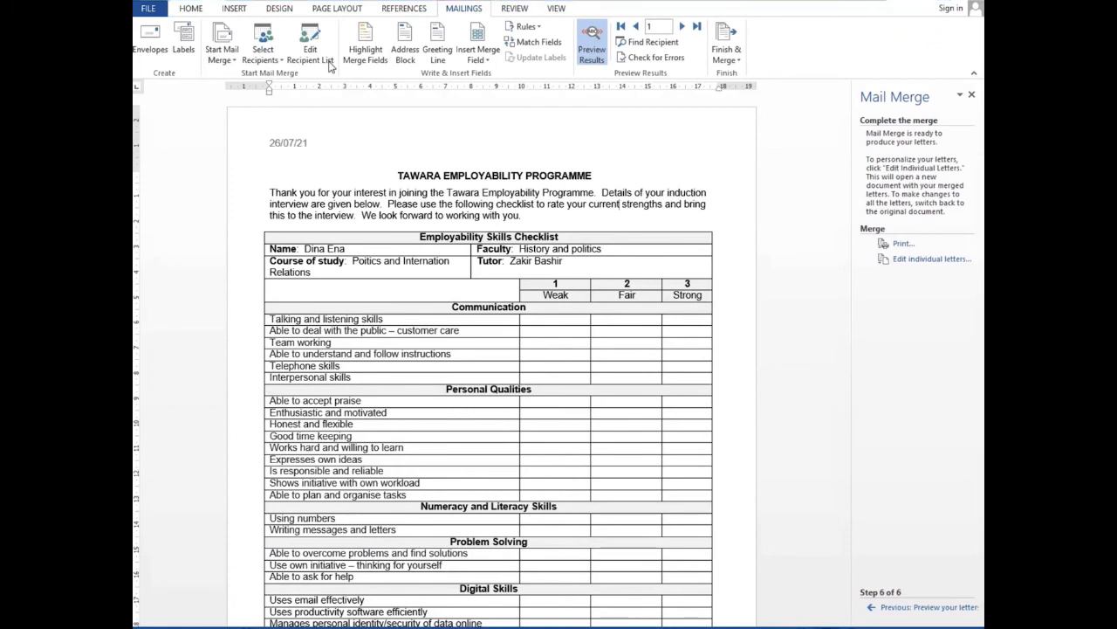
Show the recipient filter (Int_Day equal to Monday, Int_Time greater than 13:00) and capture it with ShareX
left_click(330, 68)
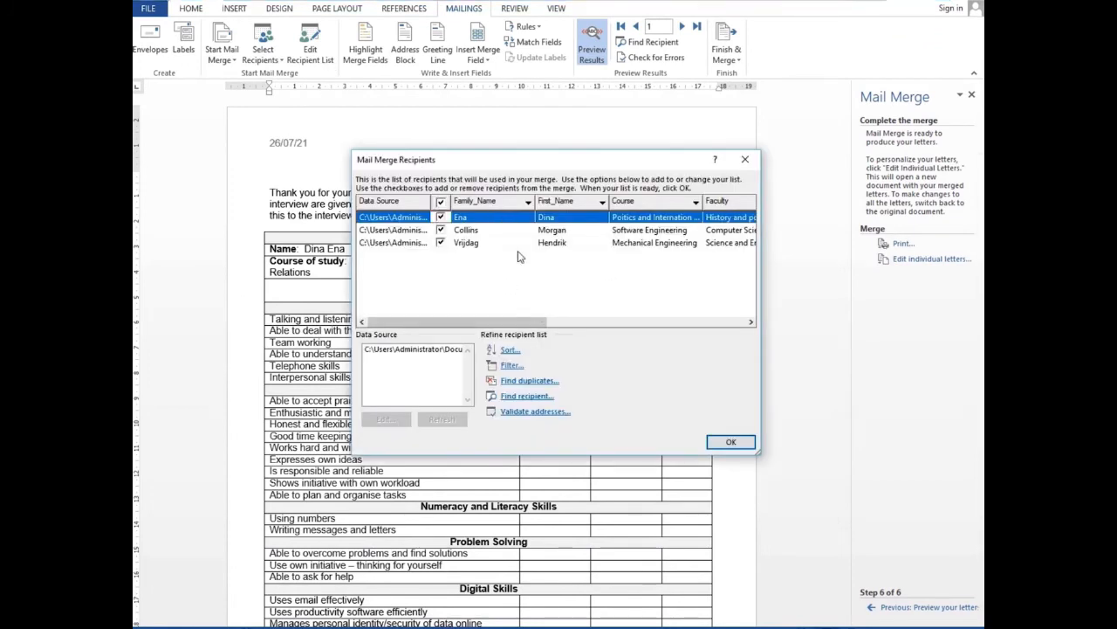
left_click(512, 365)
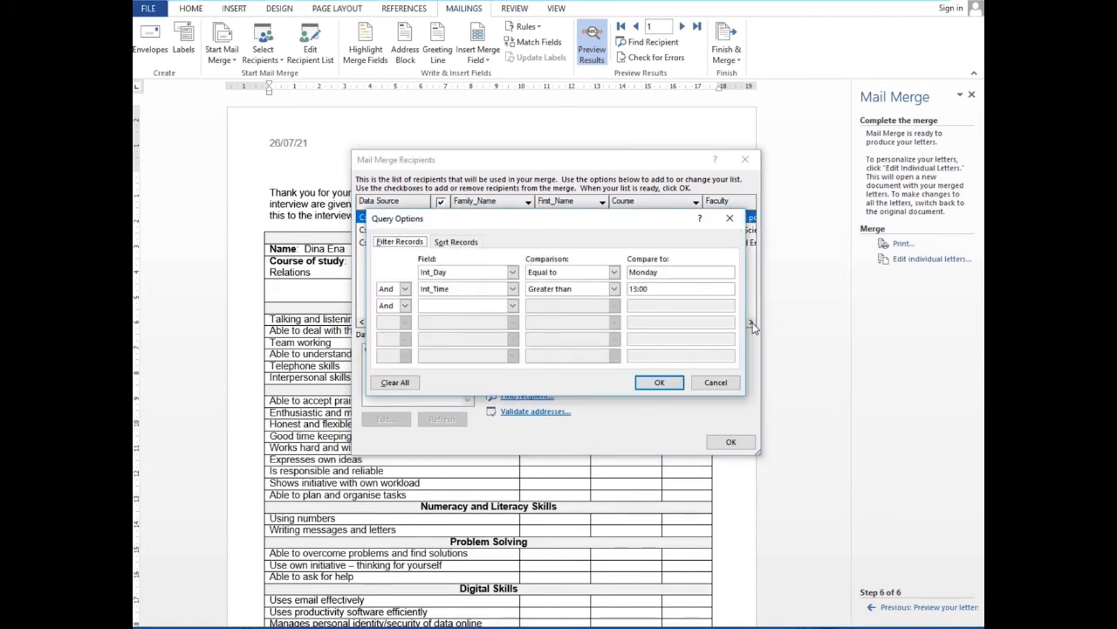
key("Print")
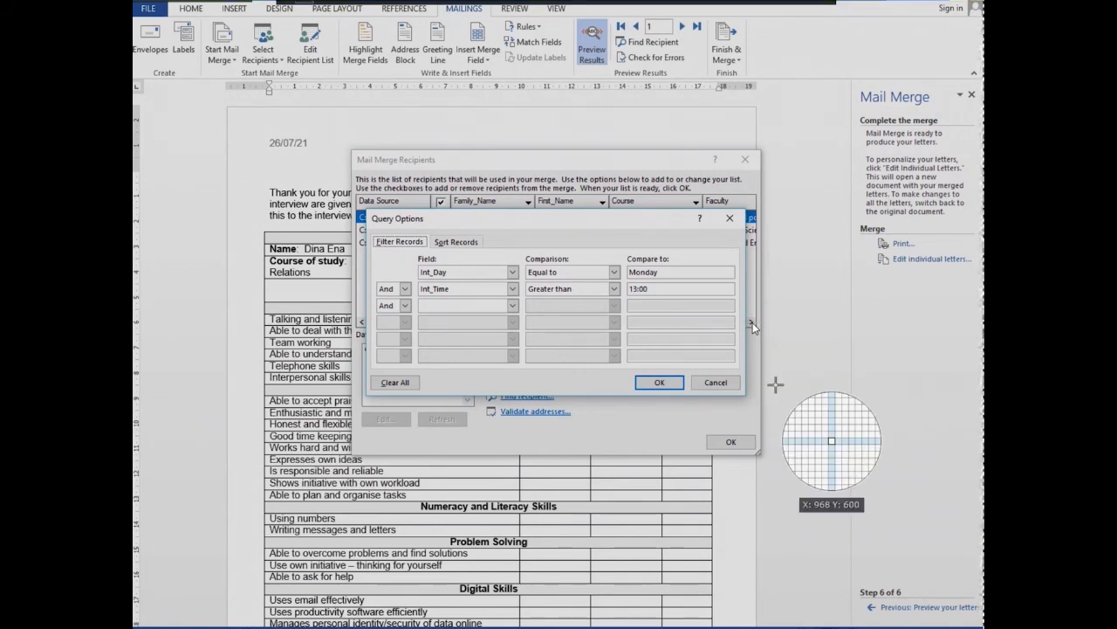
key("Escape")
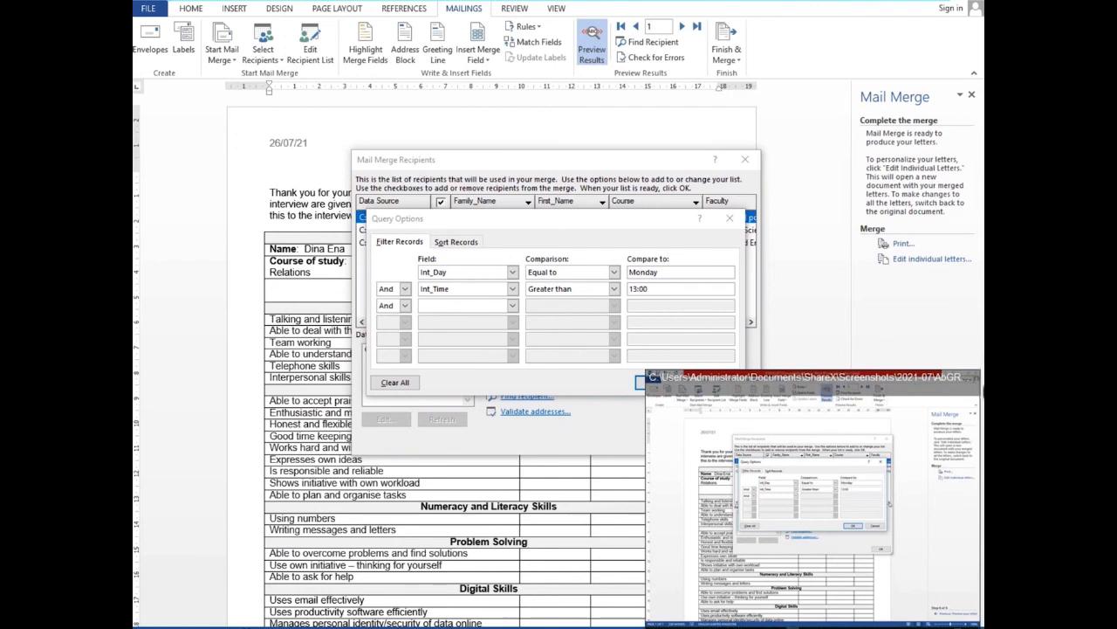
left_click(980, 377)
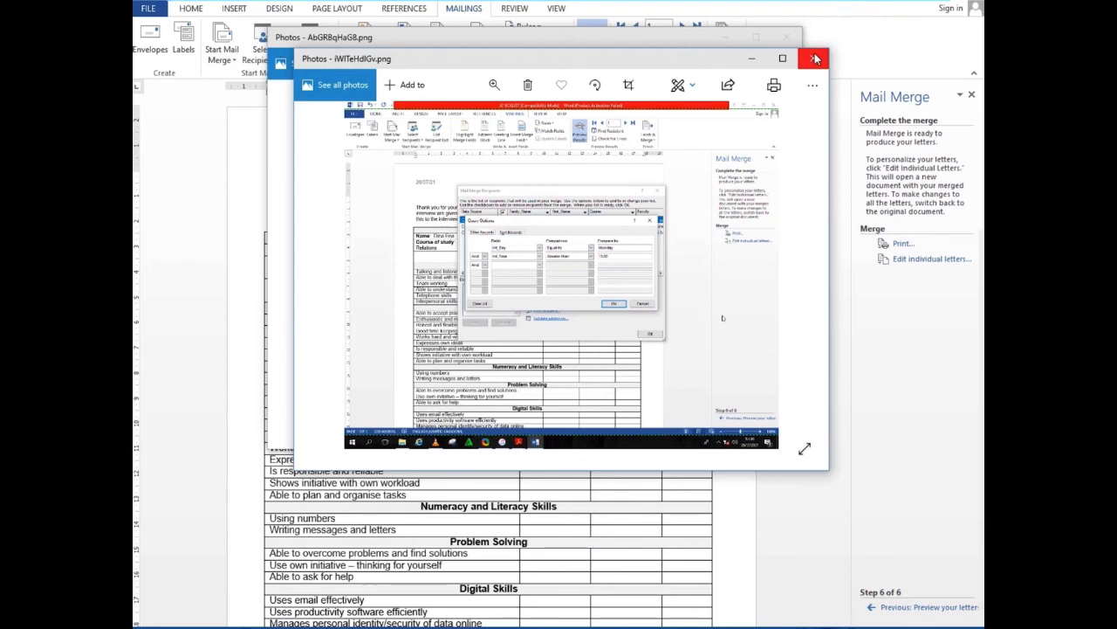
left_click(813, 57)
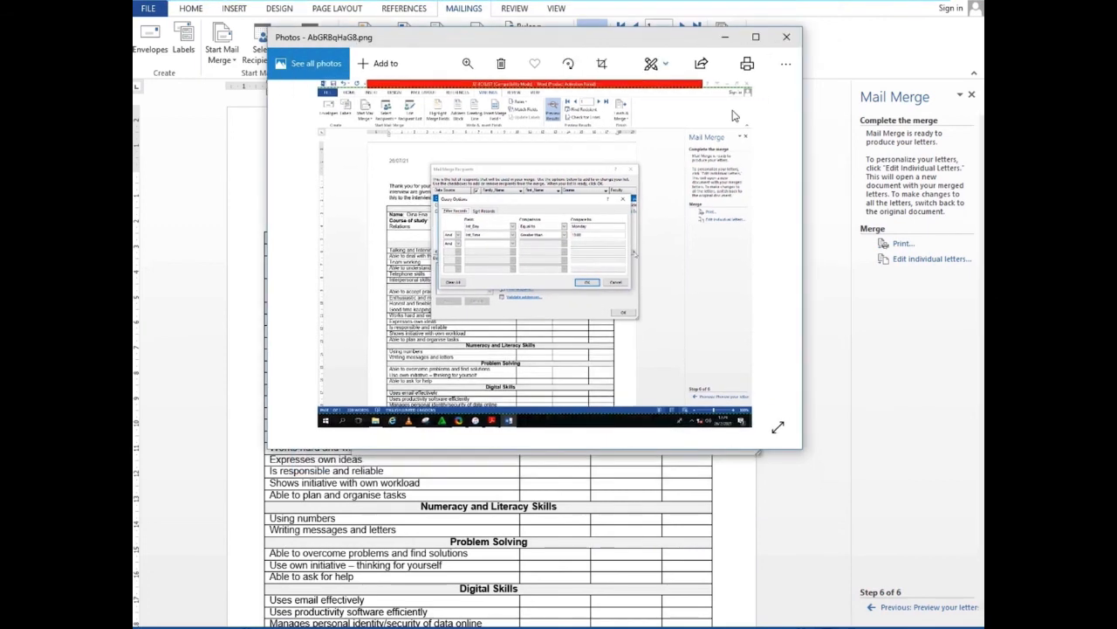
left_click(786, 37)
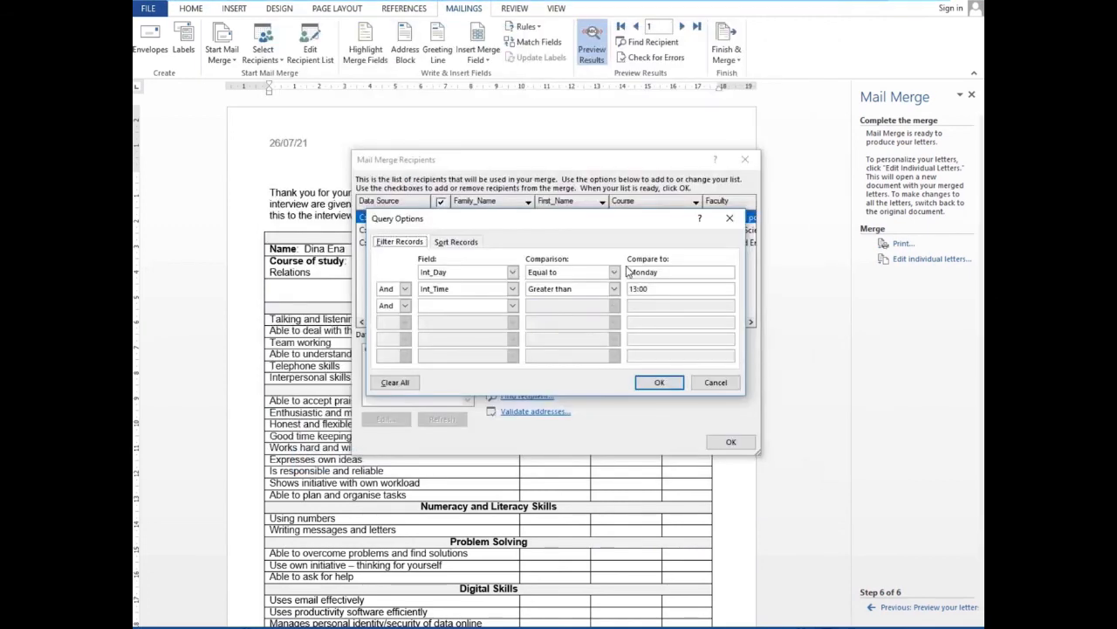
Apply the Monday after 13:00 recipient filter, pause the music, and scroll through the filtered merge preview
left_click(659, 384)
left_click(729, 442)
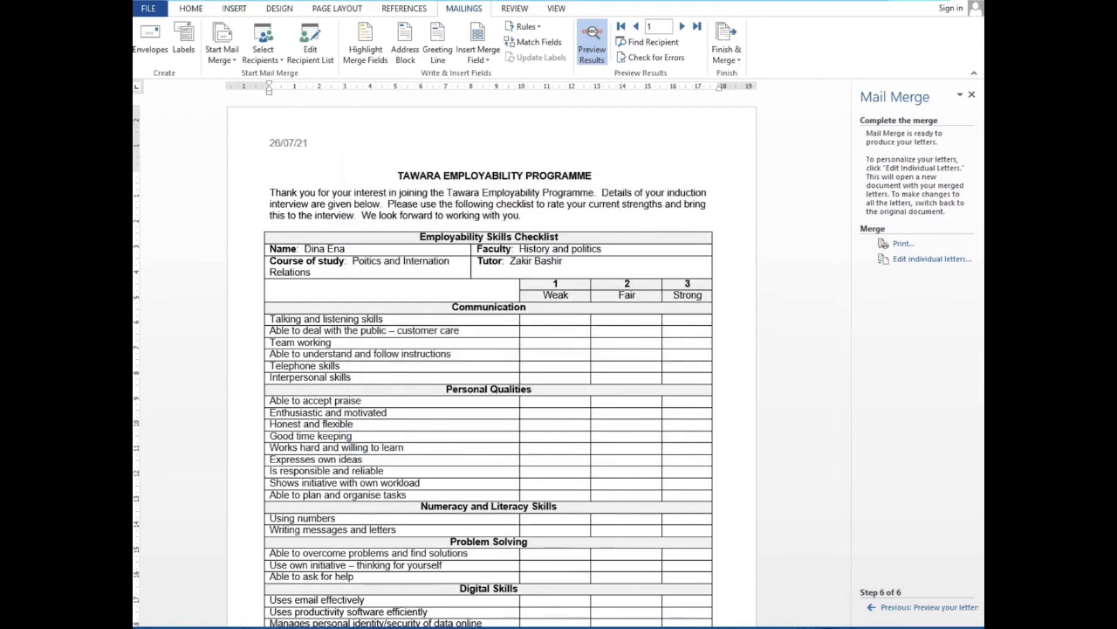
left_click(326, 626)
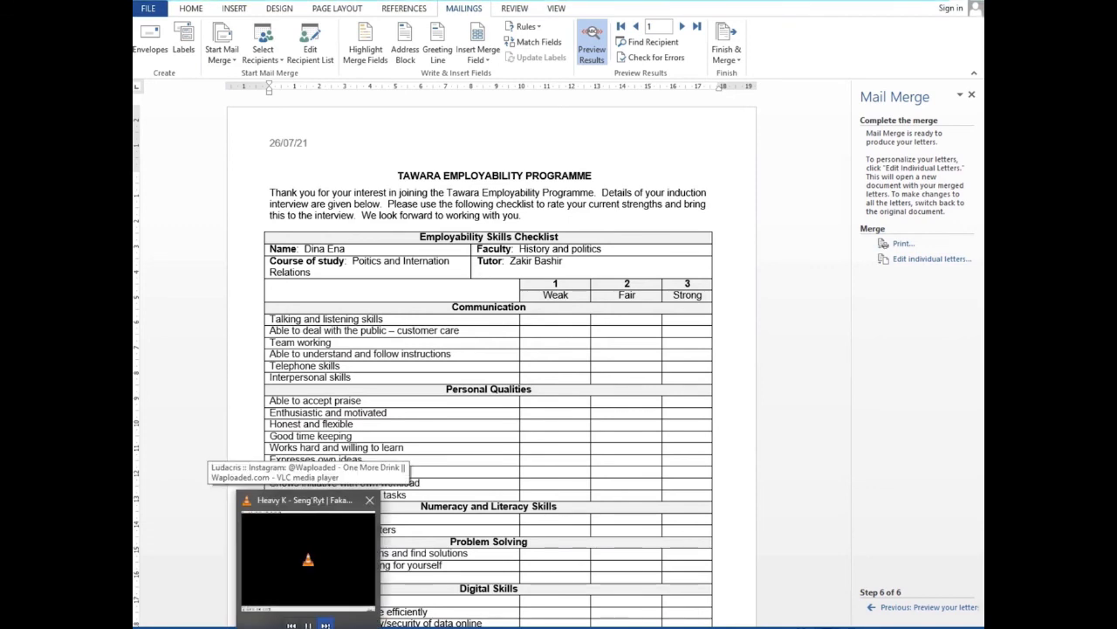
left_click(326, 625)
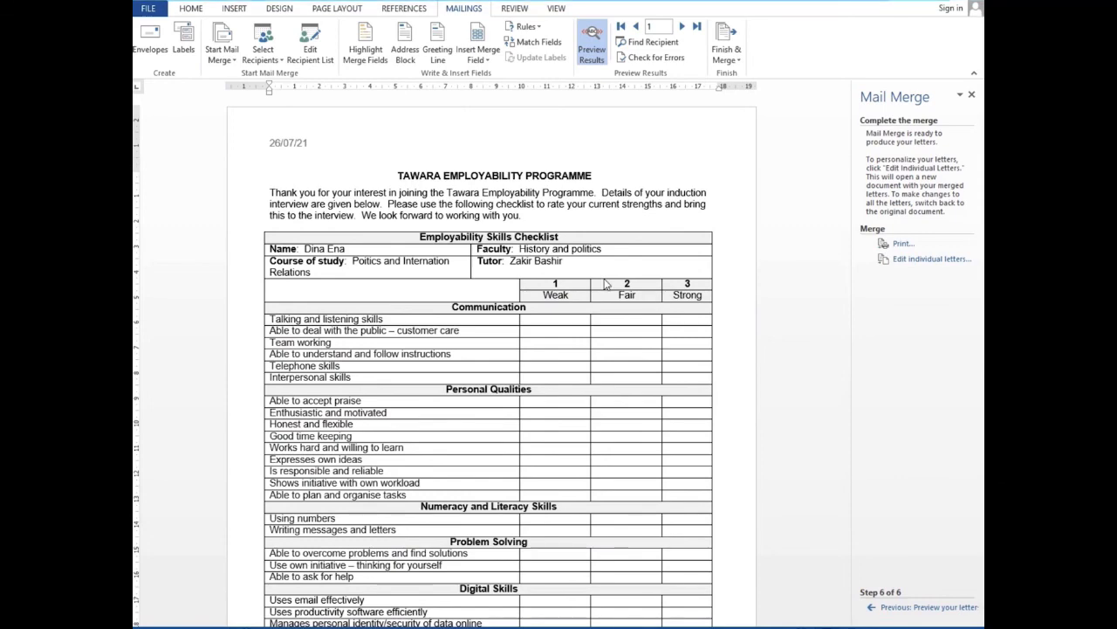
scroll(607, 284, "down", 1)
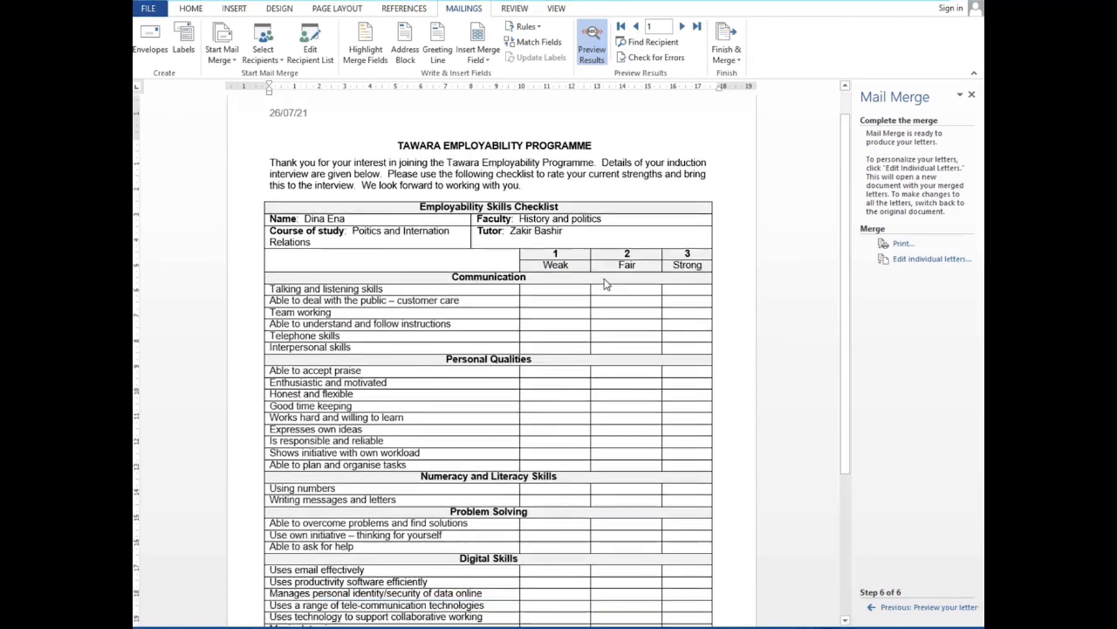
scroll(607, 283, "down", 3)
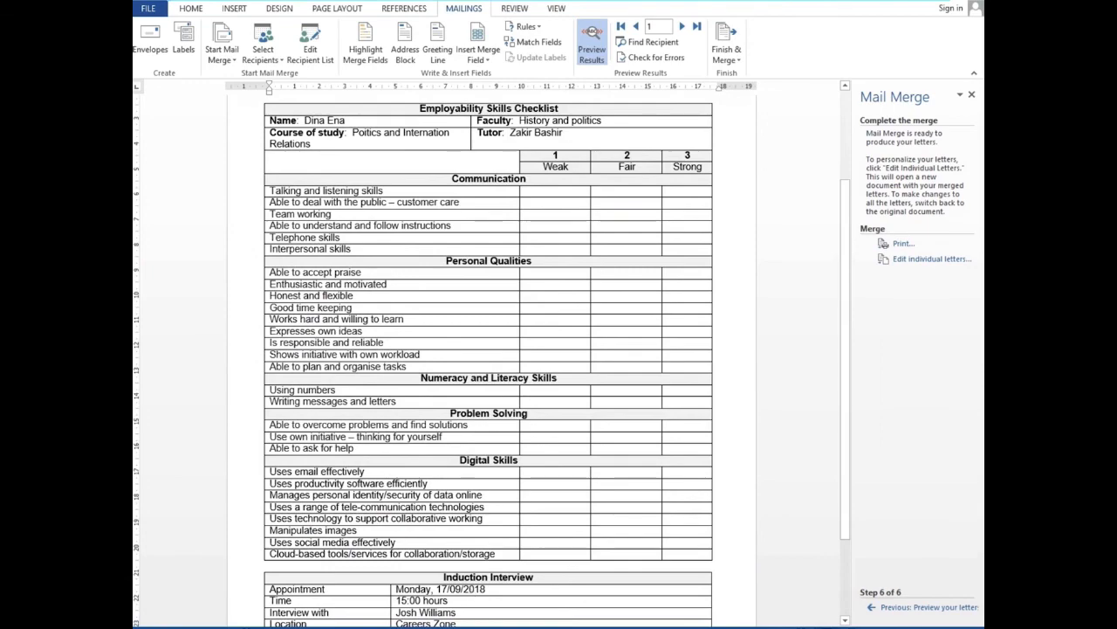
Reread the top of the question paper PDF, then close J218CKLIST in Word without saving
mouse_move(569, 533)
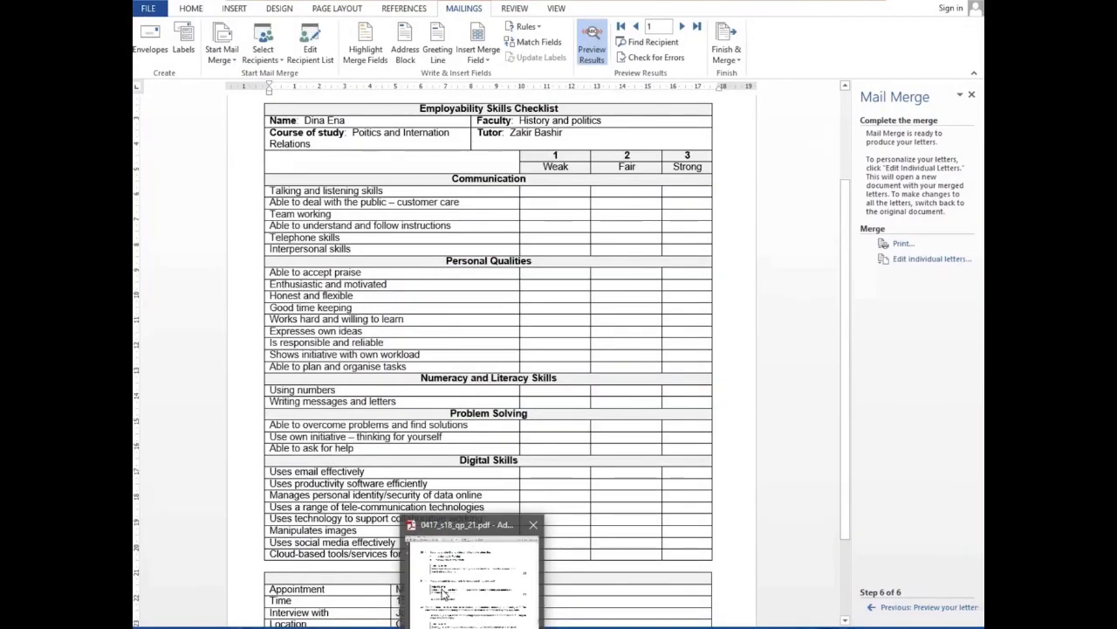
left_click(399, 559)
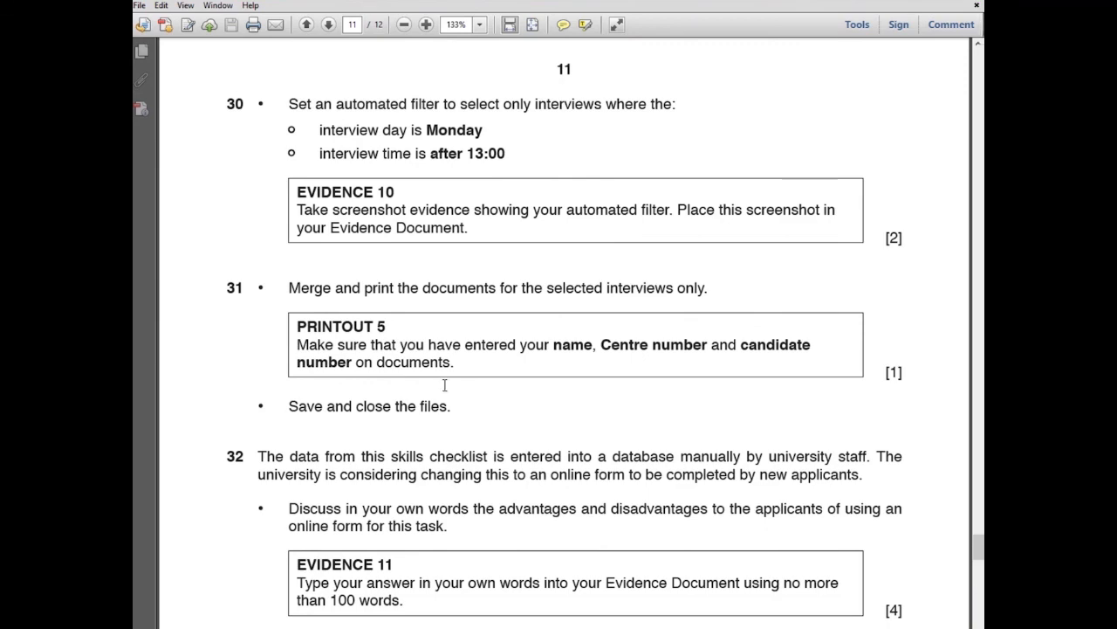
scroll(444, 385, "up", 10)
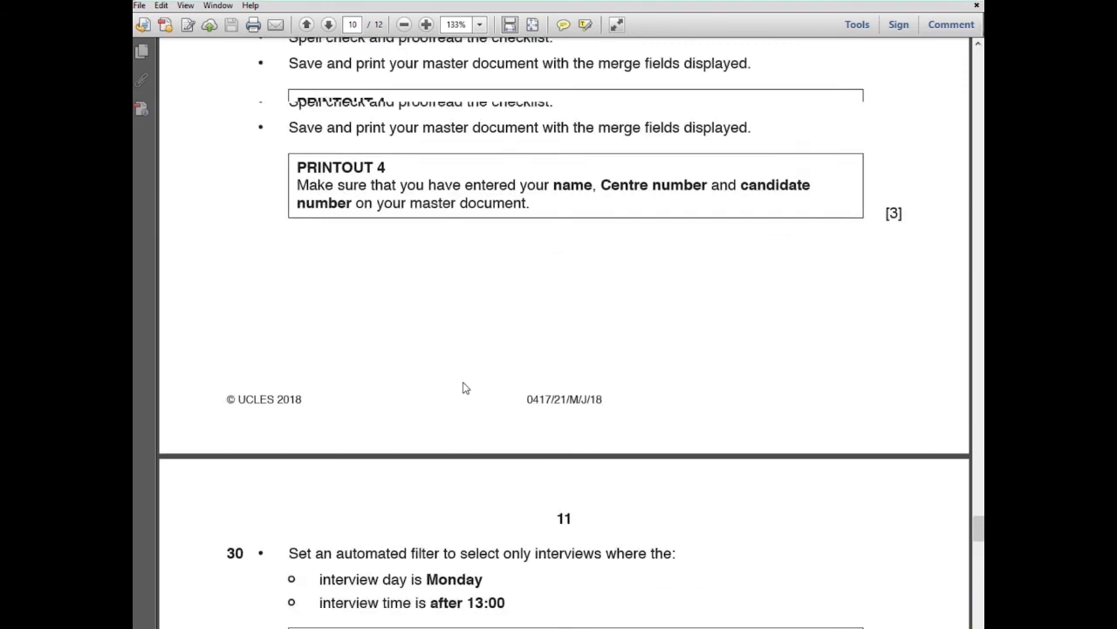
scroll(465, 387, "up", 8)
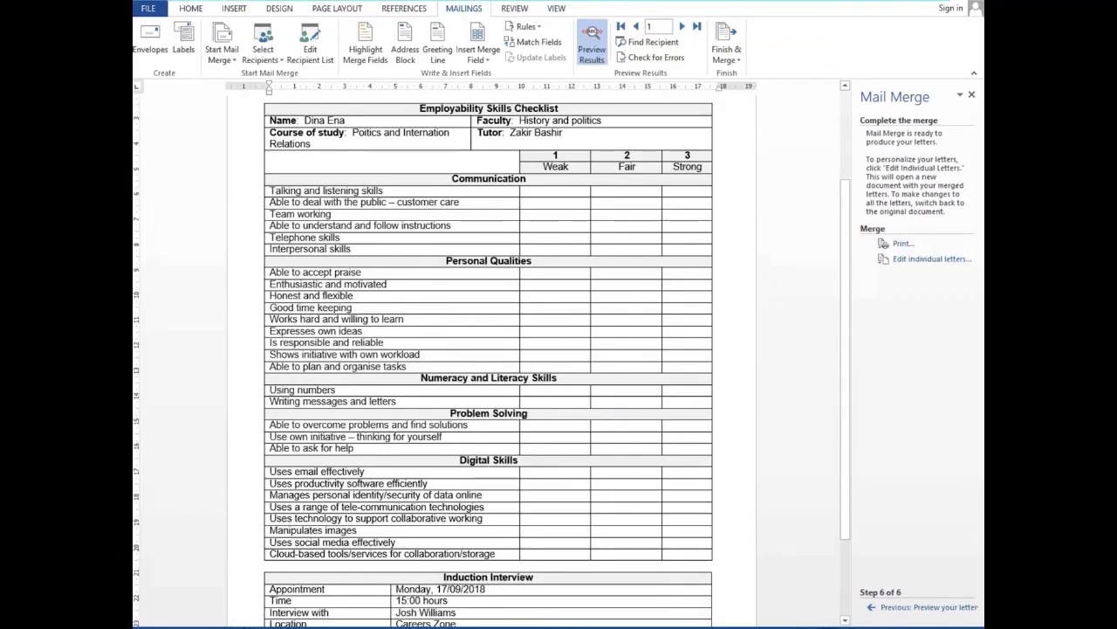
key("ctrl+w")
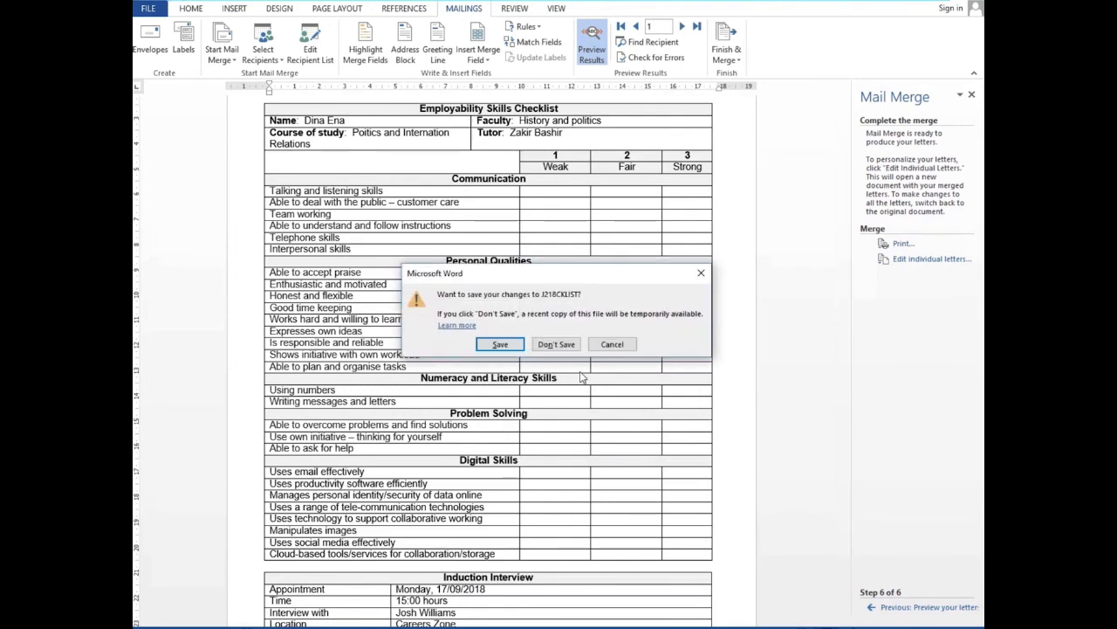
left_click(562, 344)
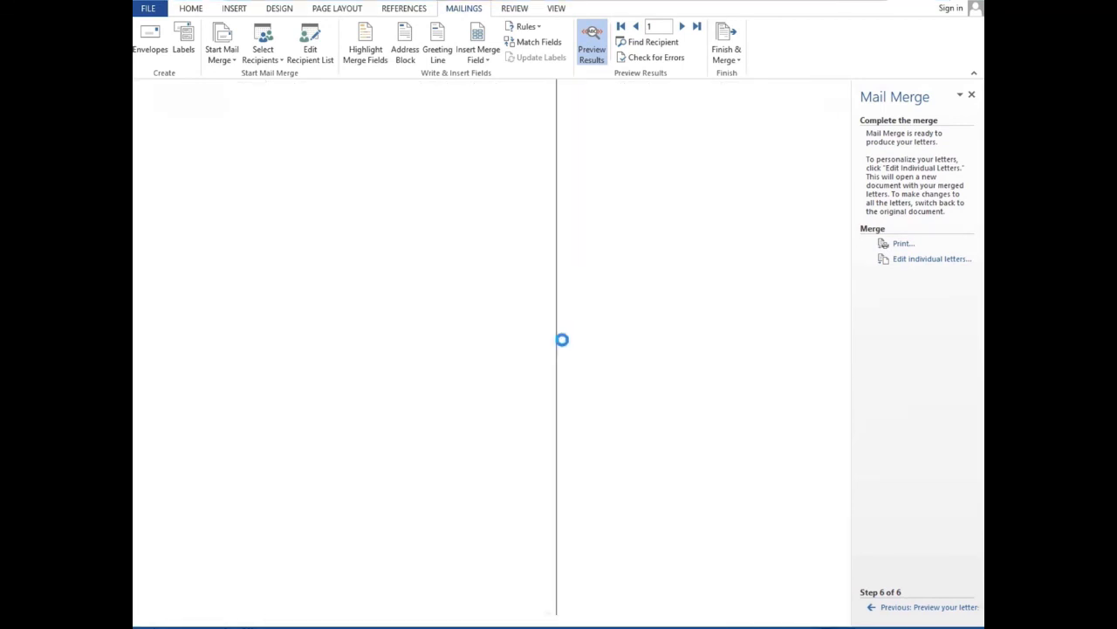